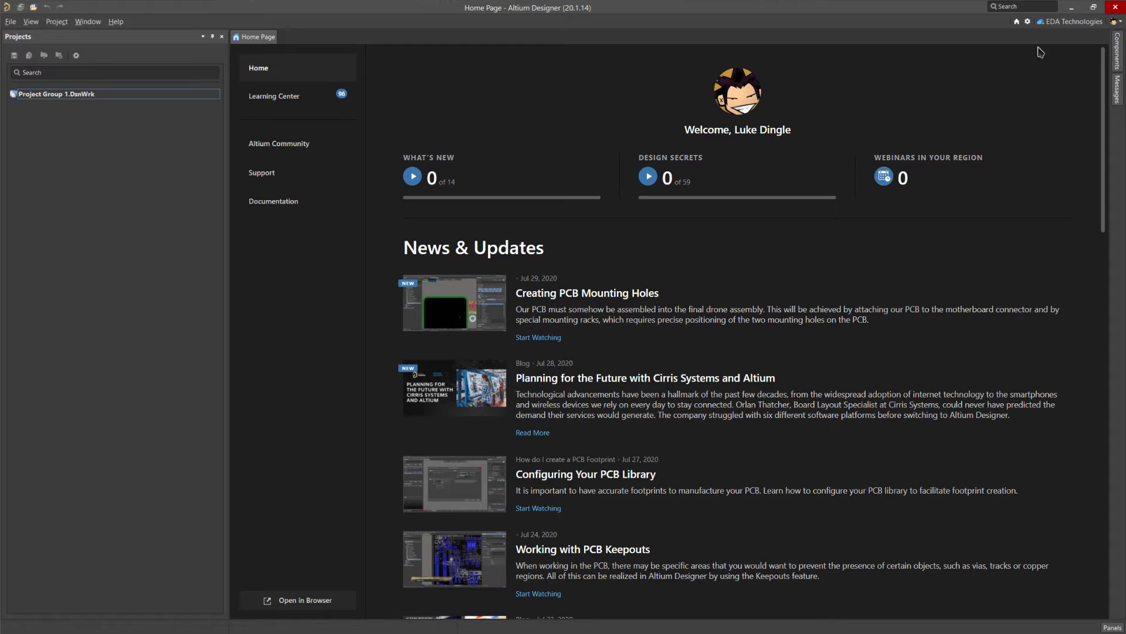
# Step: Review the installed platform extensions on the Extensions and Updates page, then return home
pyautogui.click(1115, 23)
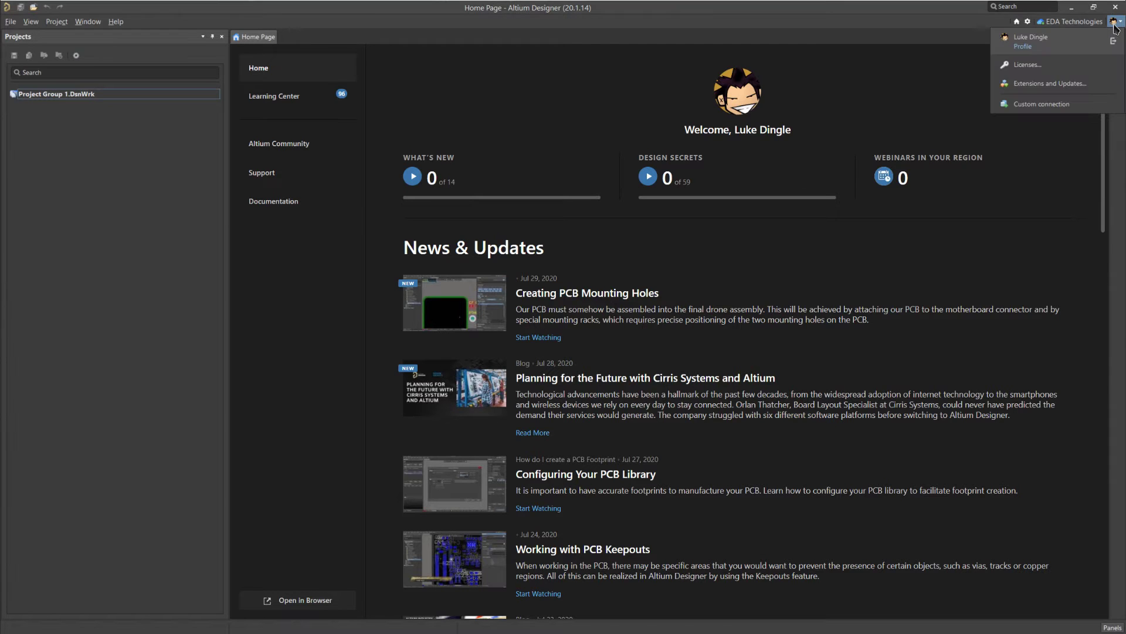
pyautogui.click(1039, 85)
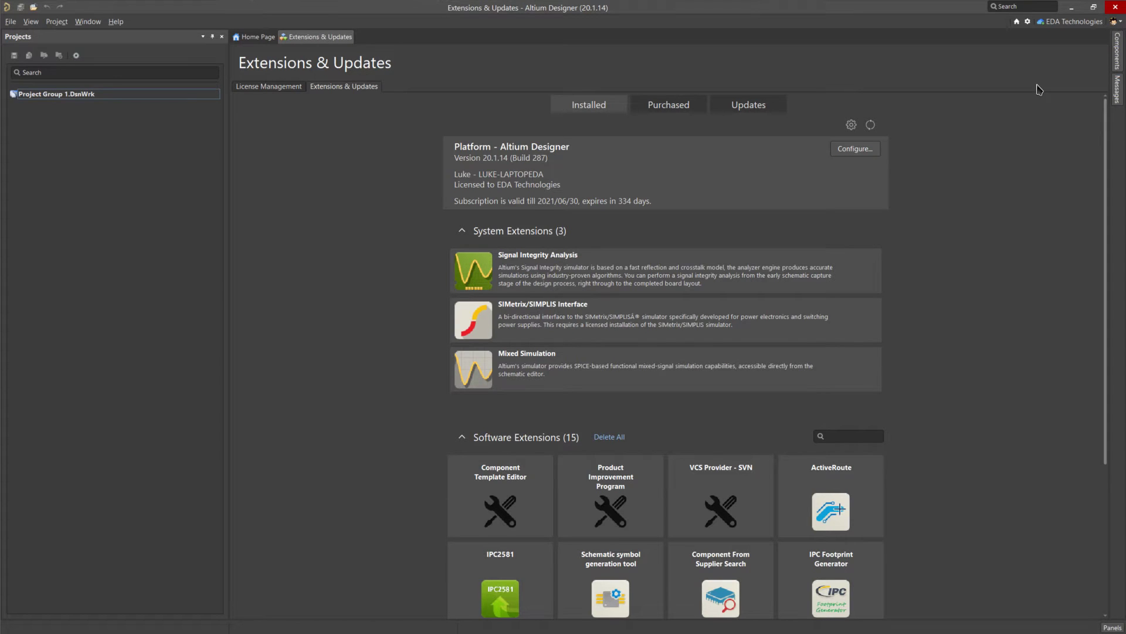
pyautogui.click(866, 149)
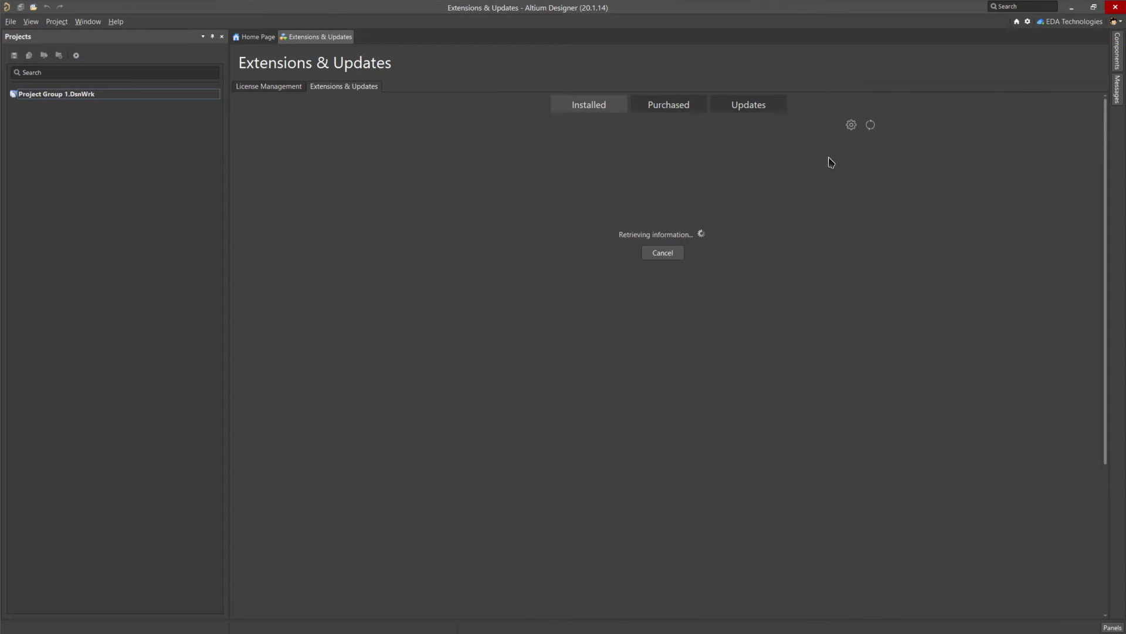
pyautogui.scroll(-3, 726, 175)
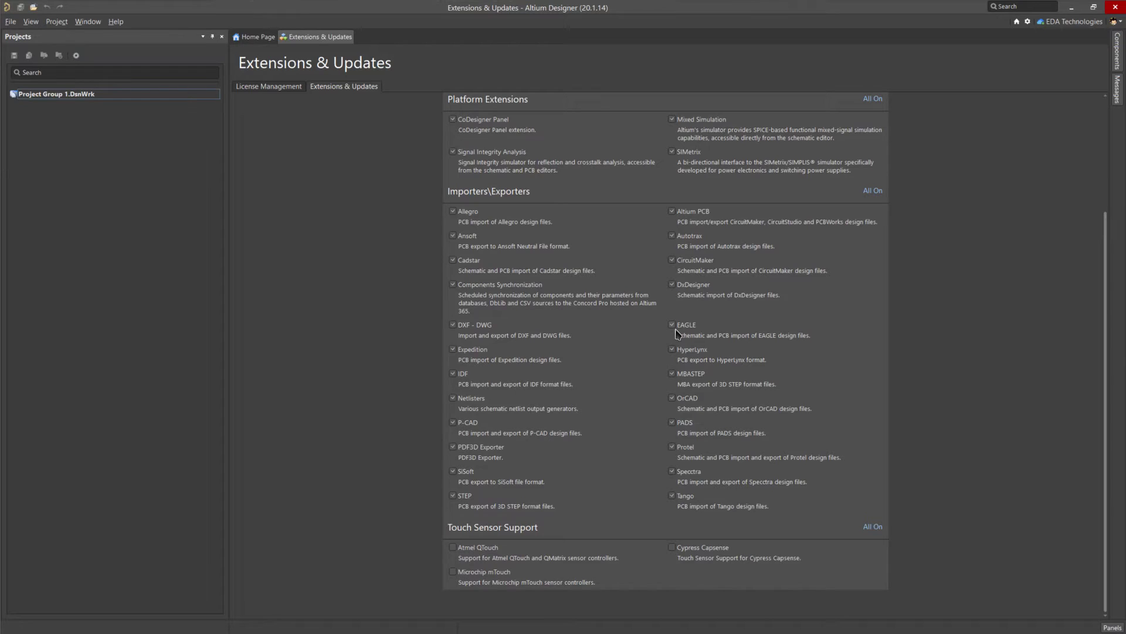
pyautogui.scroll(5, 676, 333)
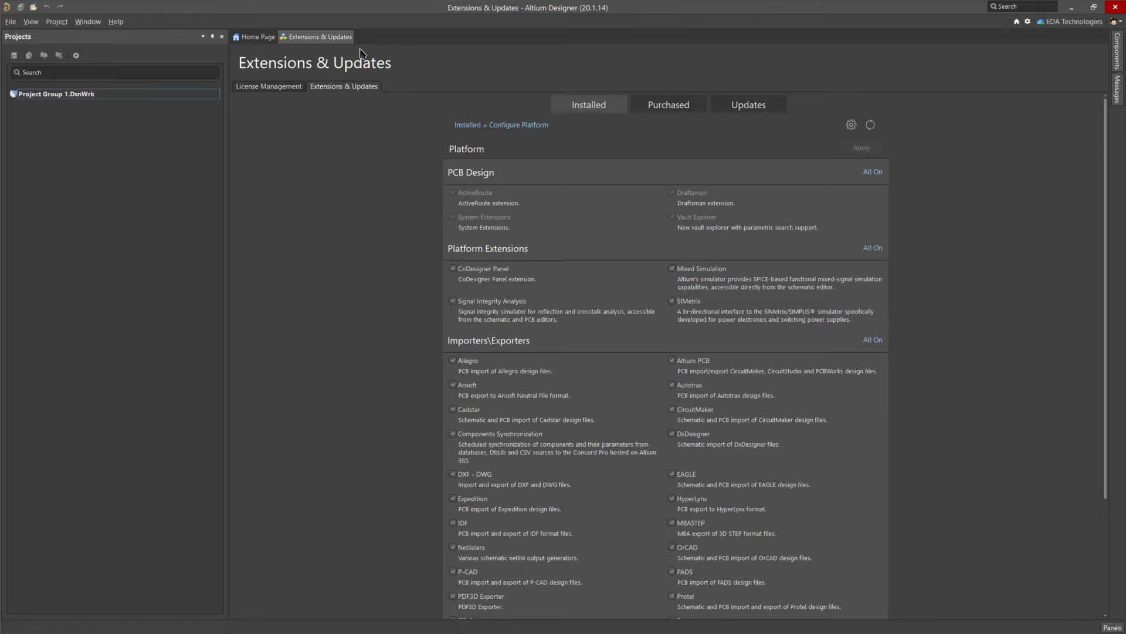
pyautogui.click(336, 40)
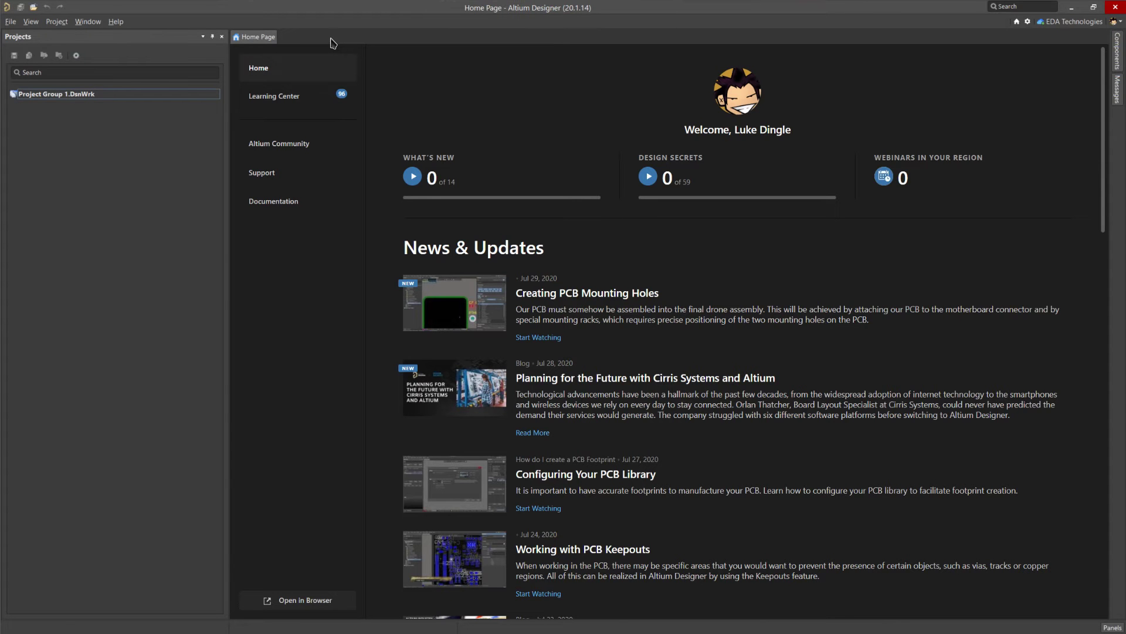
# Step: Start the Import Wizard and choose EAGLE Projects and Designs as the file type
pyautogui.click(11, 22)
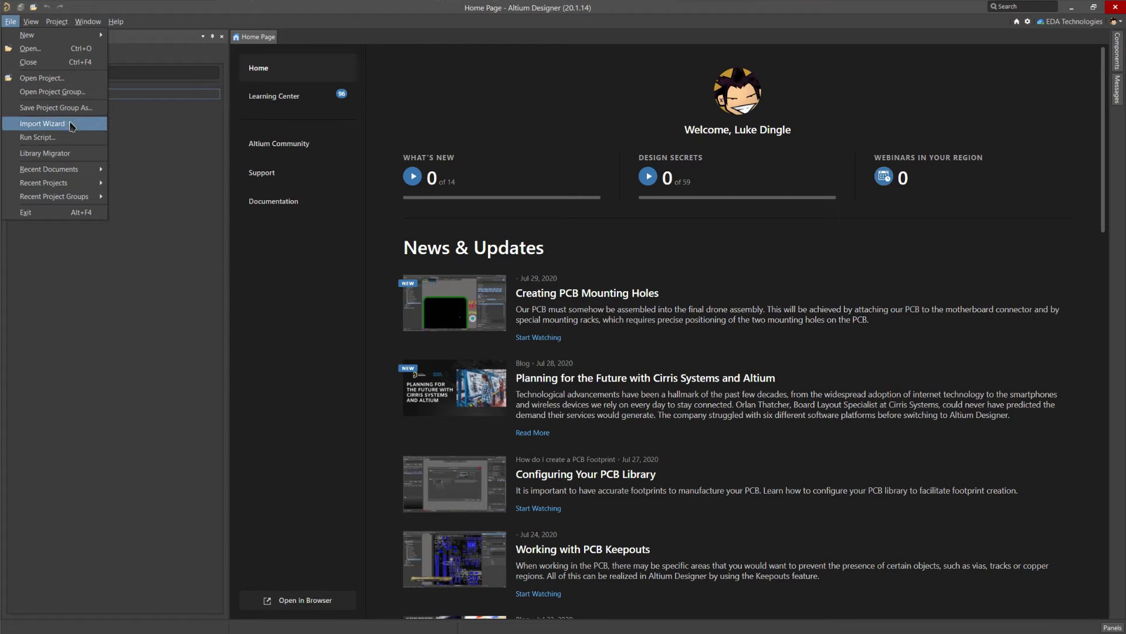
pyautogui.click(43, 124)
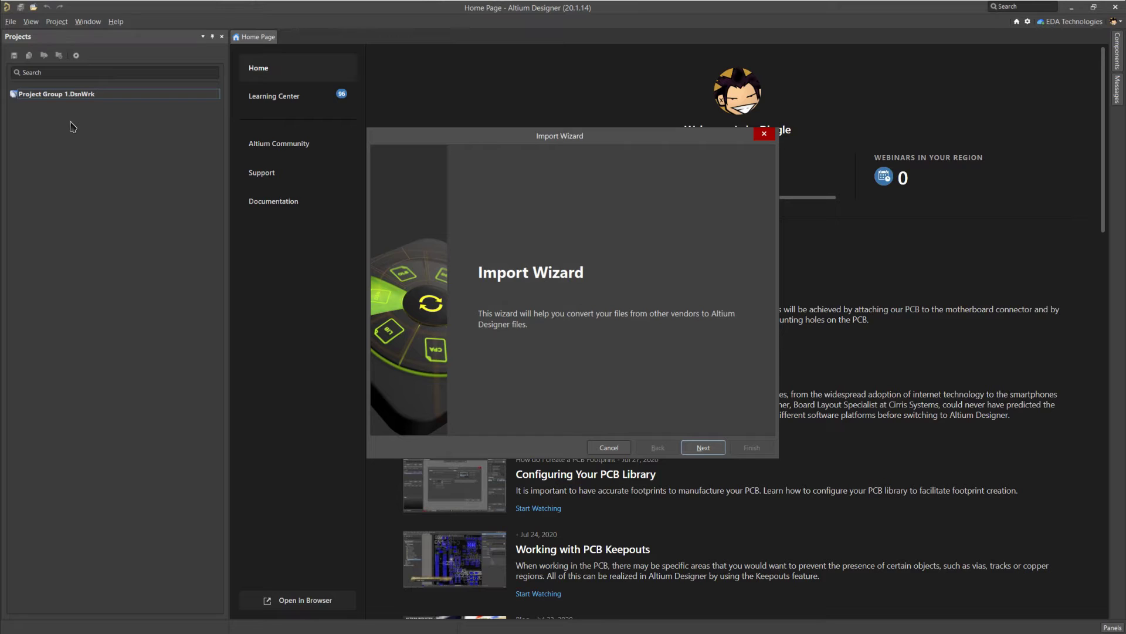
pyautogui.click(705, 450)
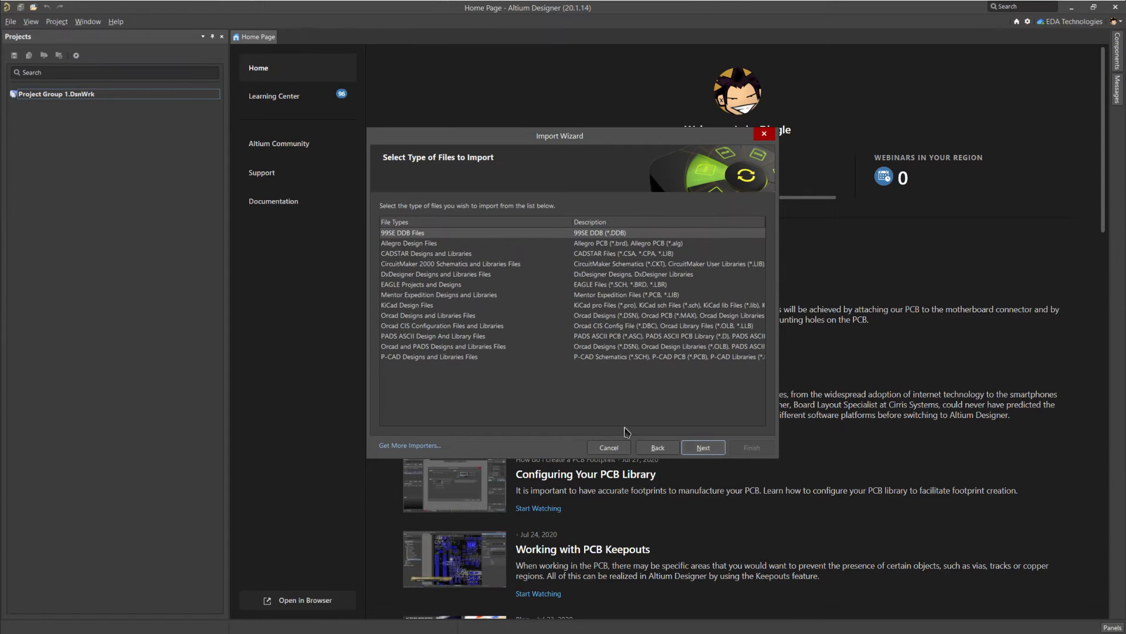
pyautogui.click(430, 286)
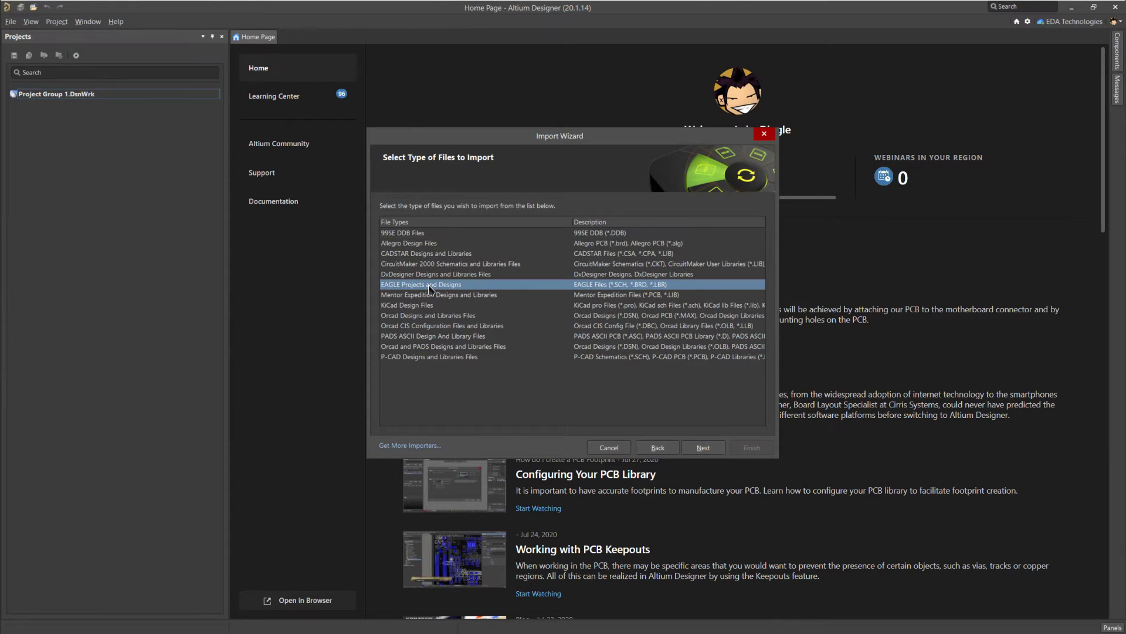
pyautogui.click(701, 448)
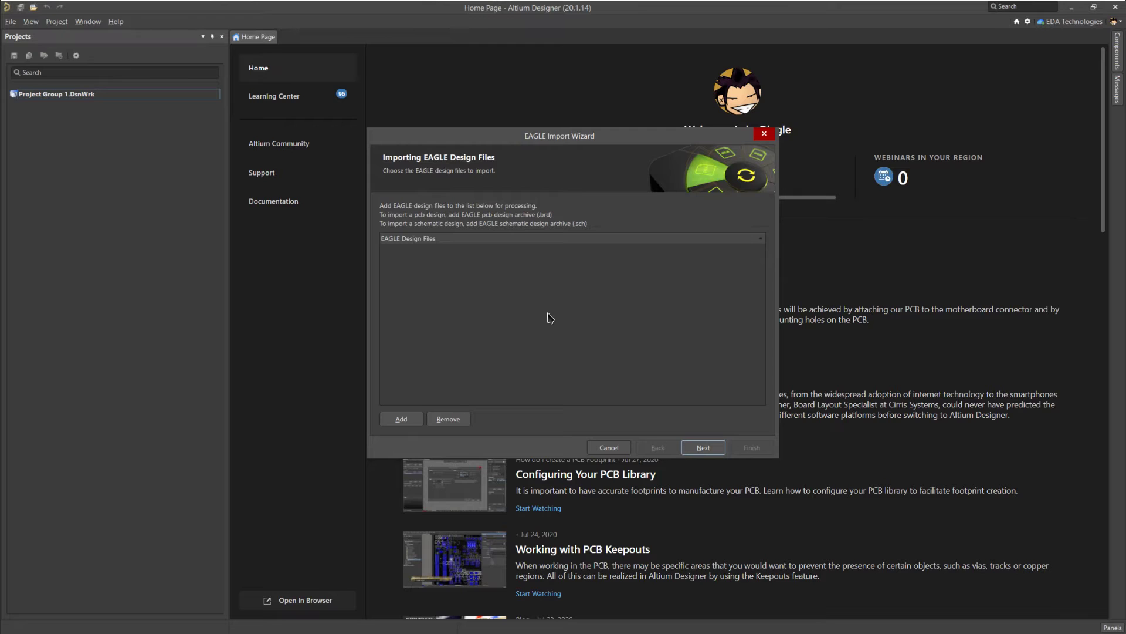
# Step: Add Arduino Nano2.brd and Arduino Nano2.sch from the Arduino_Reference_Design_updated folder to the import list
pyautogui.click(401, 420)
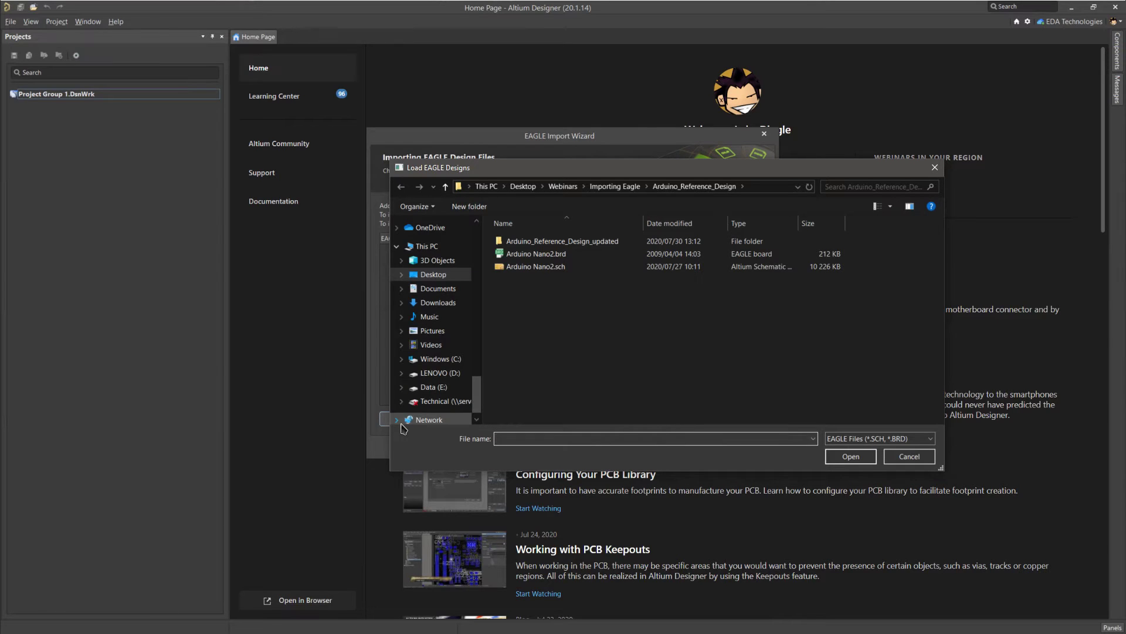
pyautogui.click(551, 255)
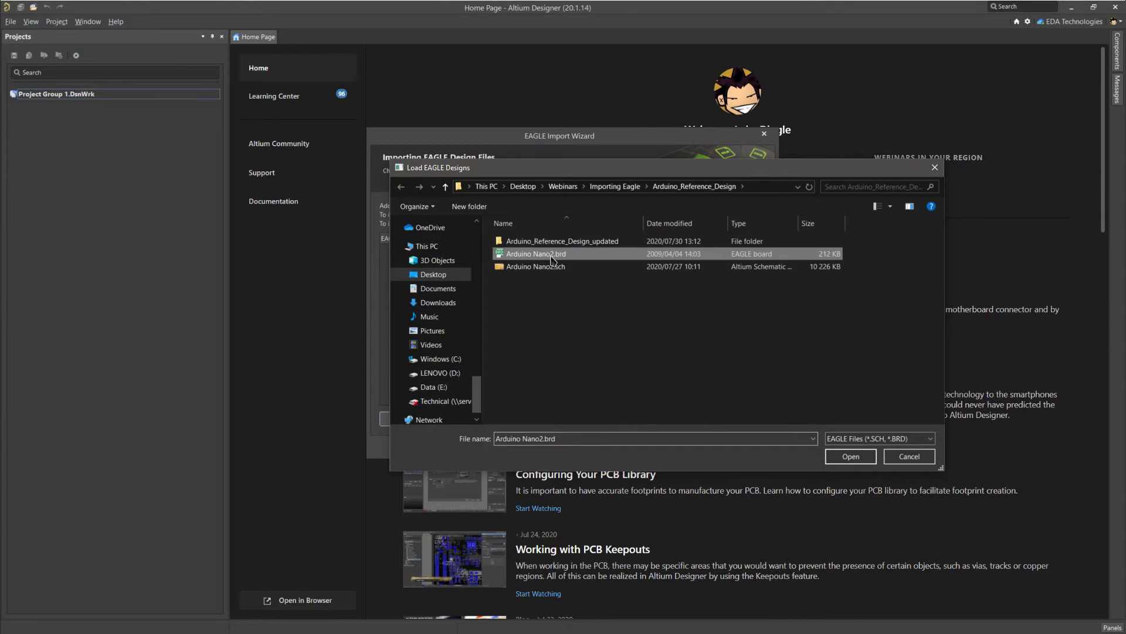
pyautogui.click(847, 457)
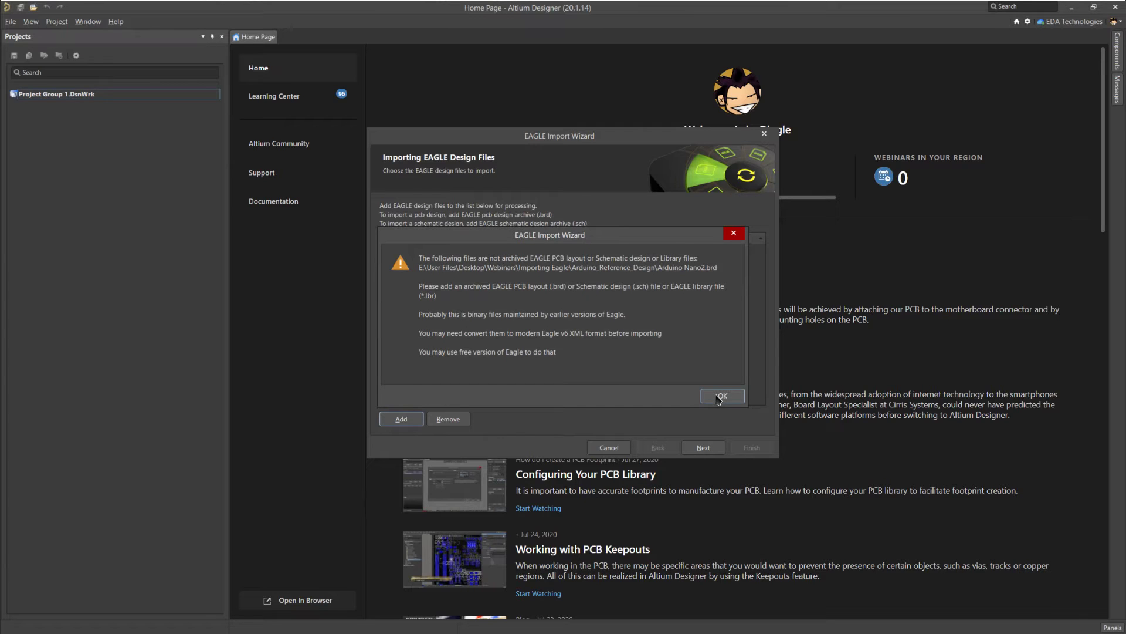
pyautogui.click(717, 397)
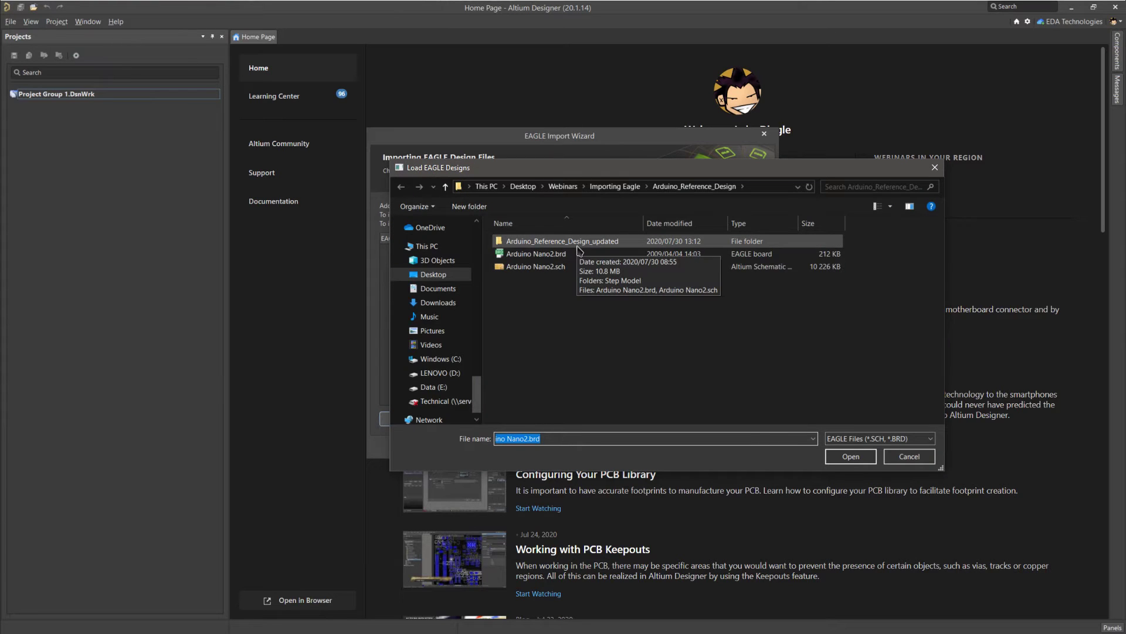
pyautogui.doubleClick(578, 242)
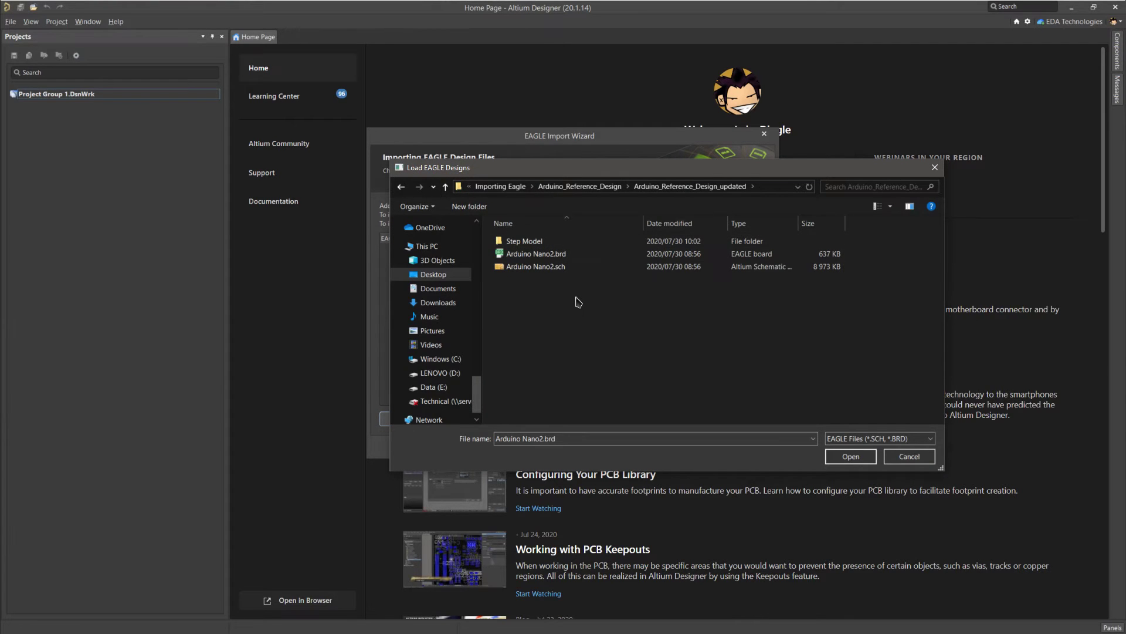
pyautogui.moveTo(578, 302); pyautogui.dragTo(524, 258)
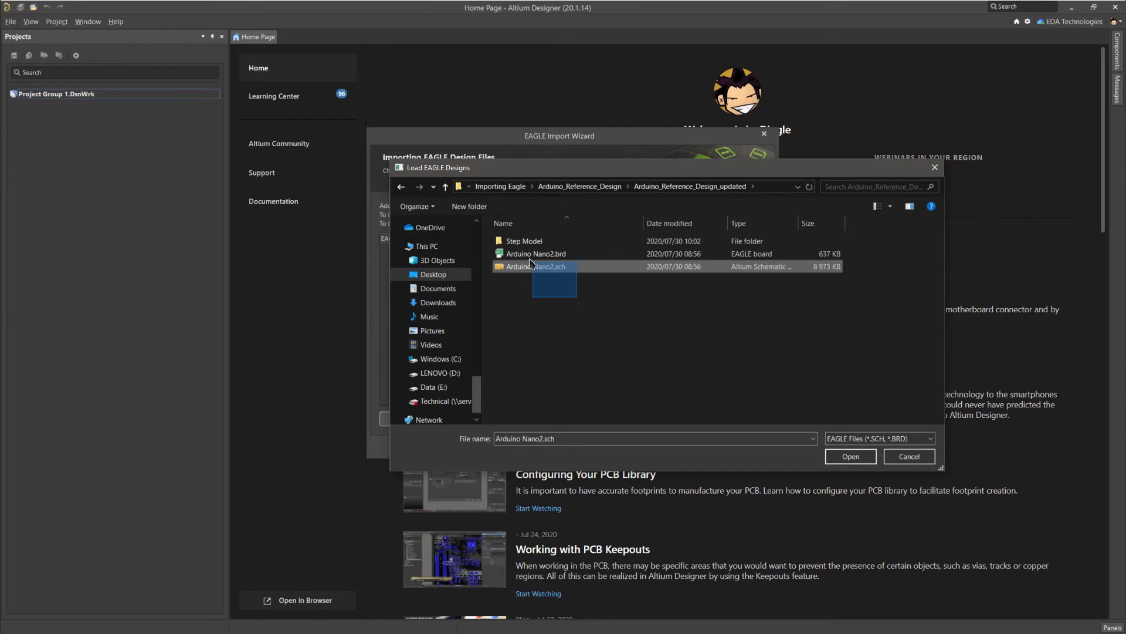
pyautogui.click(851, 457)
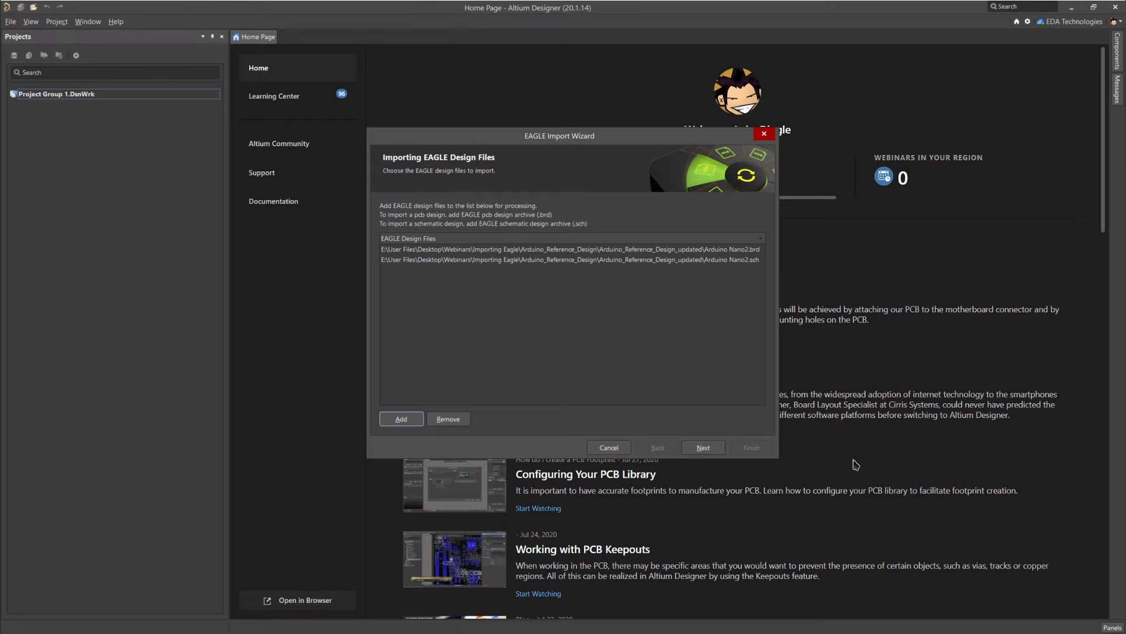
# Step: Accept the library, layer-mapping and output defaults, then run the EAGLE import to Arduino Nano2.PrjPcb
pyautogui.click(711, 452)
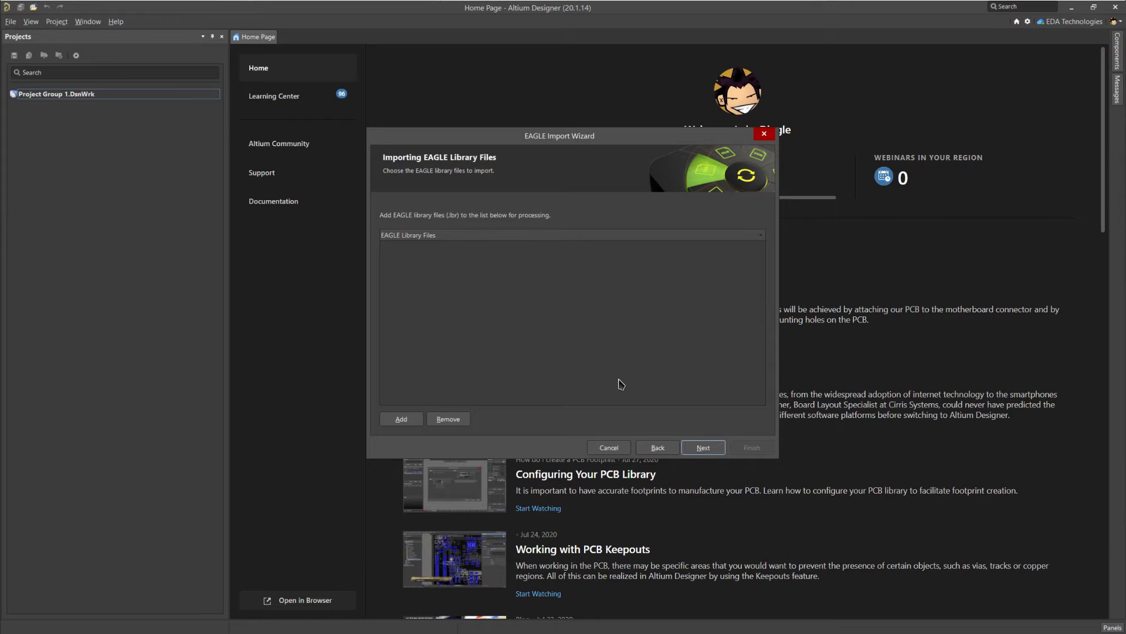
pyautogui.click(703, 447)
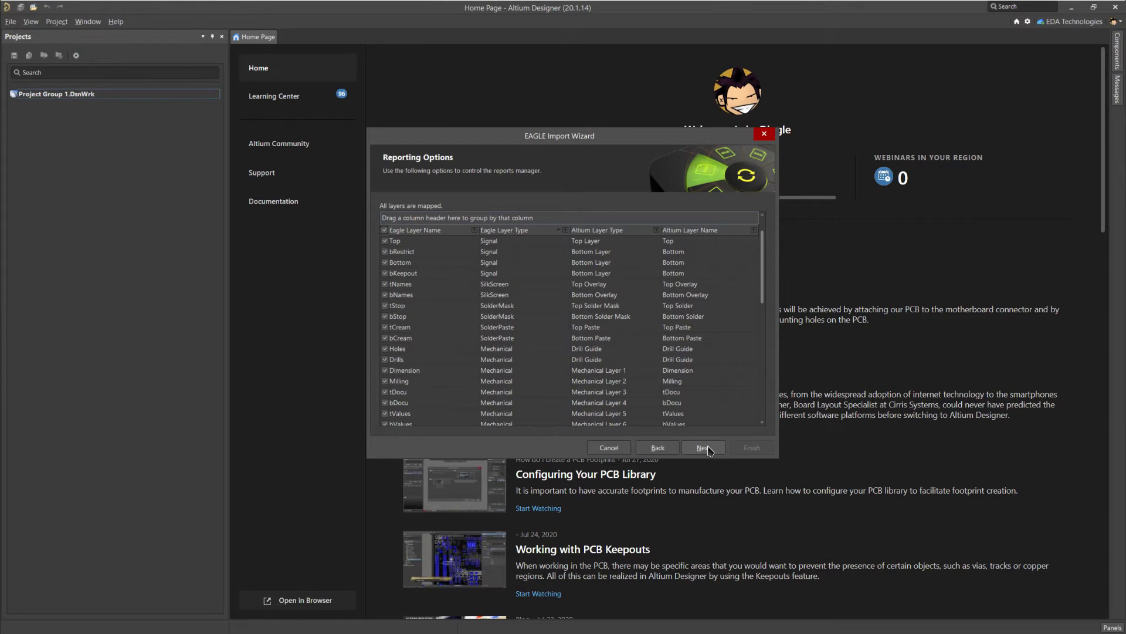
pyautogui.click(709, 449)
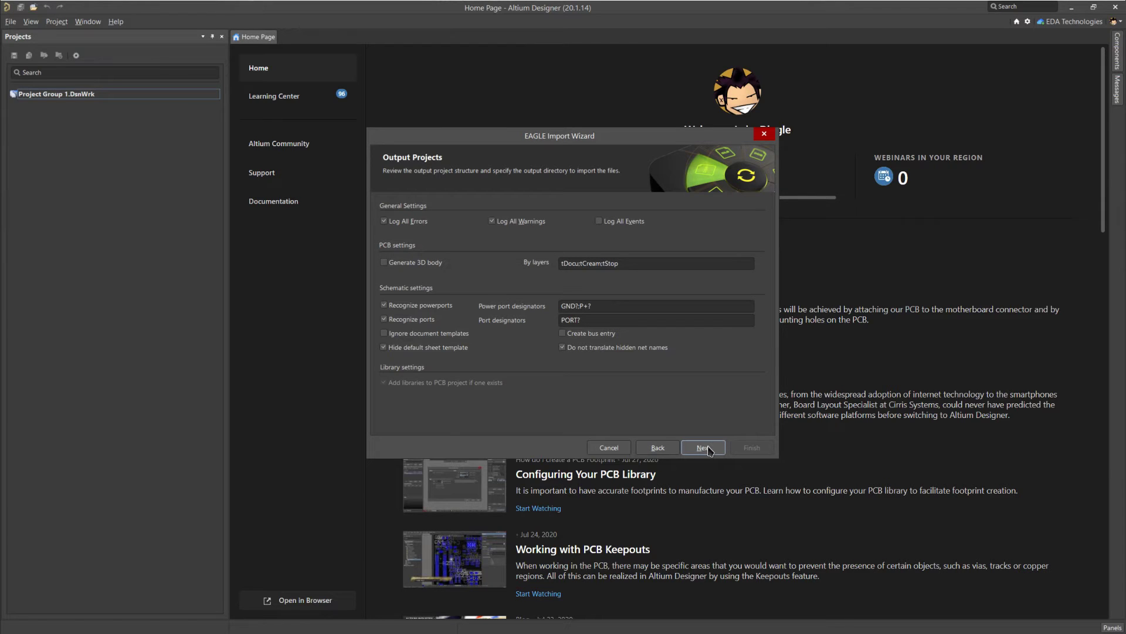
pyautogui.click(703, 447)
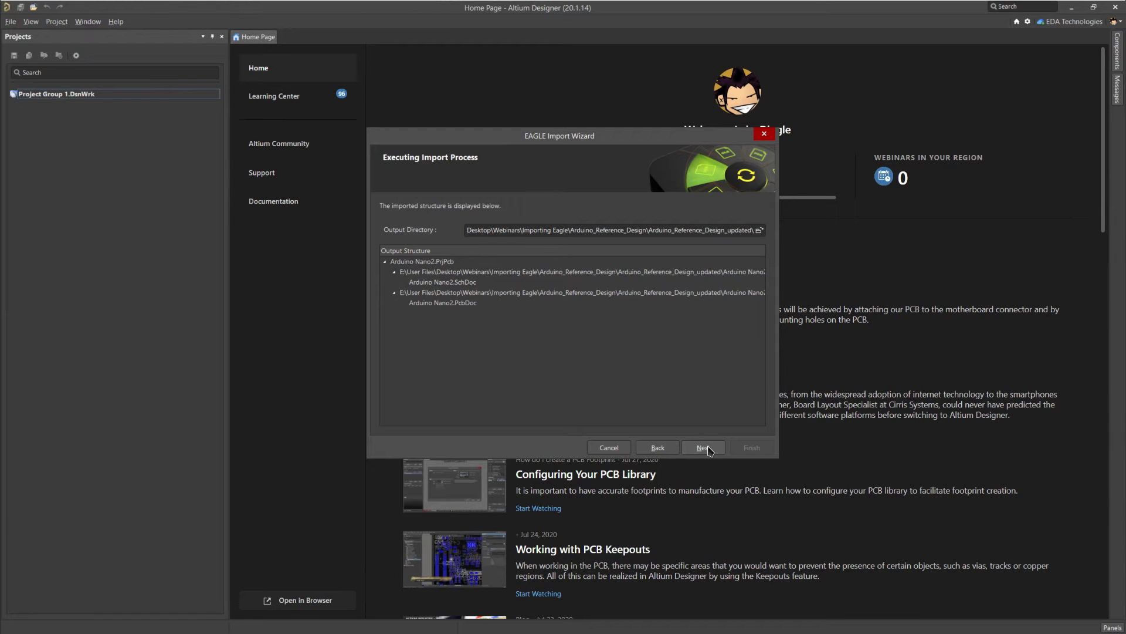
pyautogui.click(703, 447)
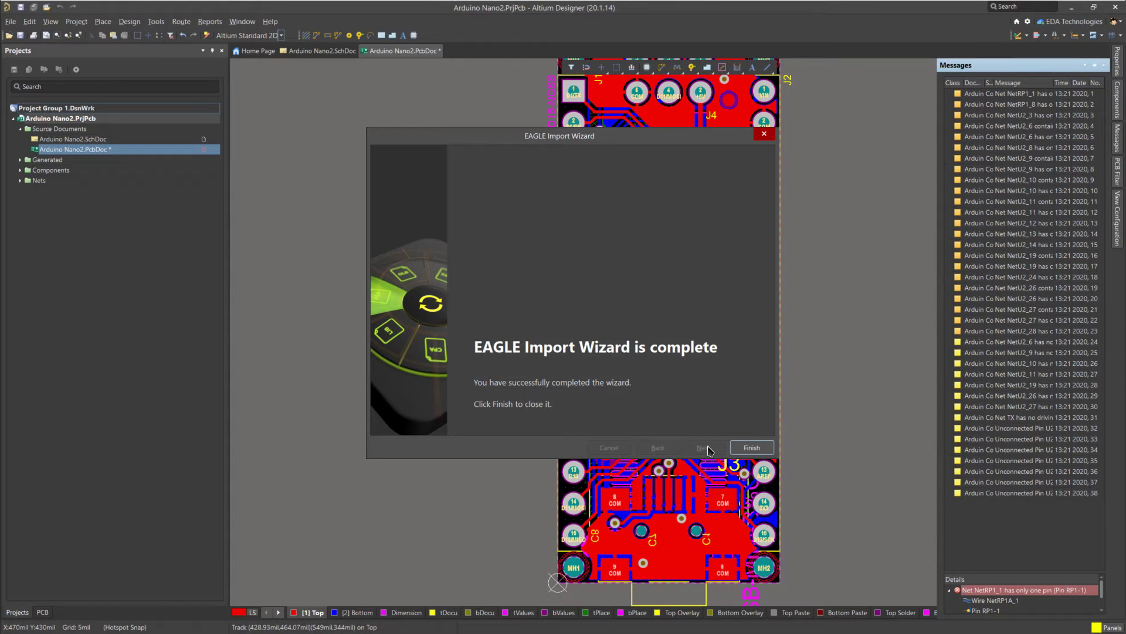
# Step: Close the wizard, expand Generated, Components and Nets in the project tree, and view Arduino Nano2.SchDoc
pyautogui.click(751, 448)
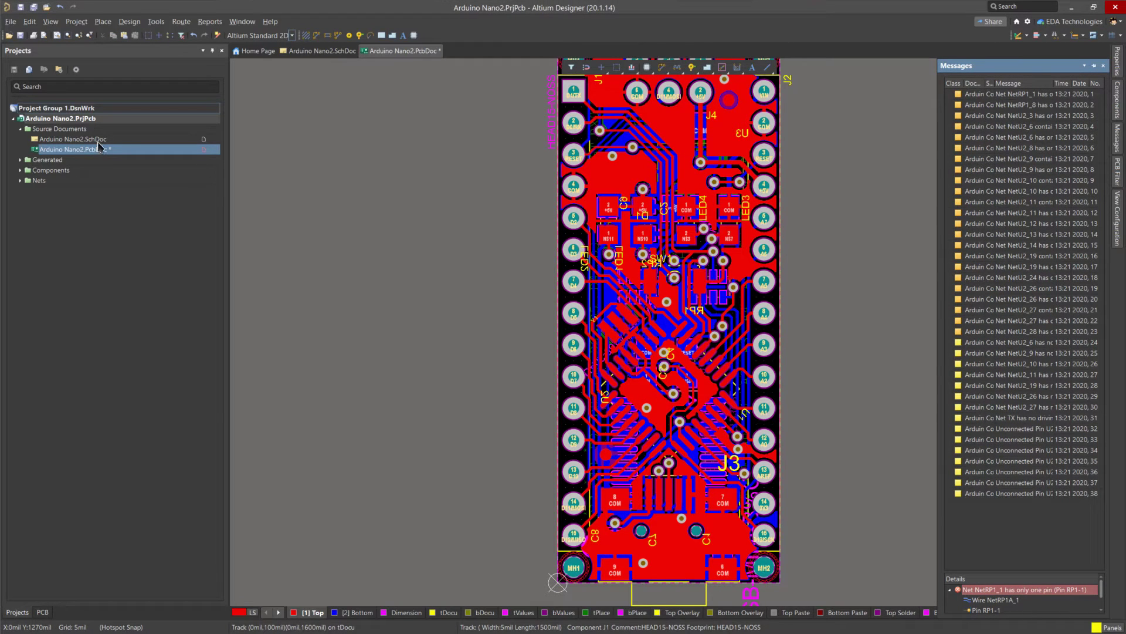
pyautogui.click(20, 159)
pyautogui.click(27, 170)
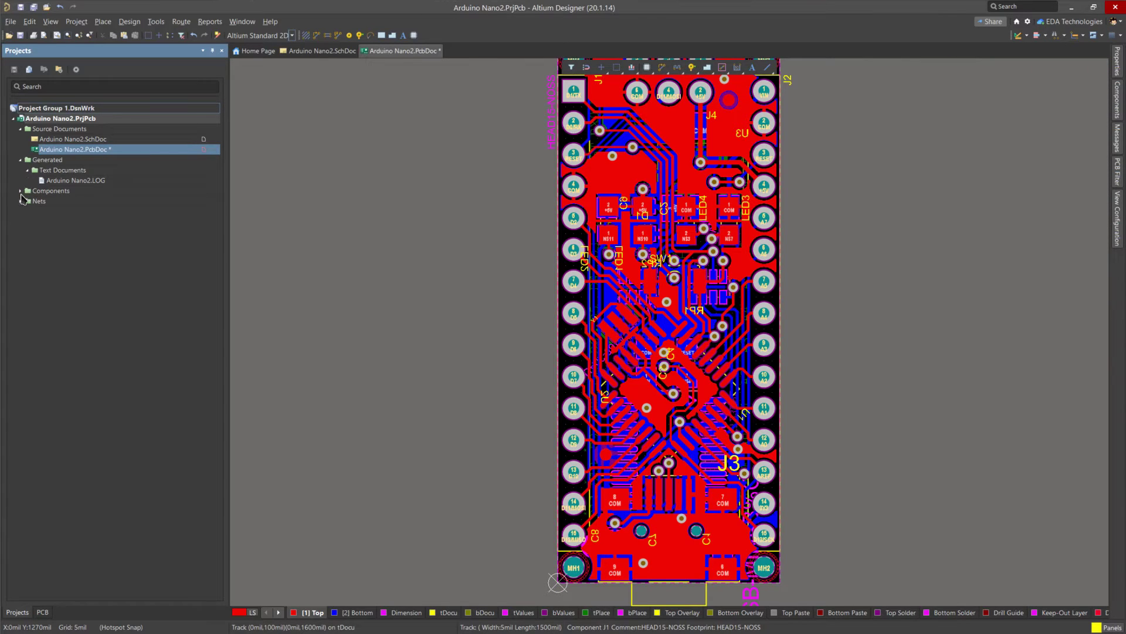
pyautogui.click(20, 190)
pyautogui.click(21, 284)
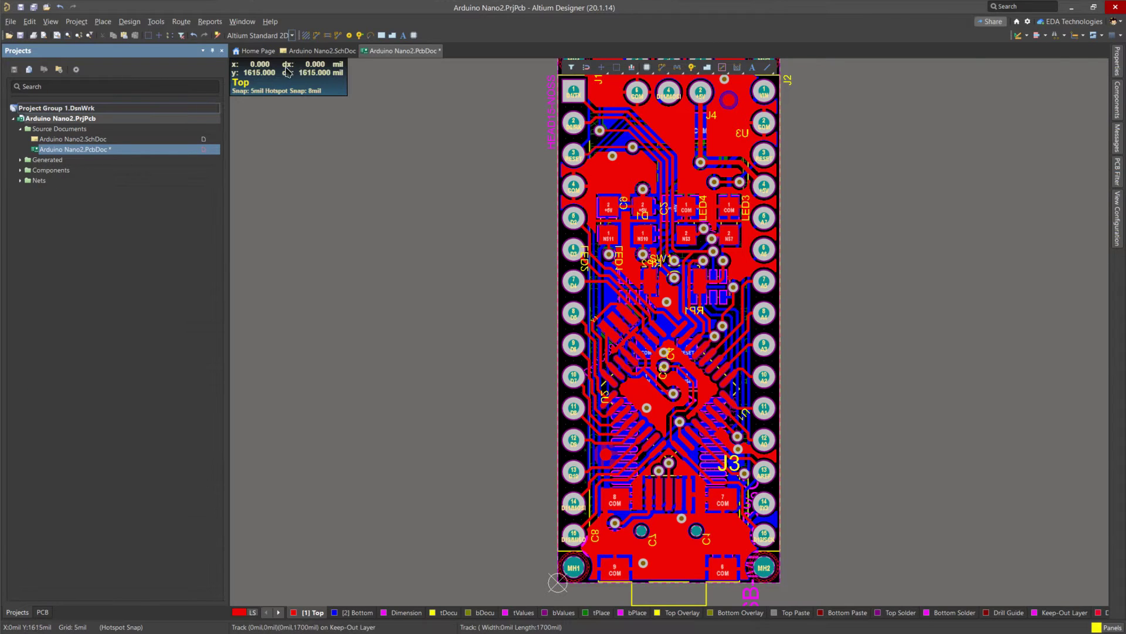
pyautogui.click(317, 51)
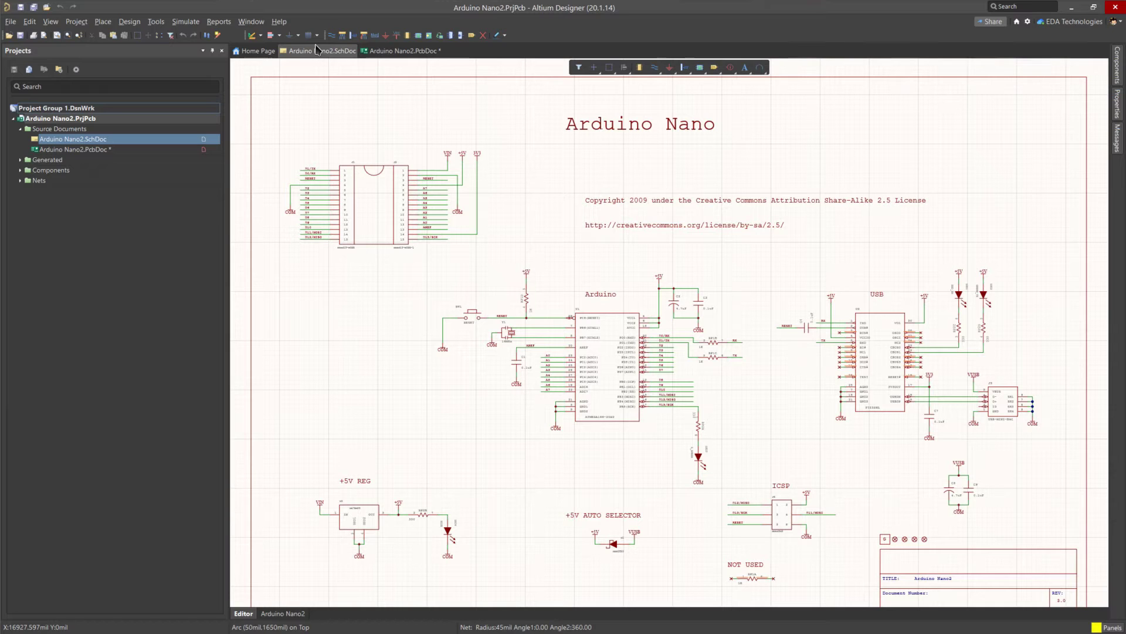
# Step: Apply the EDA A3 Template to all project schematics, adding only new parameters
pyautogui.click(1120, 104)
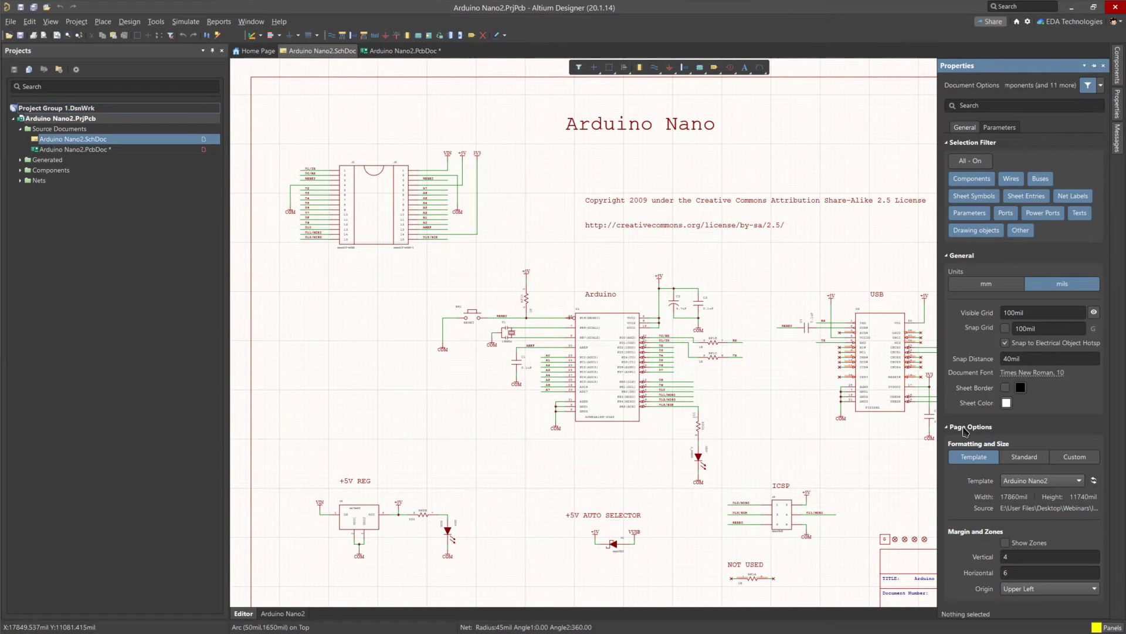
pyautogui.click(1037, 486)
pyautogui.scroll(5, 1030, 382)
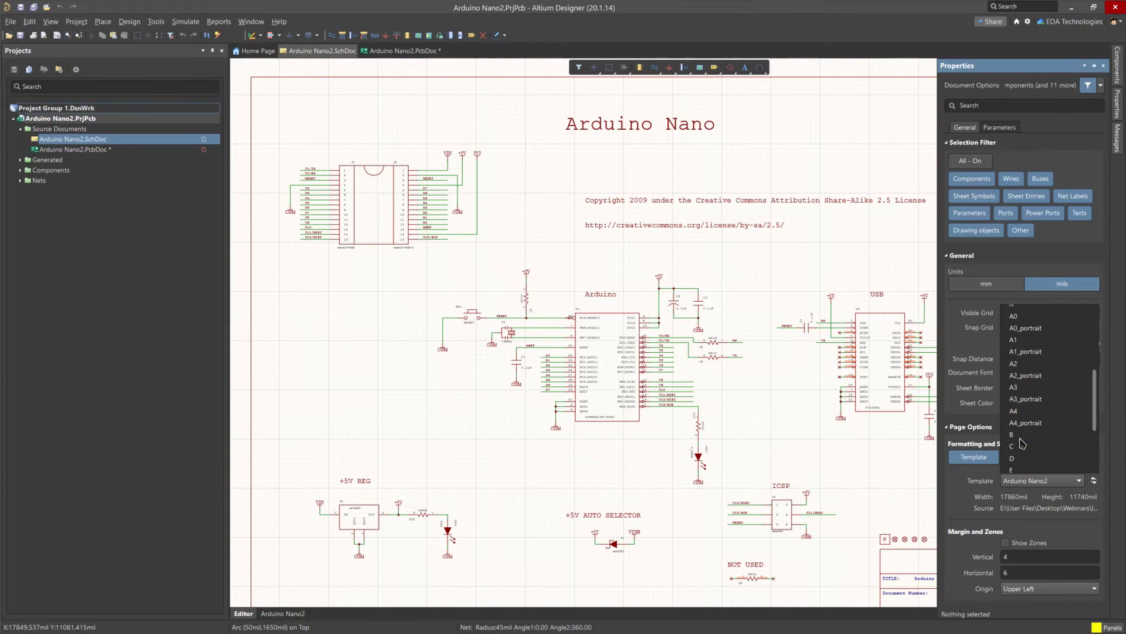
pyautogui.scroll(3, 1027, 341)
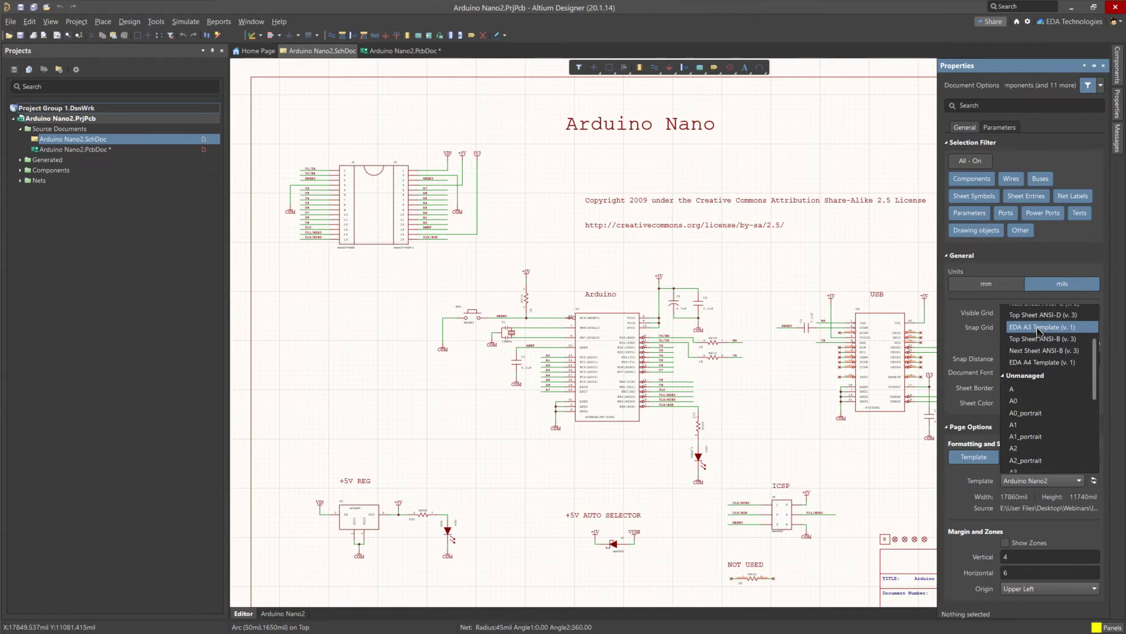
pyautogui.click(1036, 327)
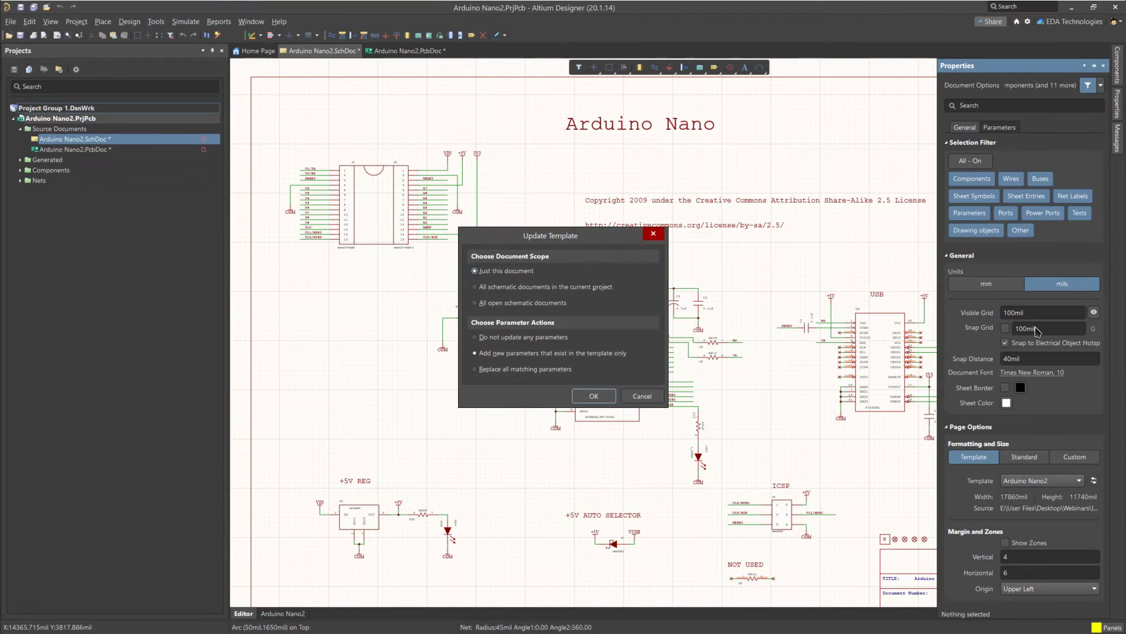
pyautogui.click(552, 287)
pyautogui.click(521, 357)
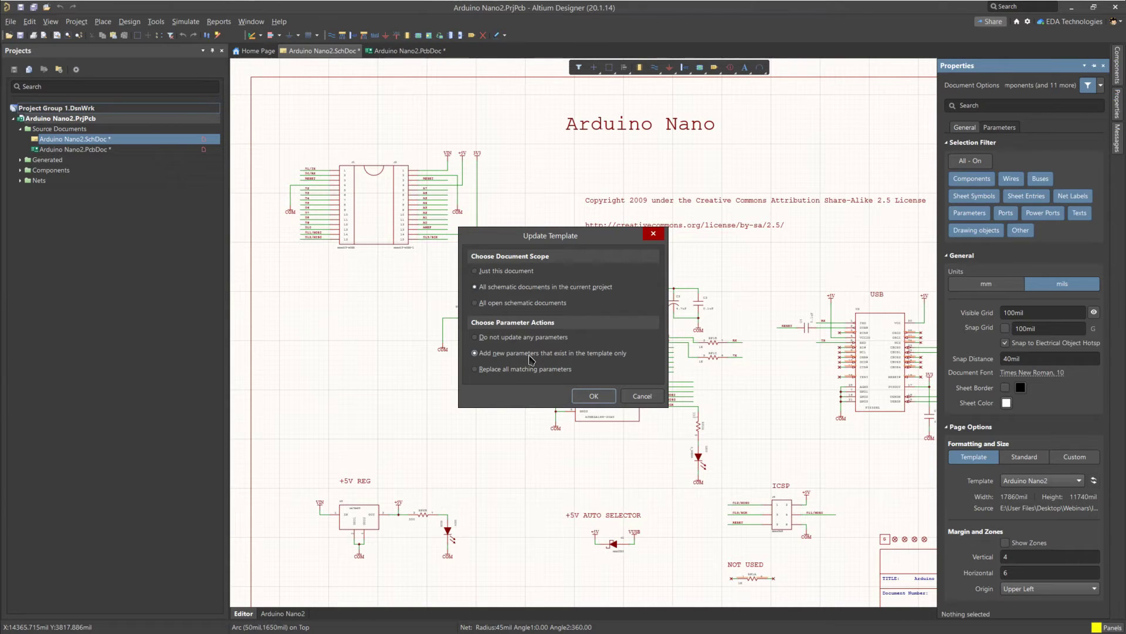
pyautogui.click(593, 396)
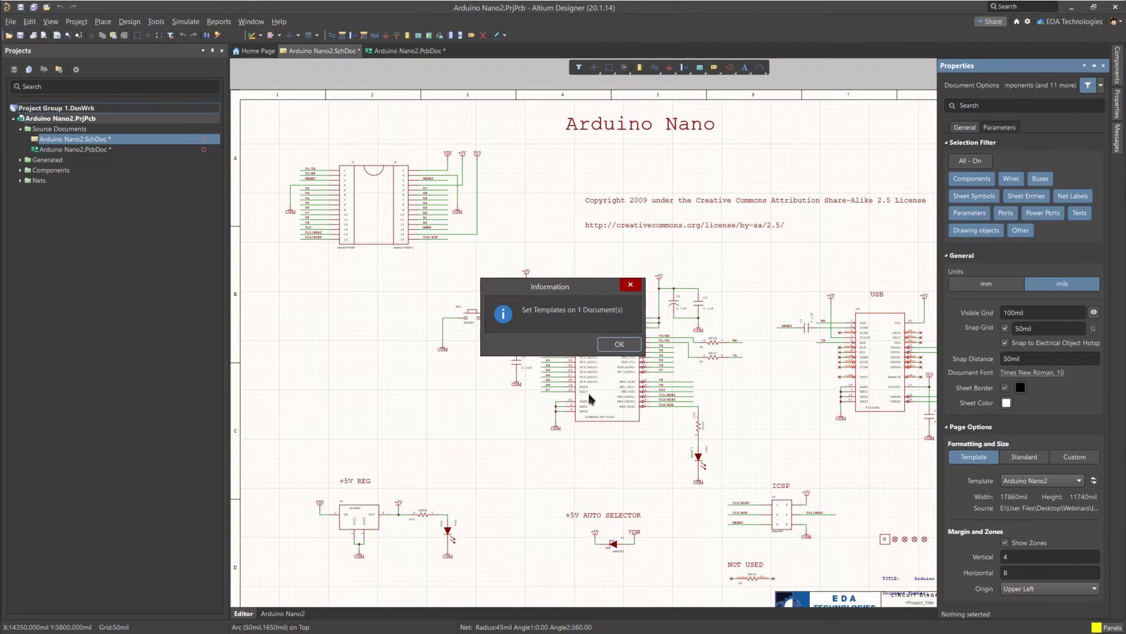
pyautogui.click(619, 344)
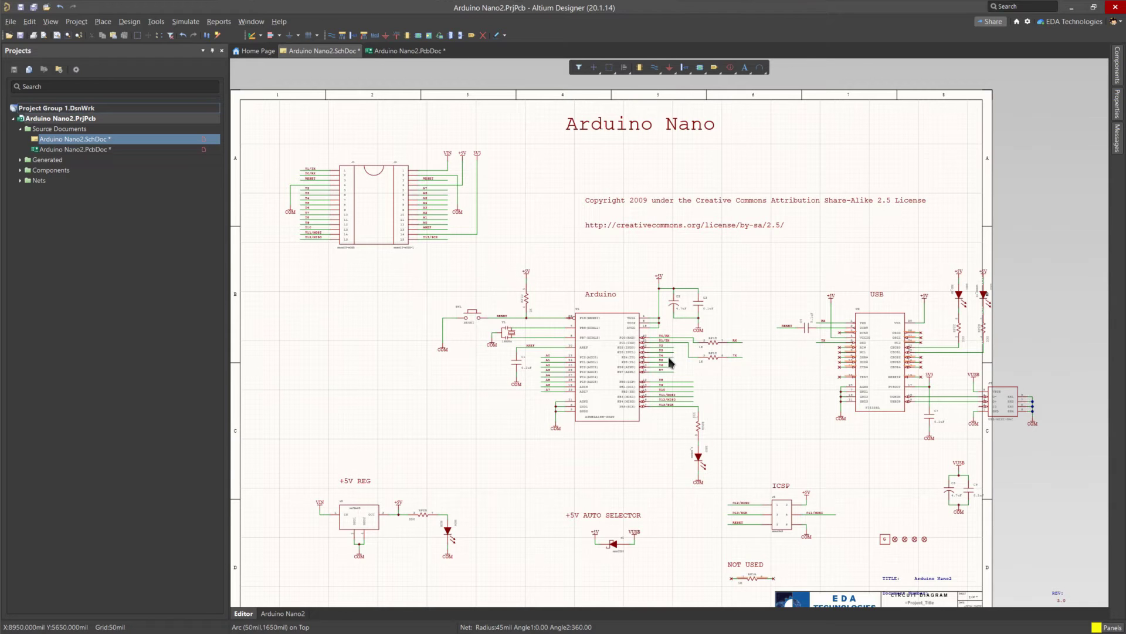
# Step: Move the right-edge header parts and the +5V REG circuit inside the sheet border
pyautogui.moveTo(491, 265); pyautogui.dragTo(267, 118)
pyautogui.moveTo(415, 202); pyautogui.dragTo(487, 227)
pyautogui.scroll(-3, 453, 334)
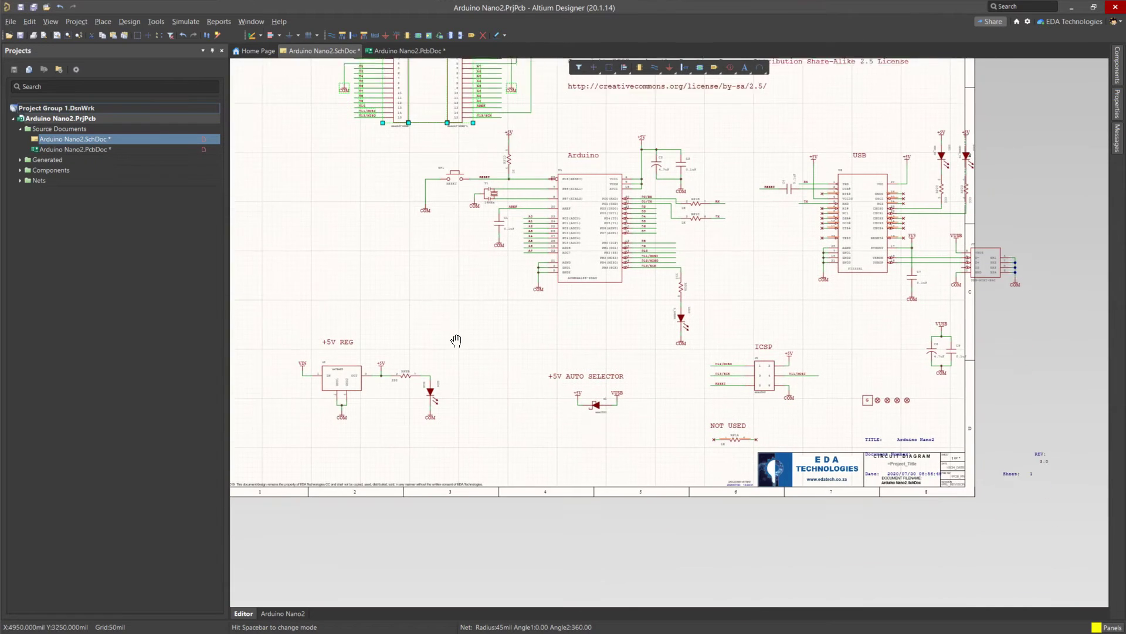
pyautogui.moveTo(454, 430); pyautogui.dragTo(255, 269)
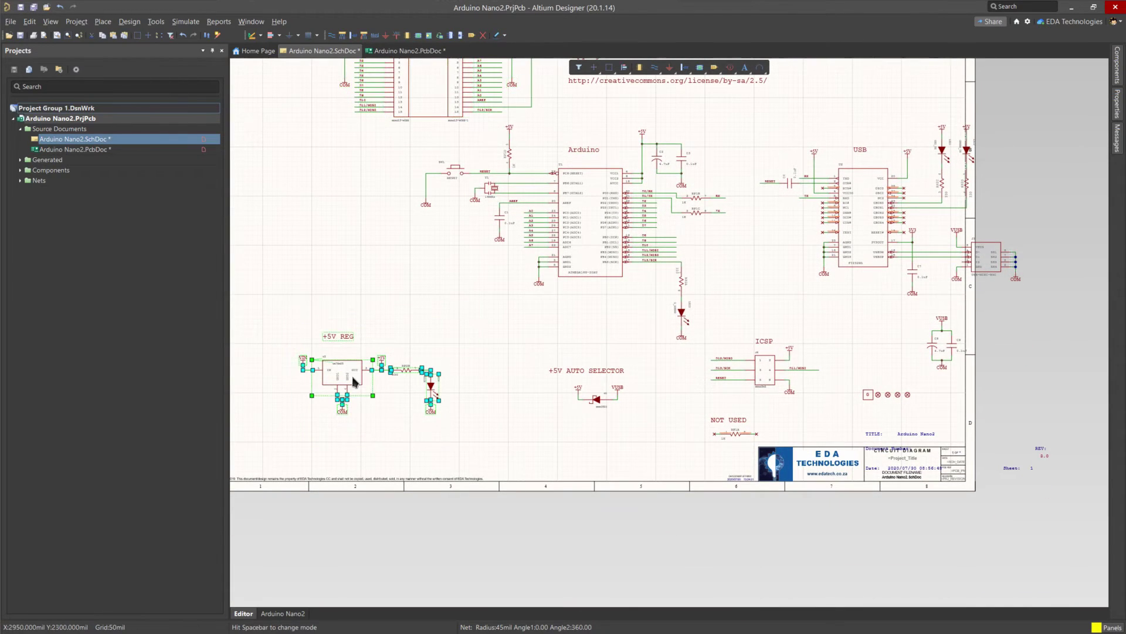
pyautogui.moveTo(353, 391); pyautogui.dragTo(418, 366)
pyautogui.click(439, 417)
# Step: Select all objects on the schematic, zoom to see the whole sheet, then clear the selection
pyautogui.click(30, 22)
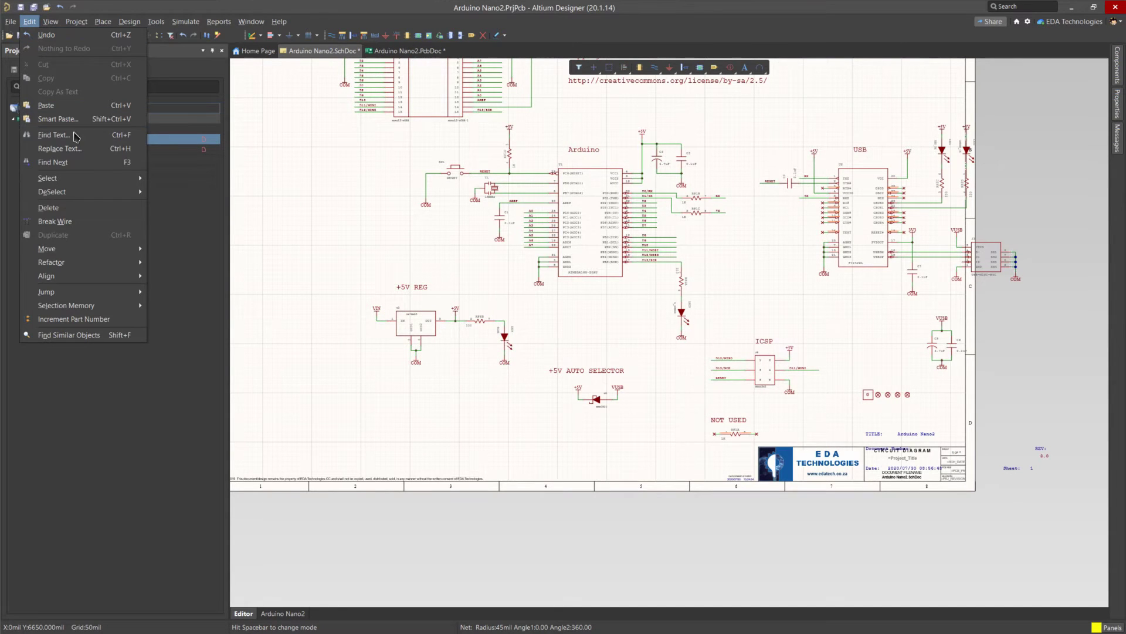
pyautogui.moveTo(93, 178)
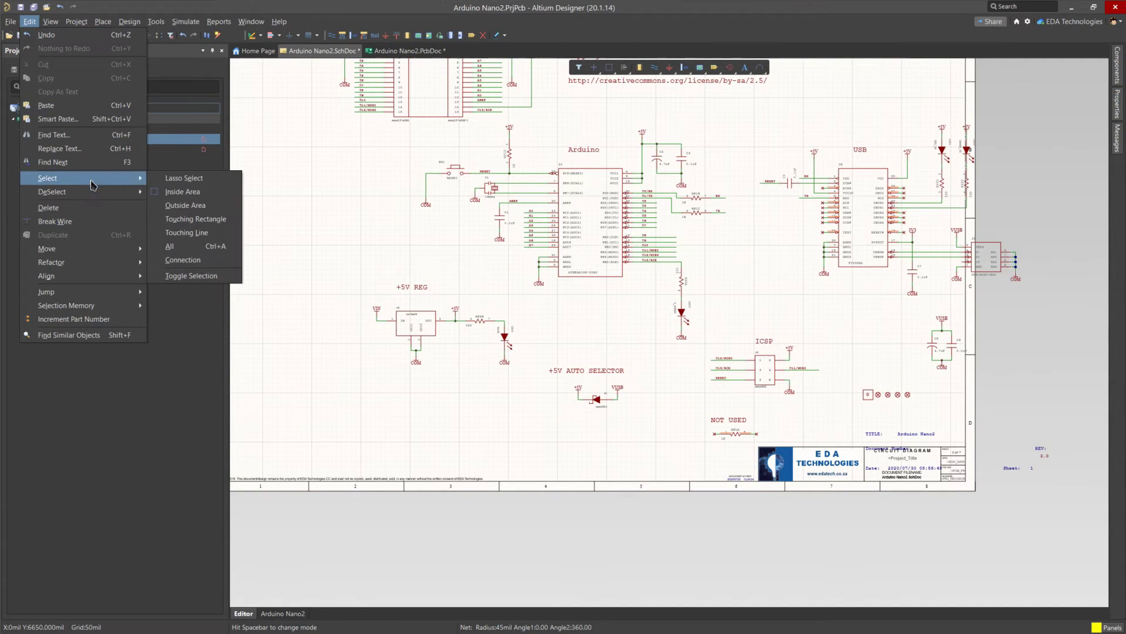
pyautogui.click(176, 246)
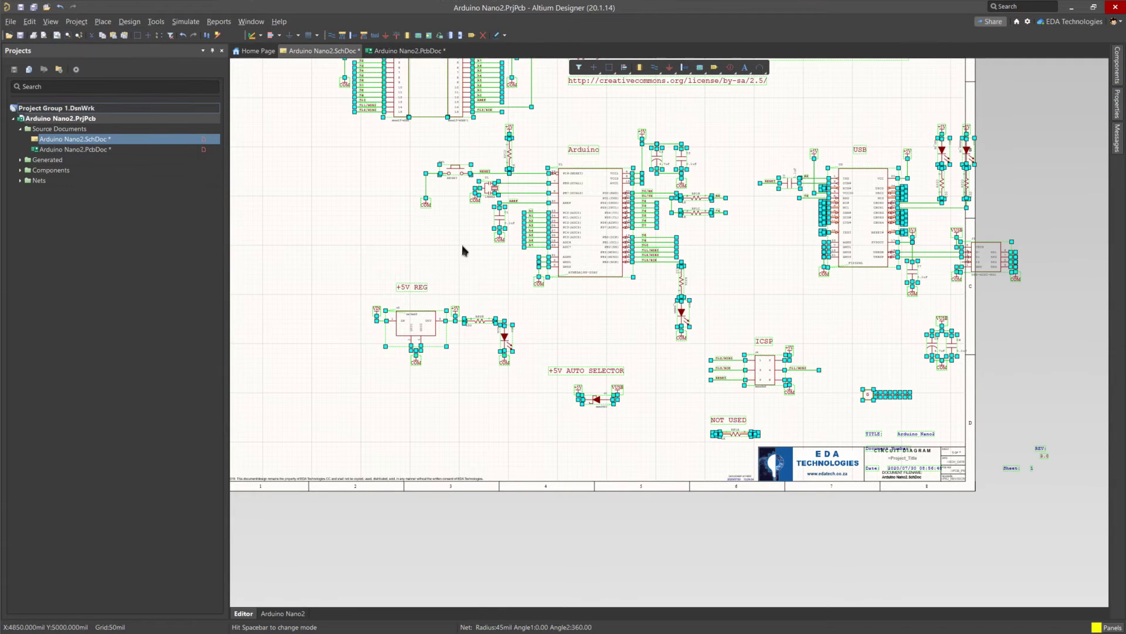
pyautogui.click(626, 237)
pyautogui.press('pageup')
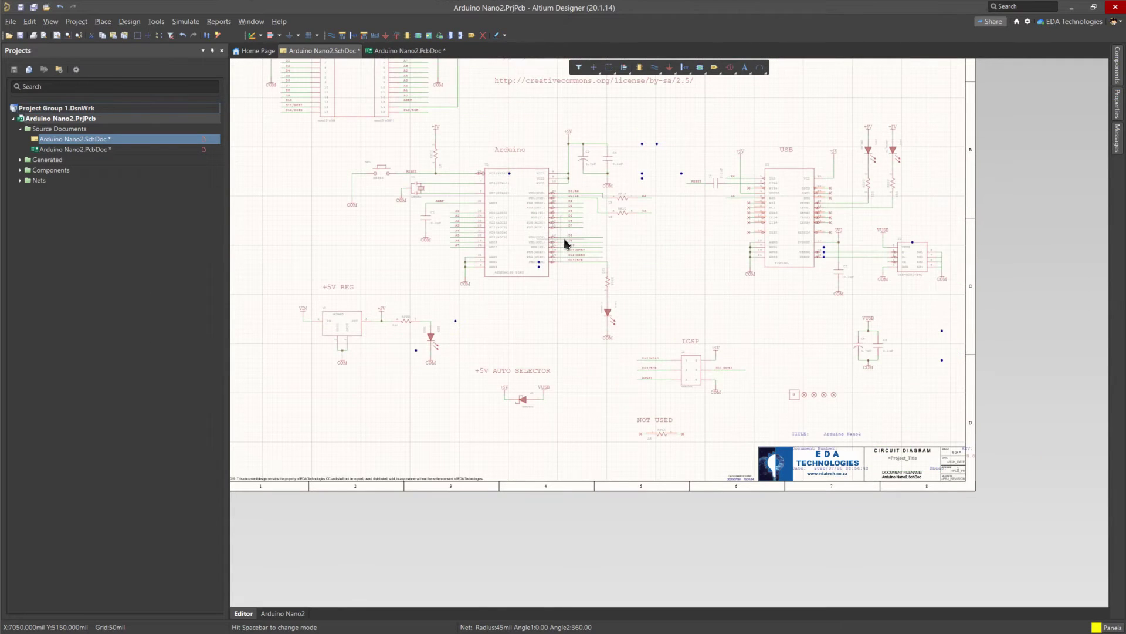
pyautogui.hotkey('ctrl', 'a')
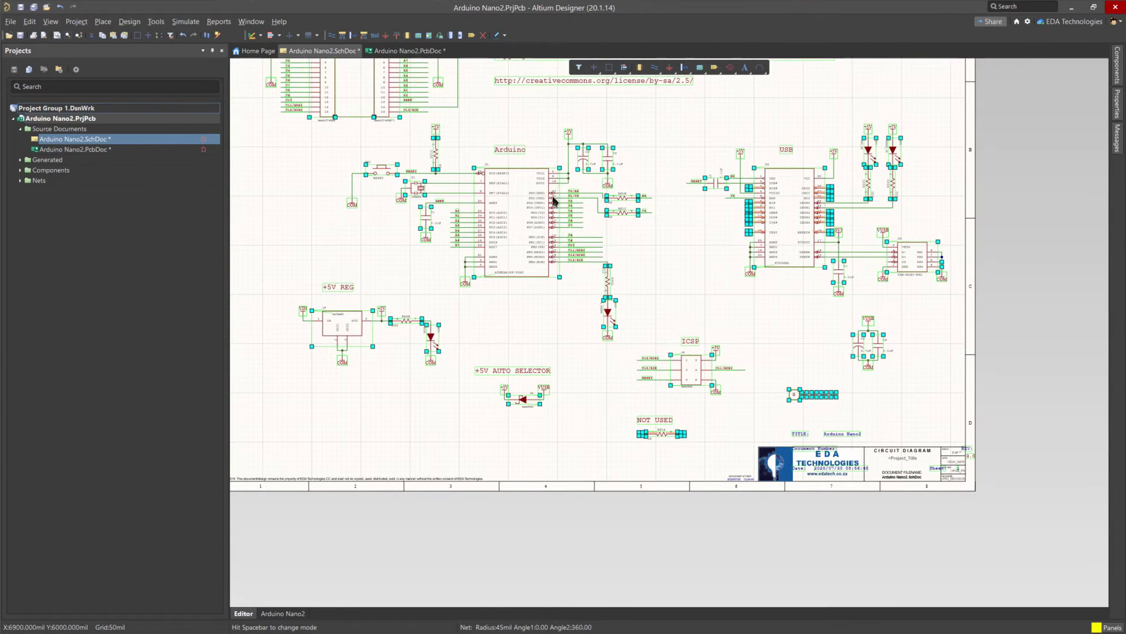
pyautogui.press('pagedown')
pyautogui.scroll(3, 552, 202)
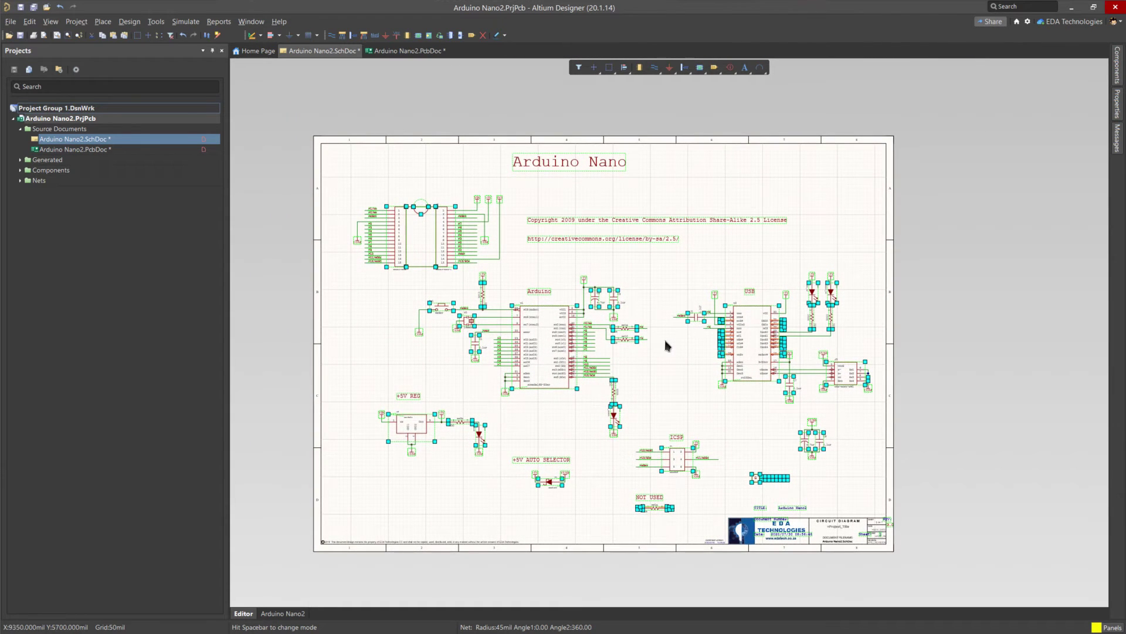
pyautogui.click(667, 347)
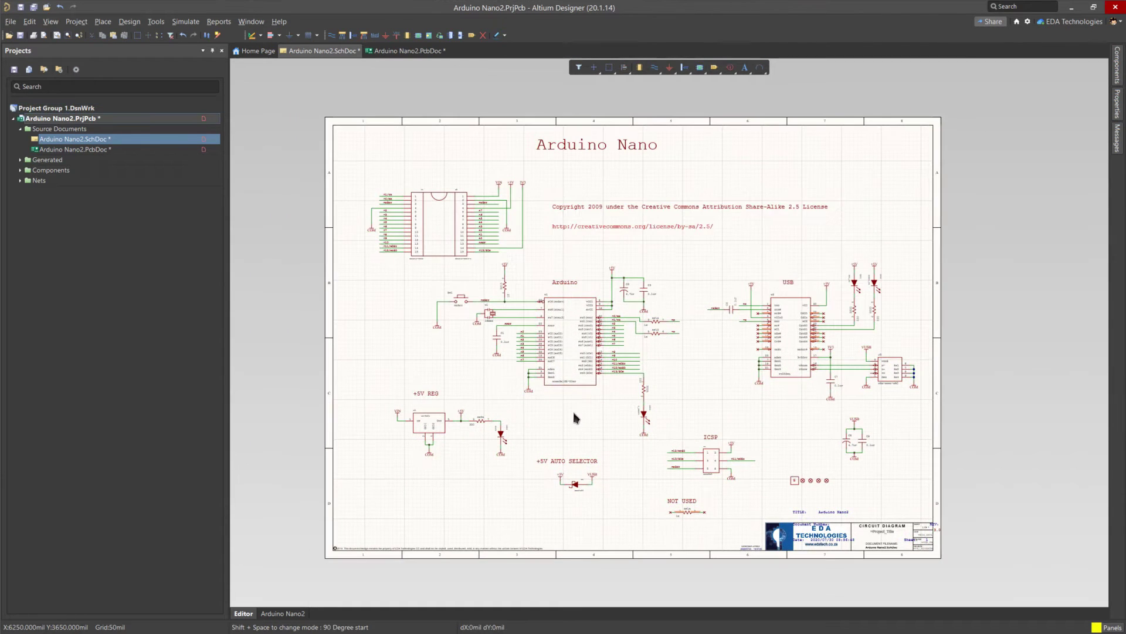
pyautogui.doubleClick(587, 363)
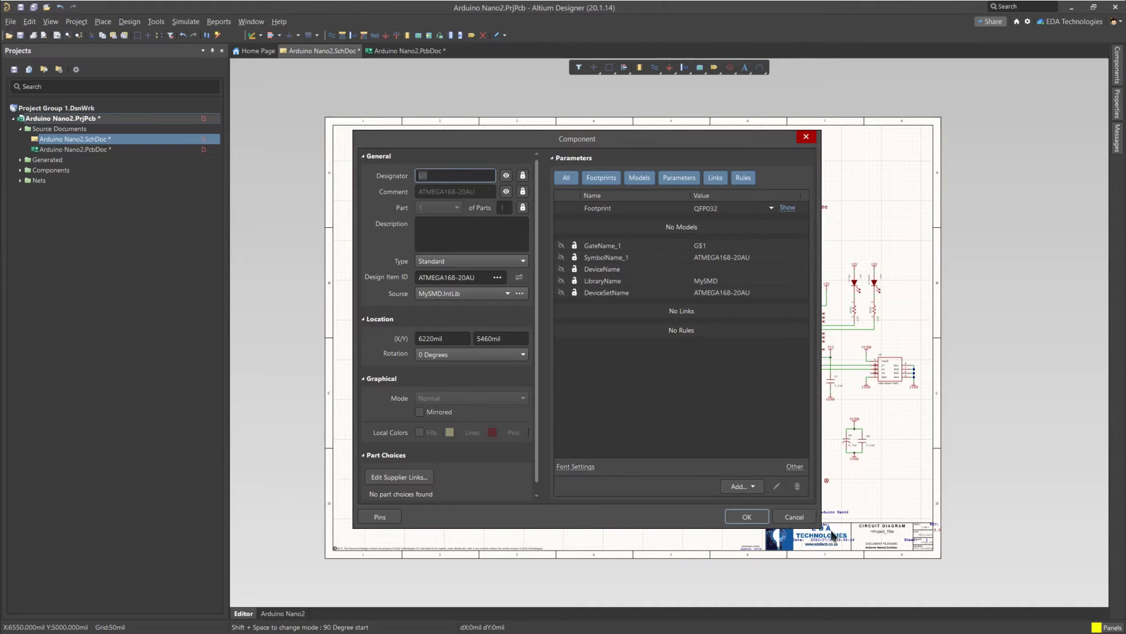
pyautogui.click(801, 520)
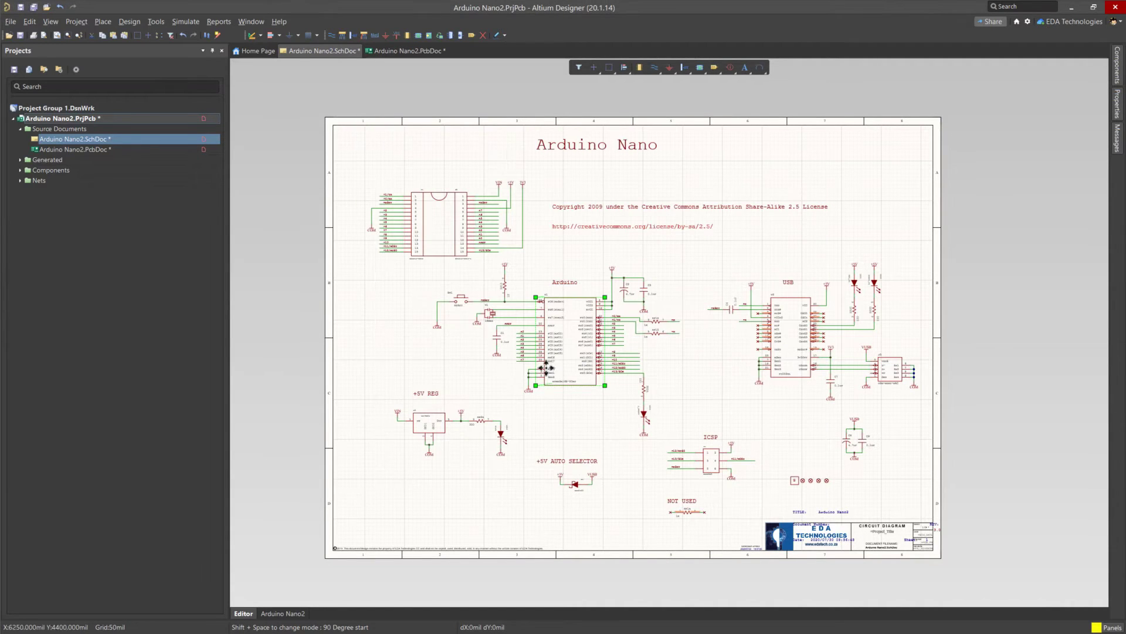
# Step: Make a schematic library from the design, accepting default component grouping, to create Arduino Nano2.SCHLIB
pyautogui.click(129, 22)
pyautogui.click(160, 50)
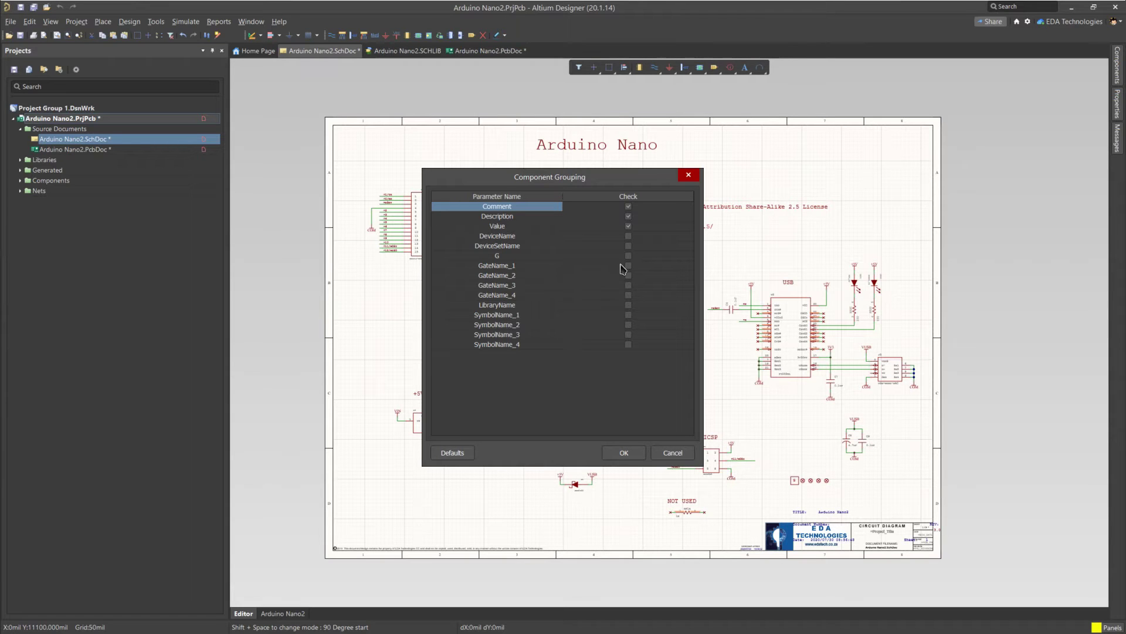
pyautogui.click(630, 453)
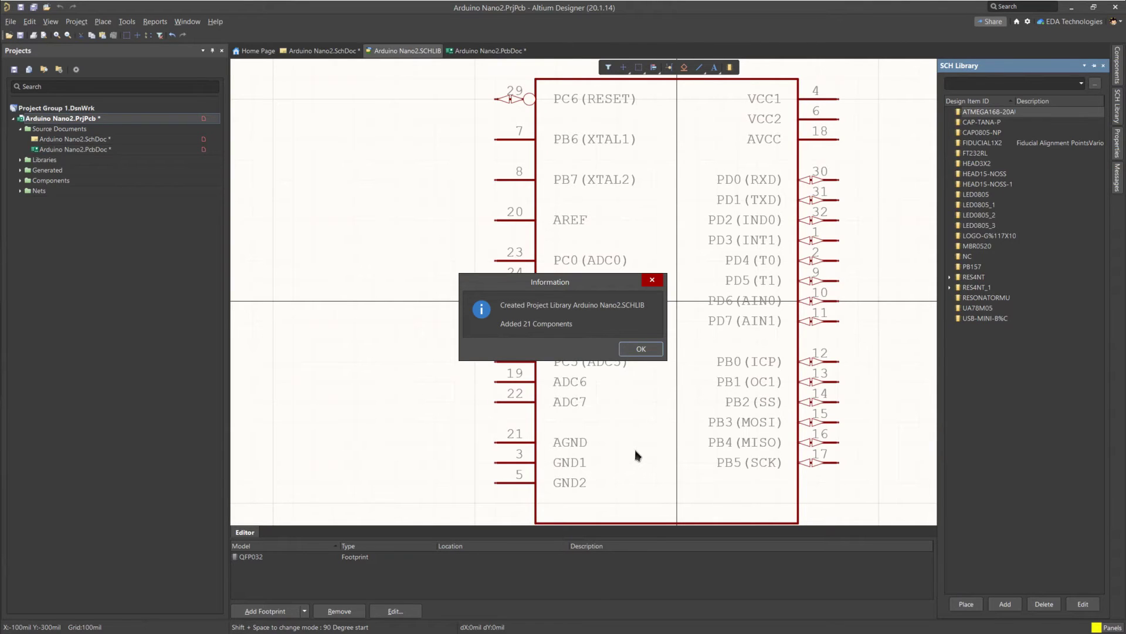
pyautogui.click(644, 351)
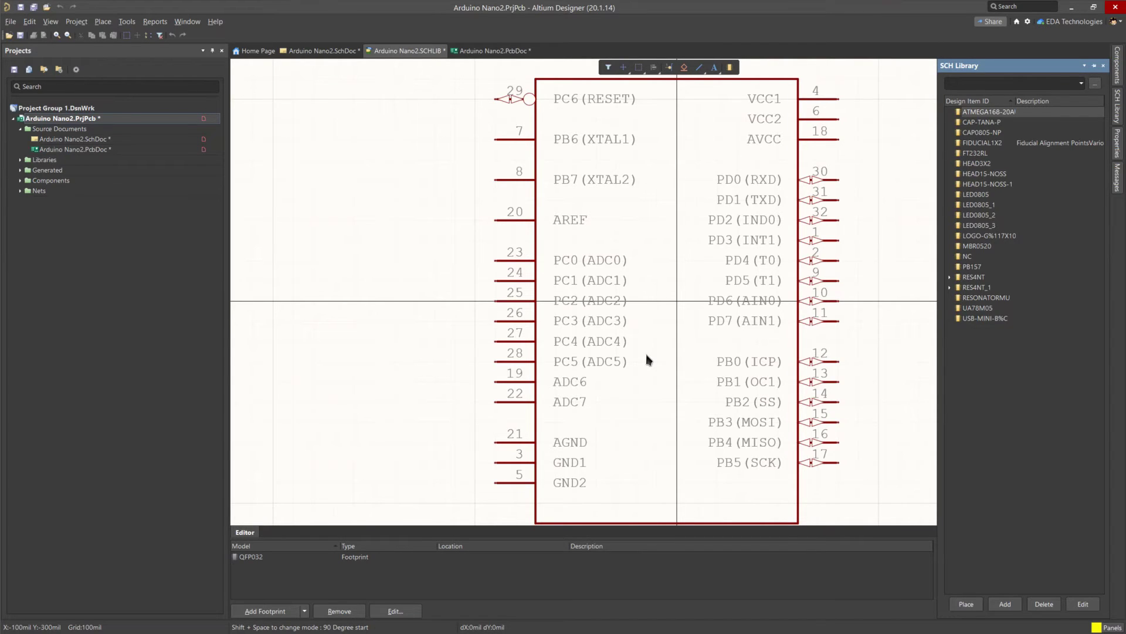
# Step: Hide the SCH Library list and recentre the ATMEGA168-20AU symbol on the origin
pyautogui.hotkey('ctrl', 'Home')
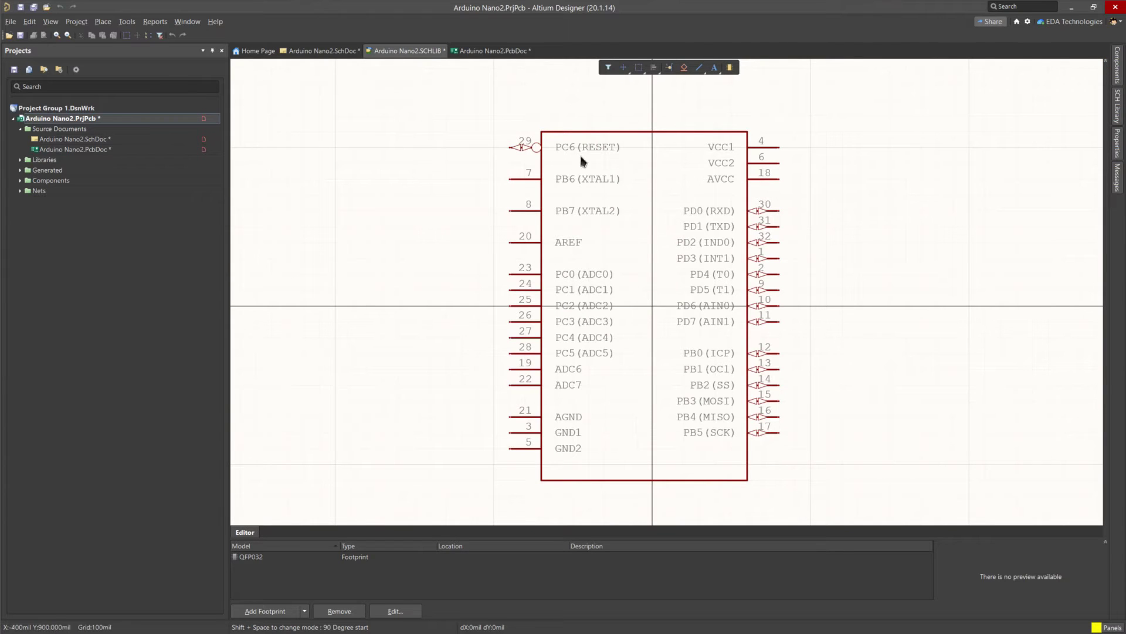
# Step: Recolour all 144 matching pins across every library component from dark red to black
pyautogui.rightClick(521, 147)
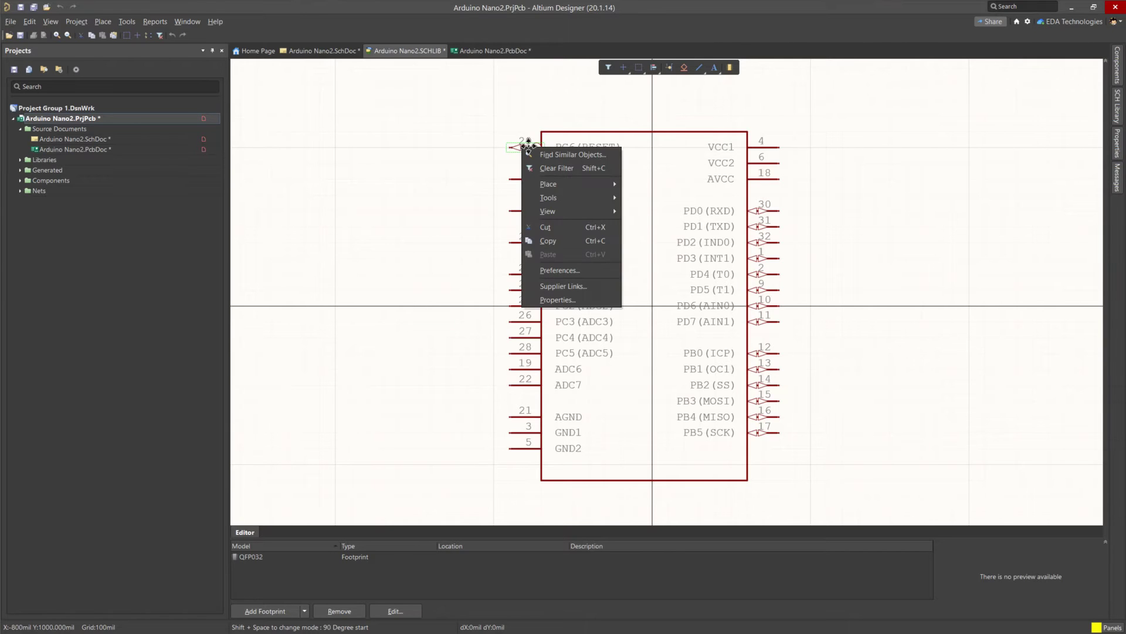
pyautogui.click(564, 156)
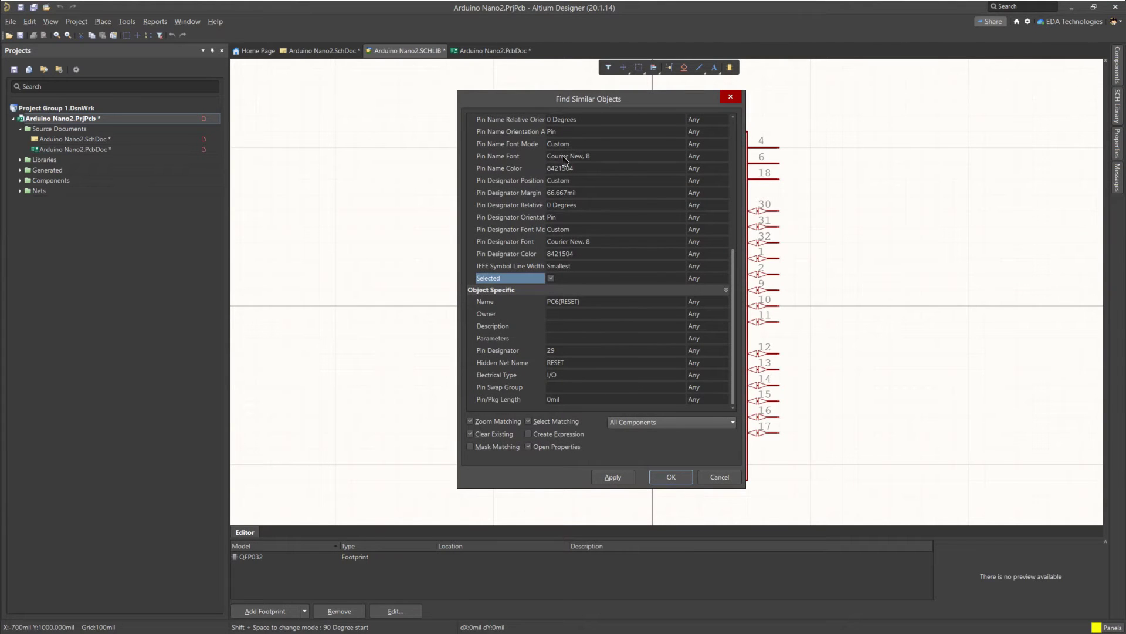
pyautogui.click(667, 423)
pyautogui.click(654, 444)
pyautogui.click(672, 479)
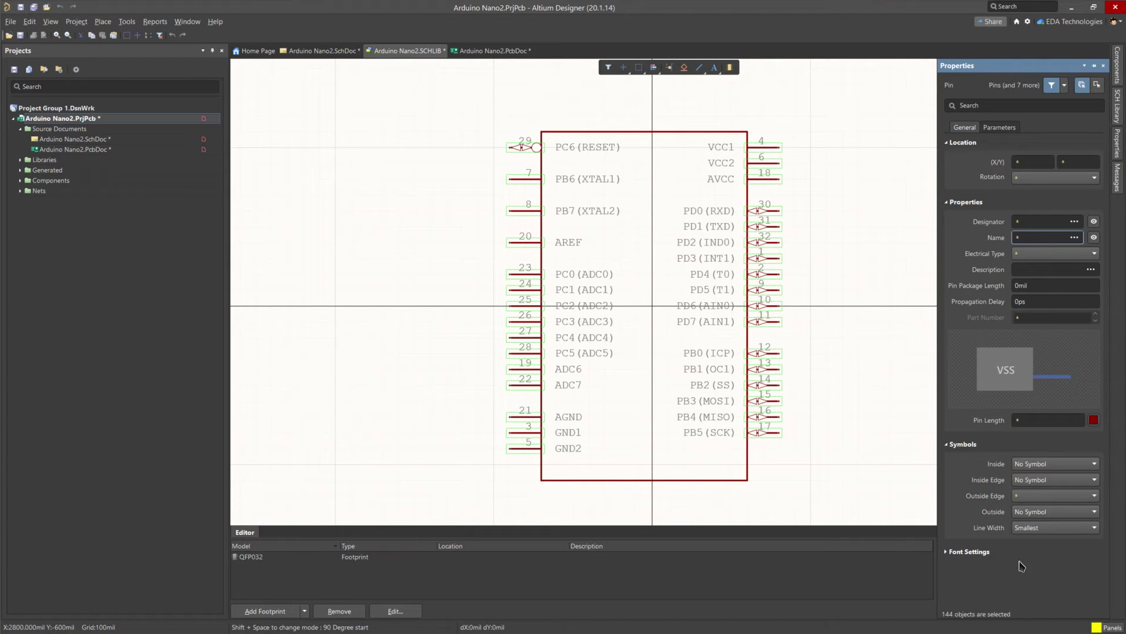
pyautogui.click(1095, 420)
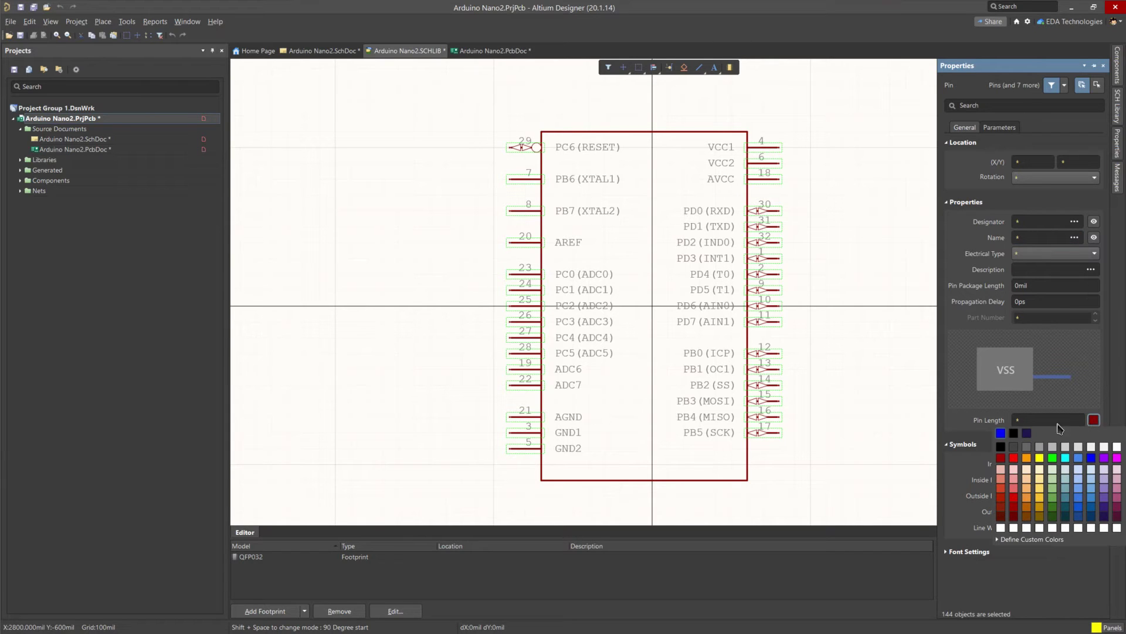
pyautogui.click(1015, 433)
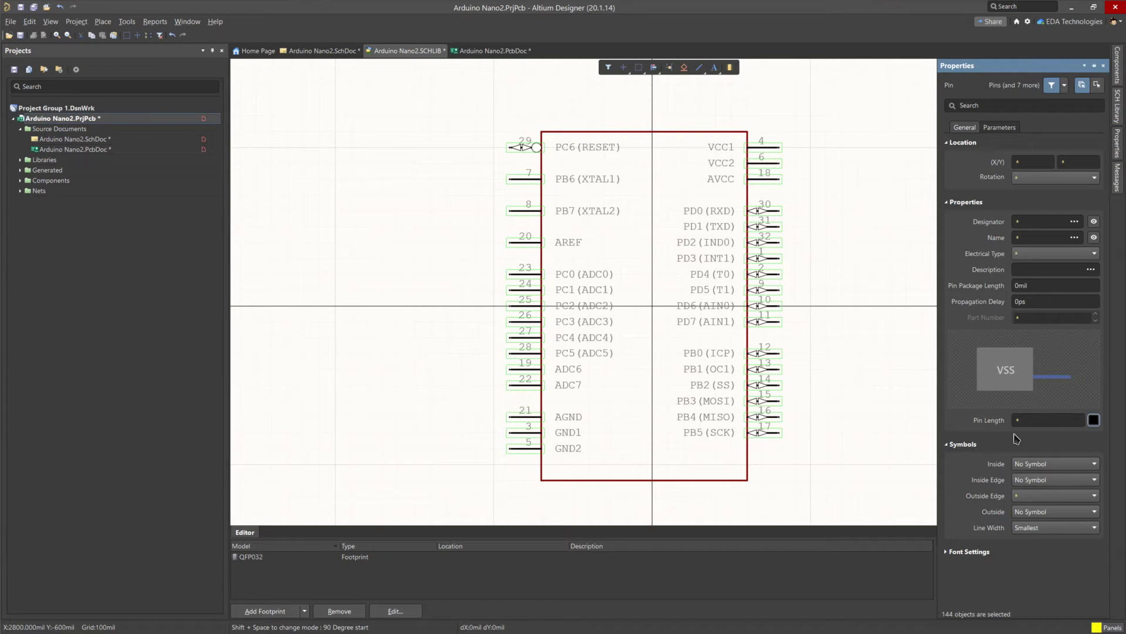
# Step: Select all lines matching the ATMEGA168 symbol outline and colour them blue
pyautogui.rightClick(667, 480)
pyautogui.click(701, 325)
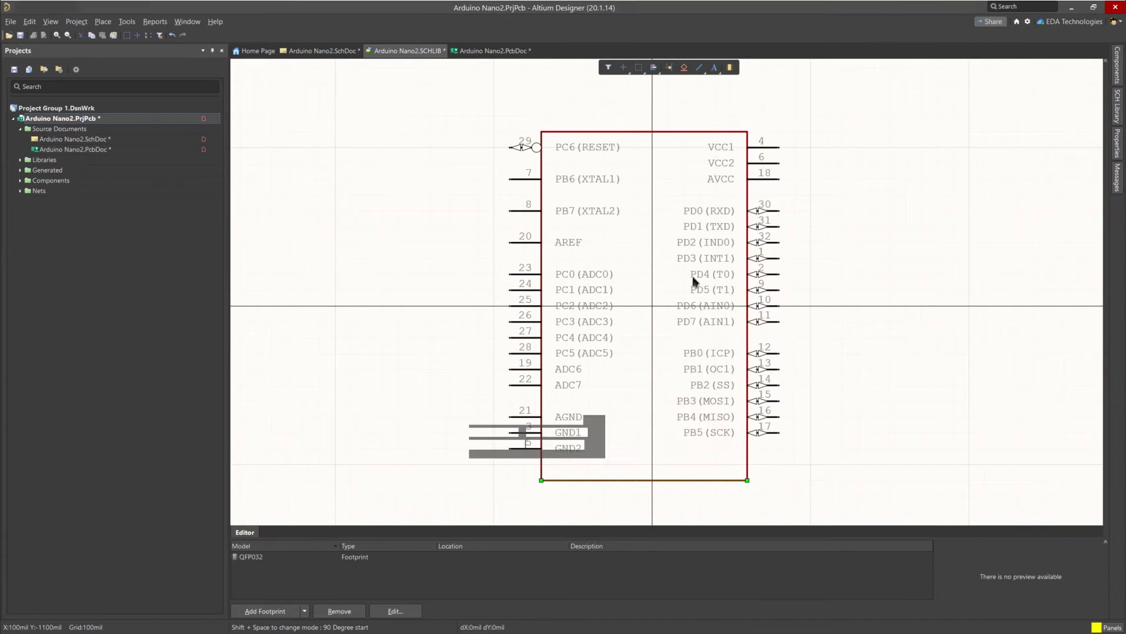
pyautogui.click(671, 477)
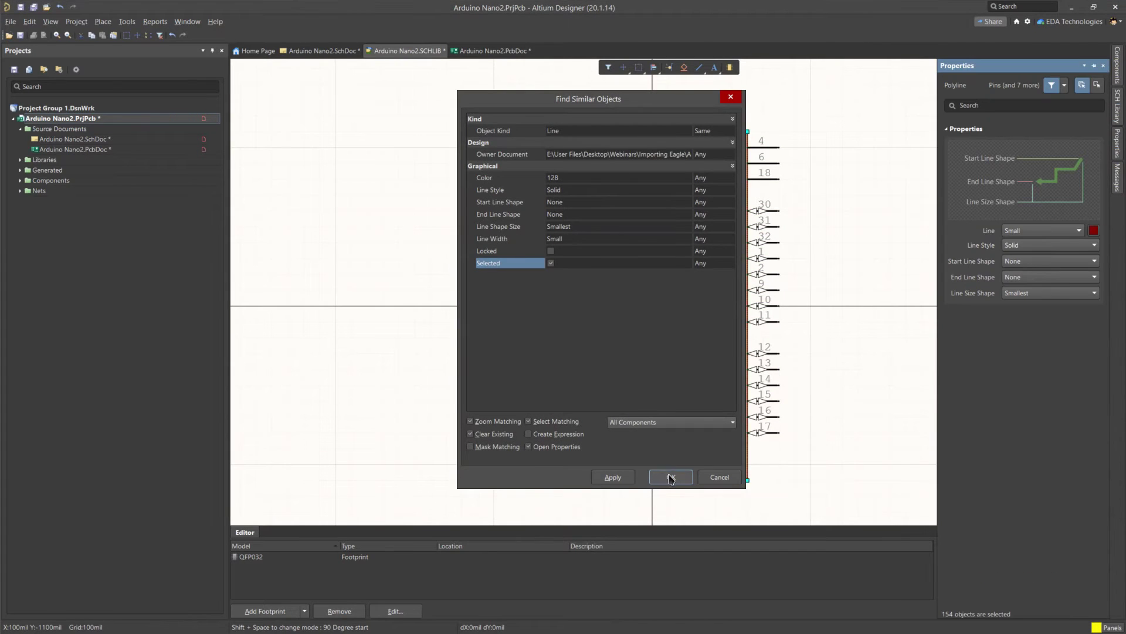
pyautogui.click(1094, 230)
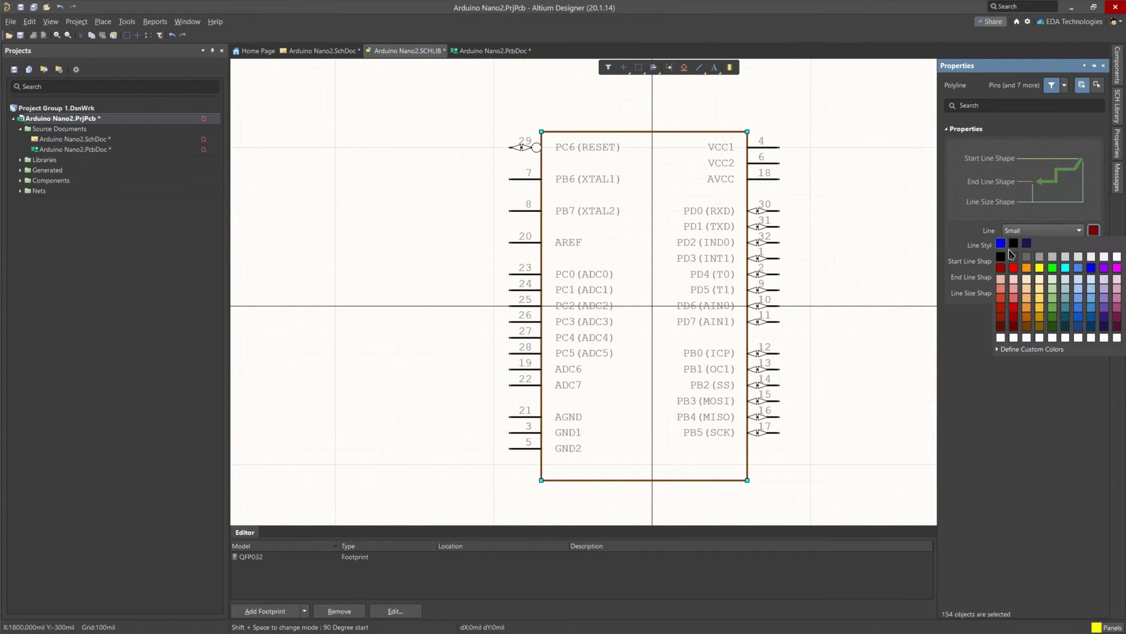
pyautogui.click(1001, 244)
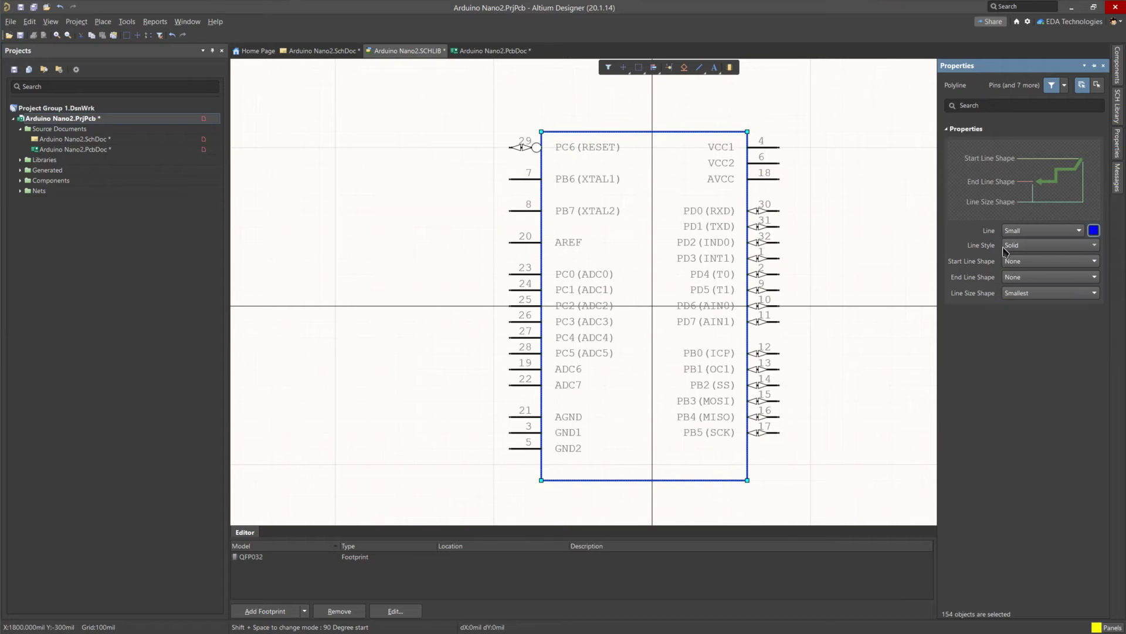
pyautogui.click(876, 346)
# Step: Browse the SCH Library component list down to the FIDUCIAL1X2 symbol
pyautogui.click(1118, 105)
pyautogui.click(999, 117)
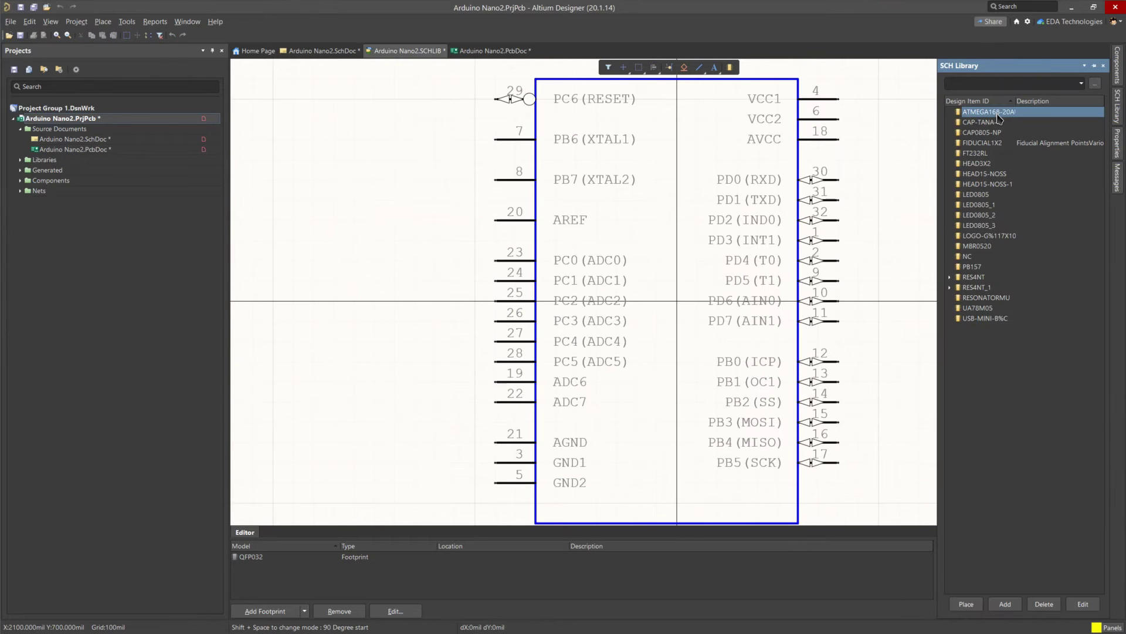
pyautogui.click(999, 120)
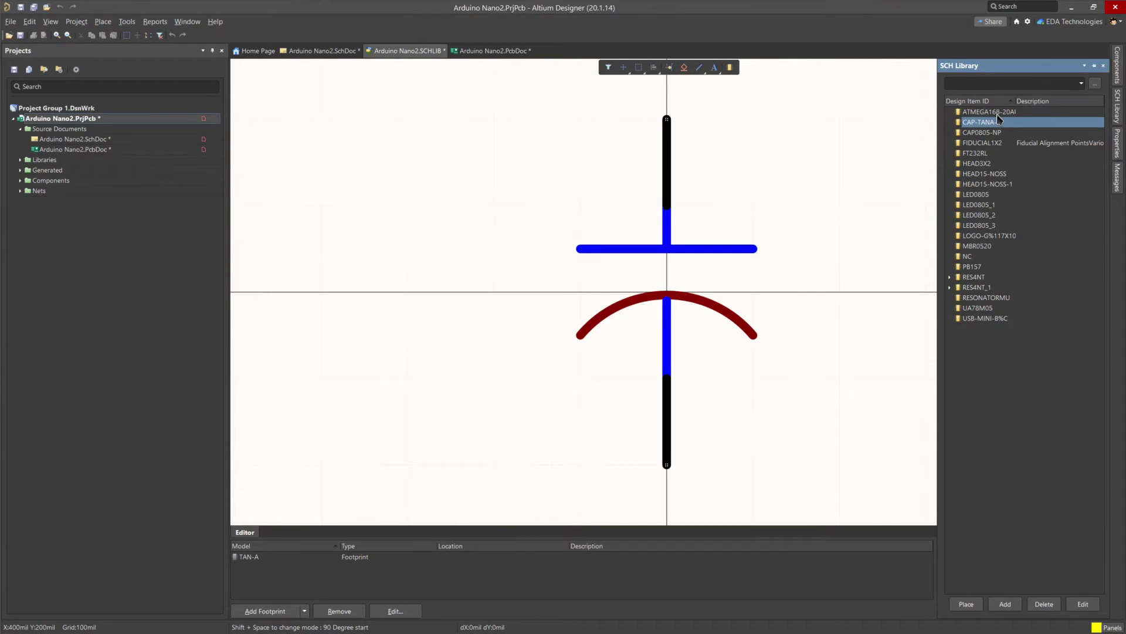
pyautogui.press('Down')
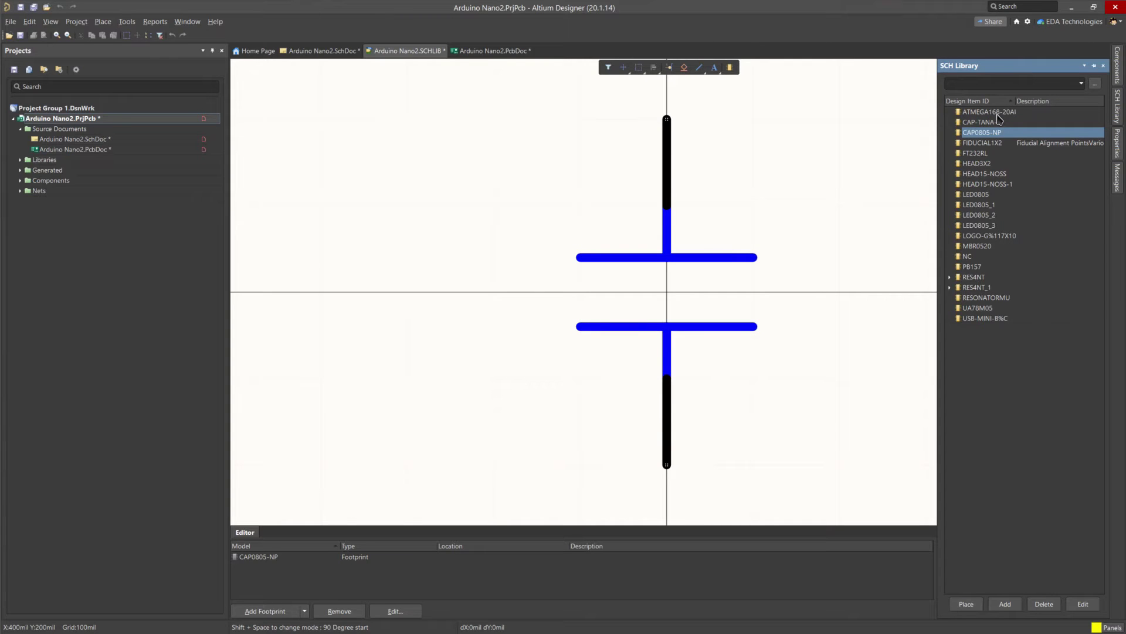
pyautogui.press('Down')
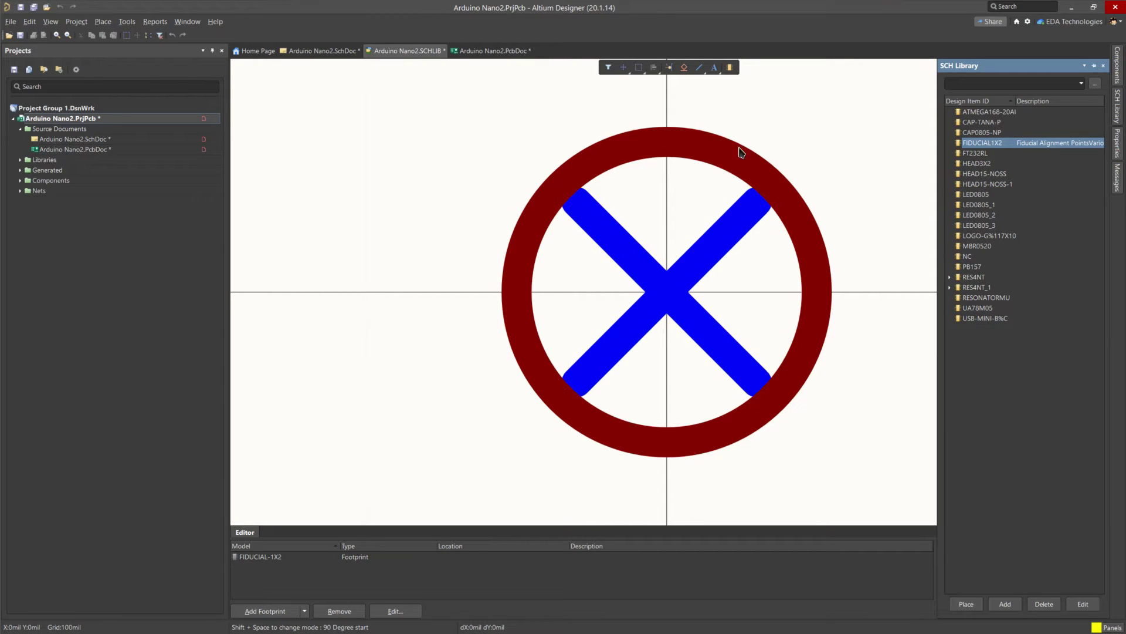
# Step: Recolour the fiducial's circle and all similar circles to a blue border
pyautogui.click(681, 147)
pyautogui.rightClick(684, 149)
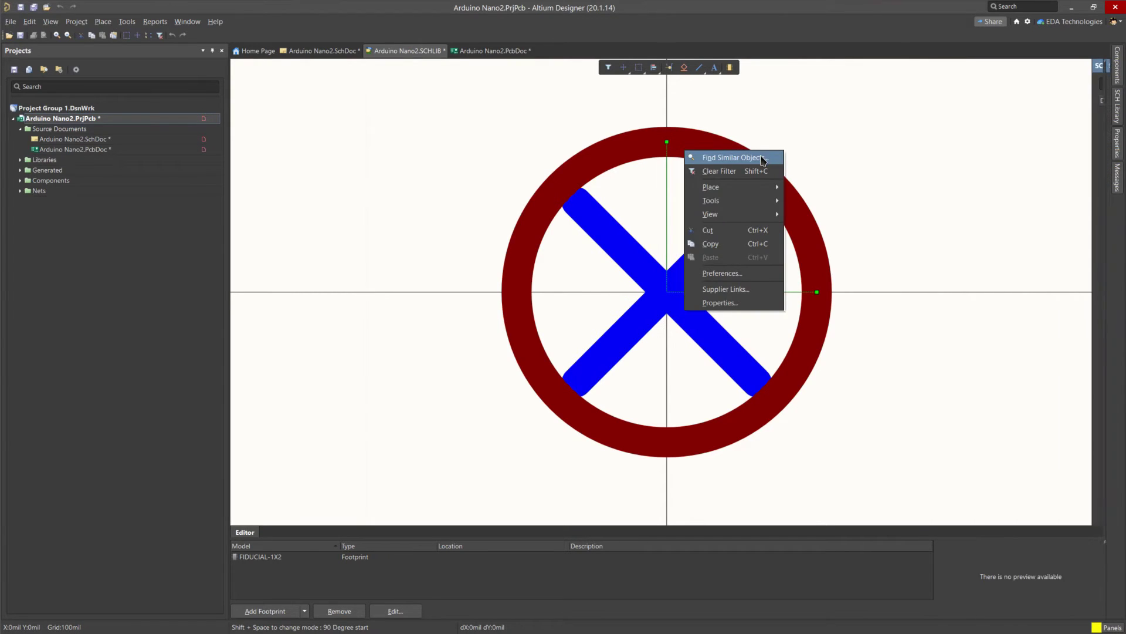
pyautogui.click(728, 158)
pyautogui.click(670, 477)
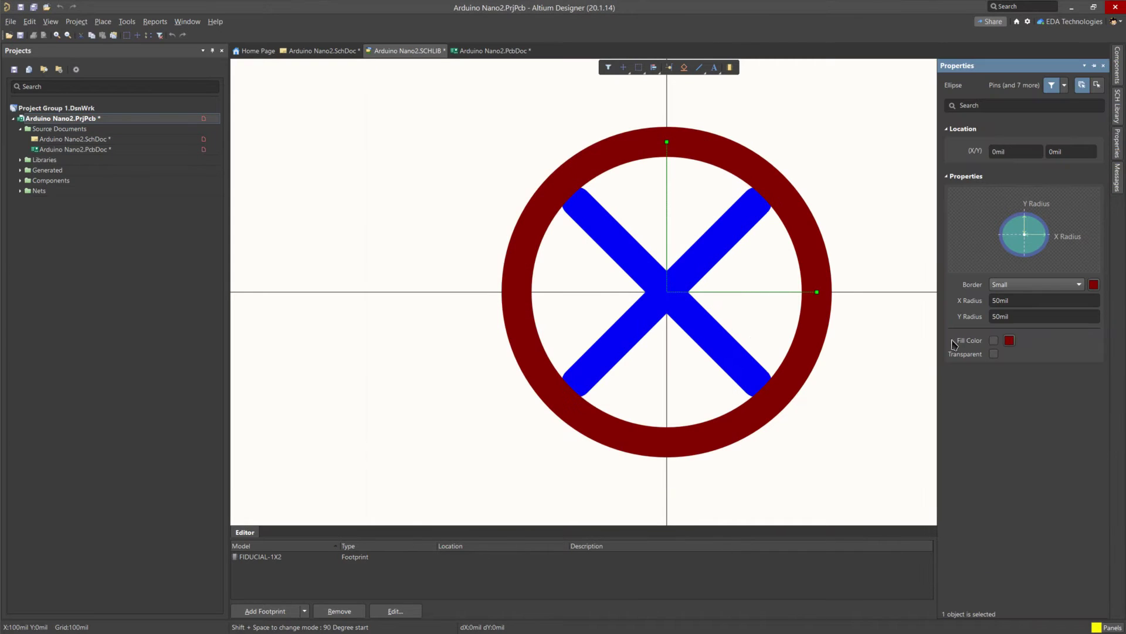
pyautogui.click(1092, 284)
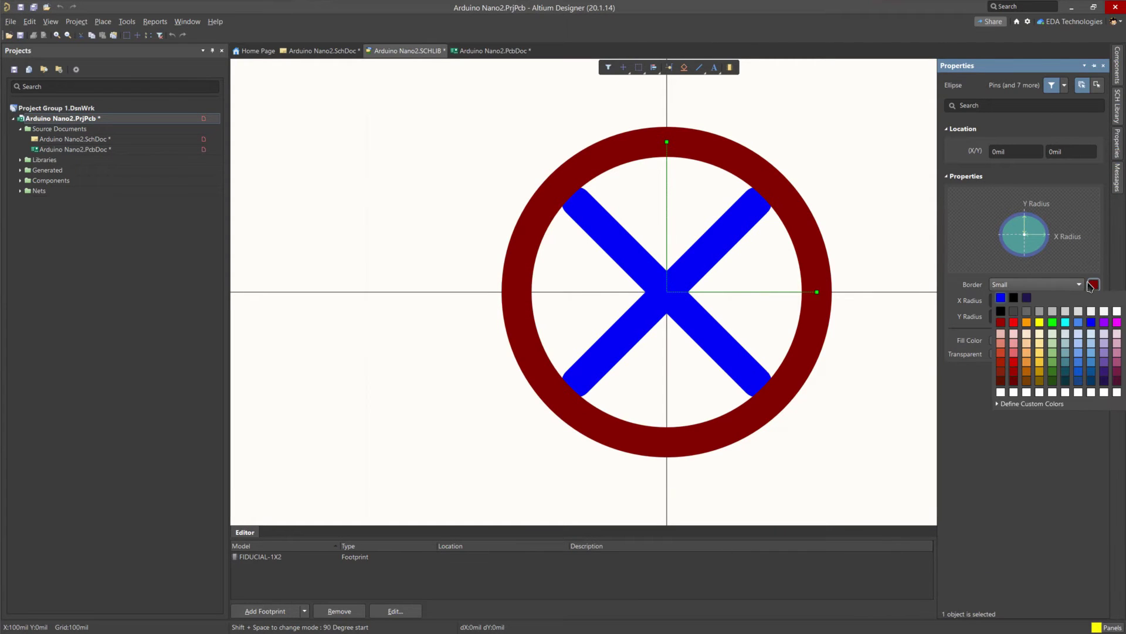
pyautogui.click(1091, 322)
pyautogui.click(914, 334)
# Step: In the CAP-TANA-P symbol, make the curved plate arc and matching arcs blue
pyautogui.click(1117, 106)
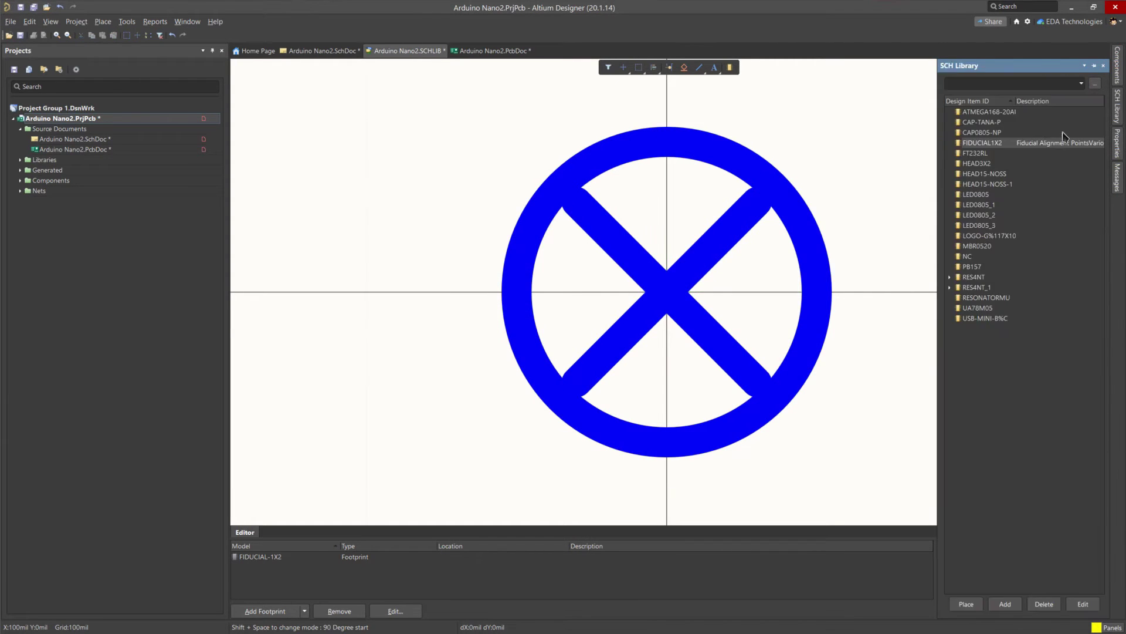
pyautogui.click(998, 122)
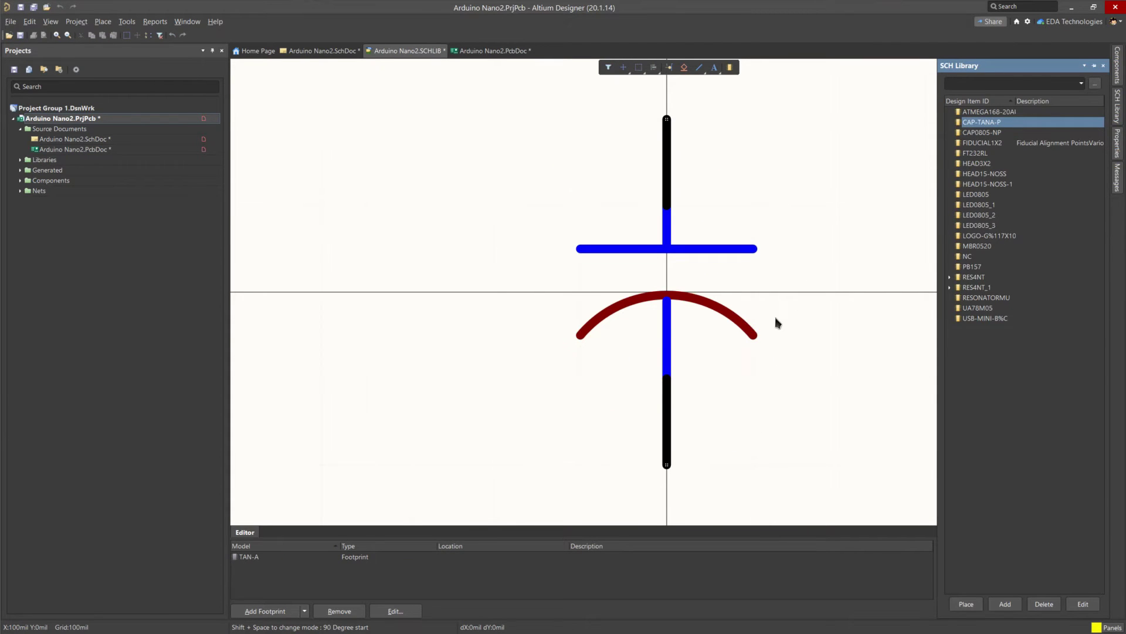
pyautogui.rightClick(751, 332)
pyautogui.press('Escape')
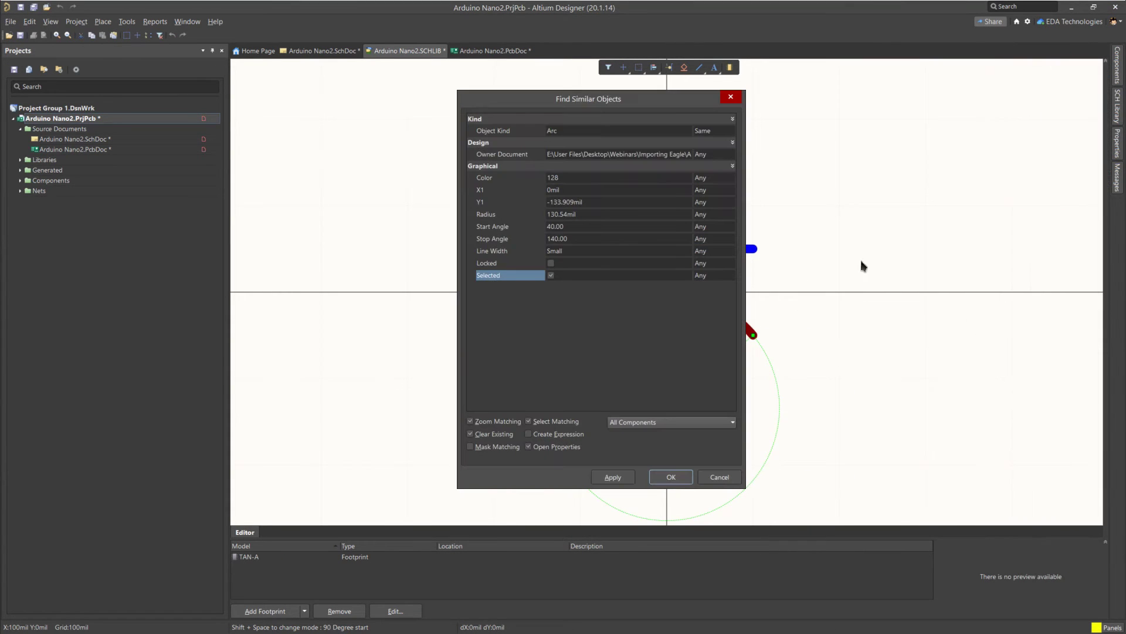
pyautogui.click(669, 473)
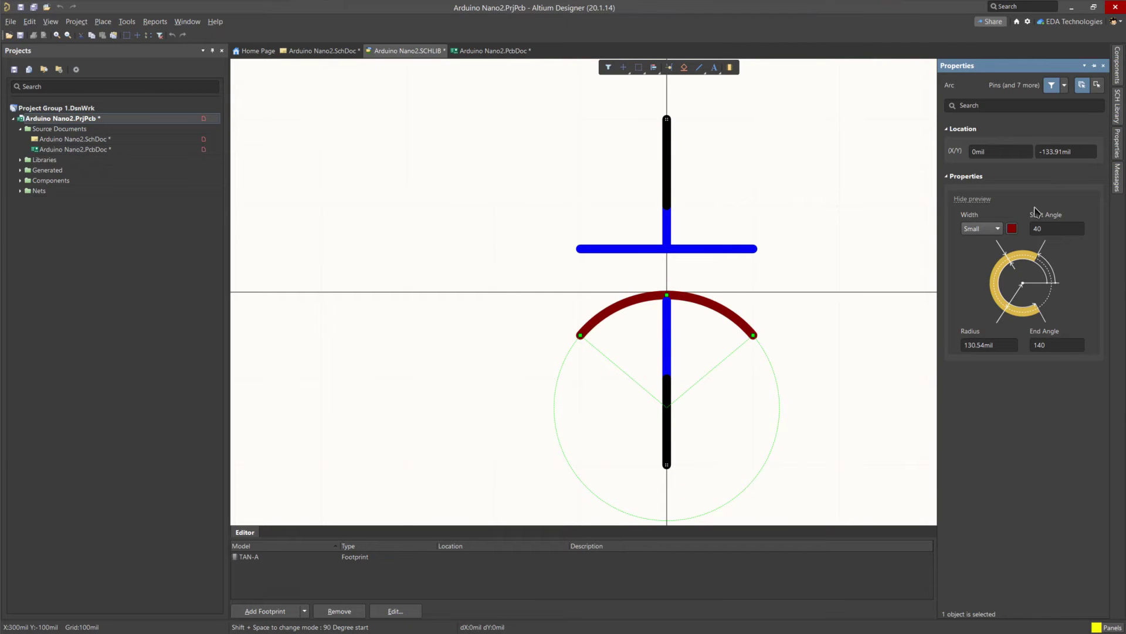
pyautogui.click(1012, 228)
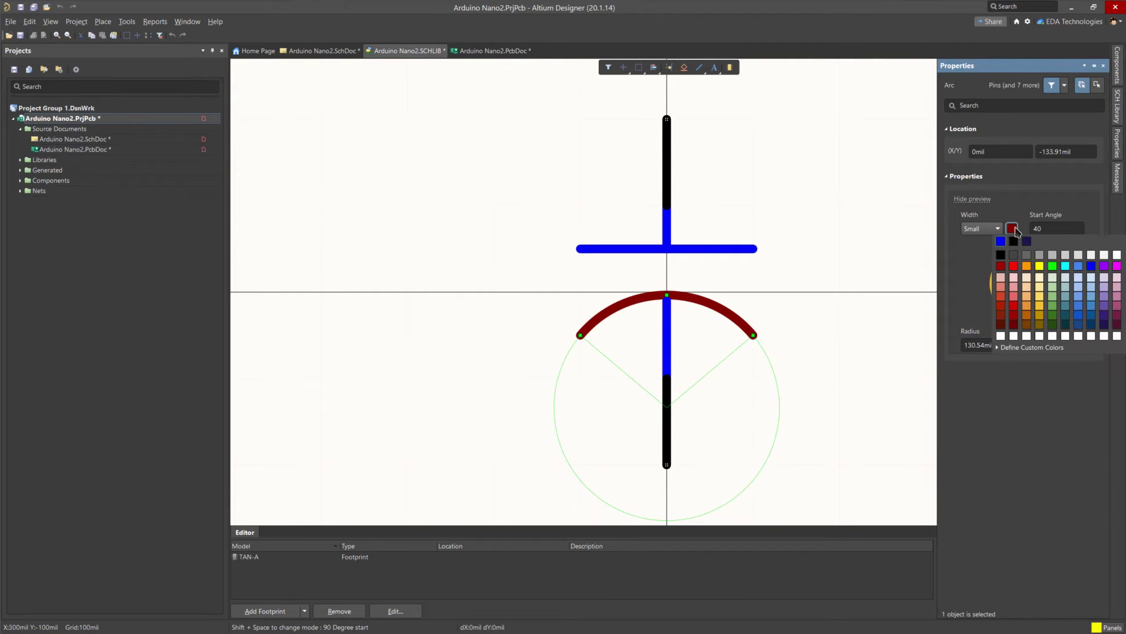
pyautogui.click(1091, 266)
pyautogui.click(1118, 118)
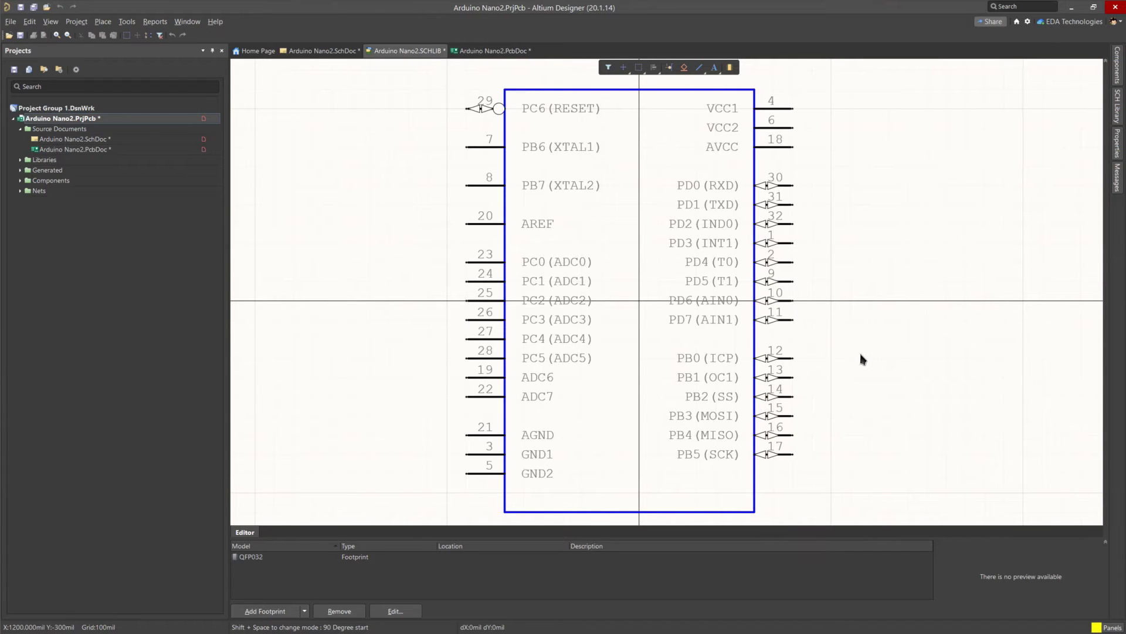
# Step: Copy the ATMEGA168-20AU part number from the component's Comment field in Properties
pyautogui.keyDown('ctrl'); pyautogui.scroll(1, 913, 202); pyautogui.keyUp('ctrl')
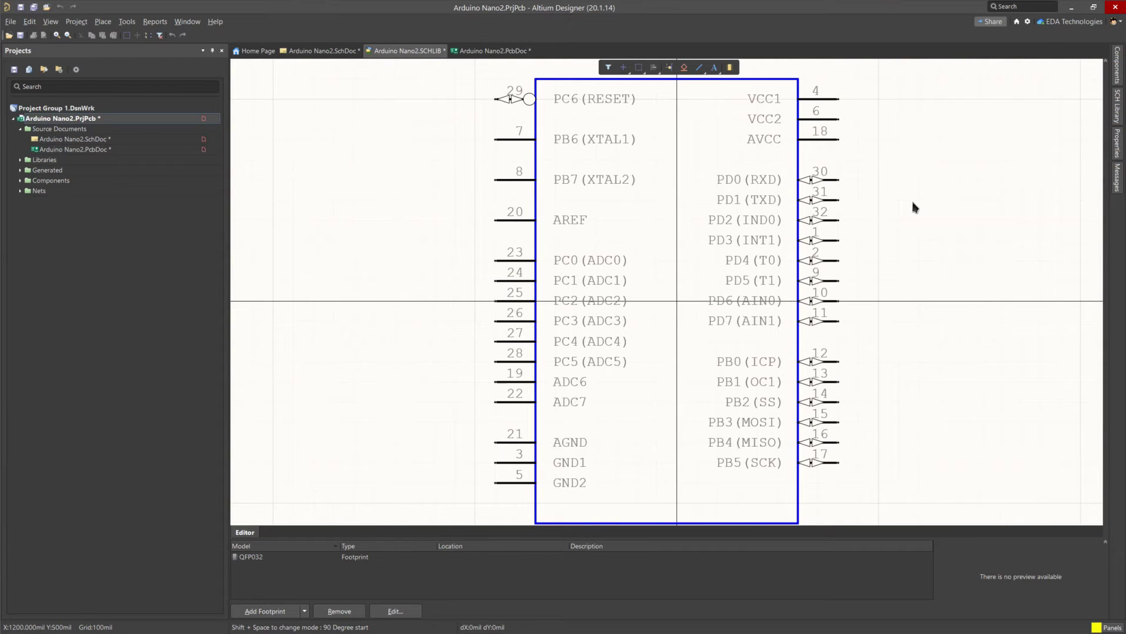
pyautogui.click(1118, 118)
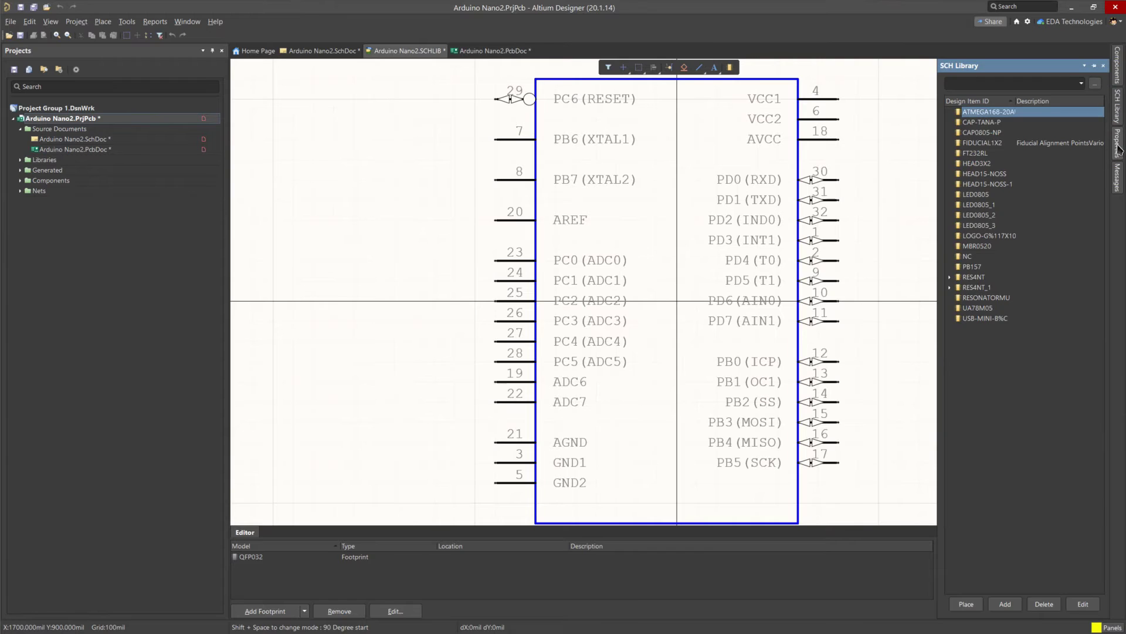
pyautogui.click(1119, 147)
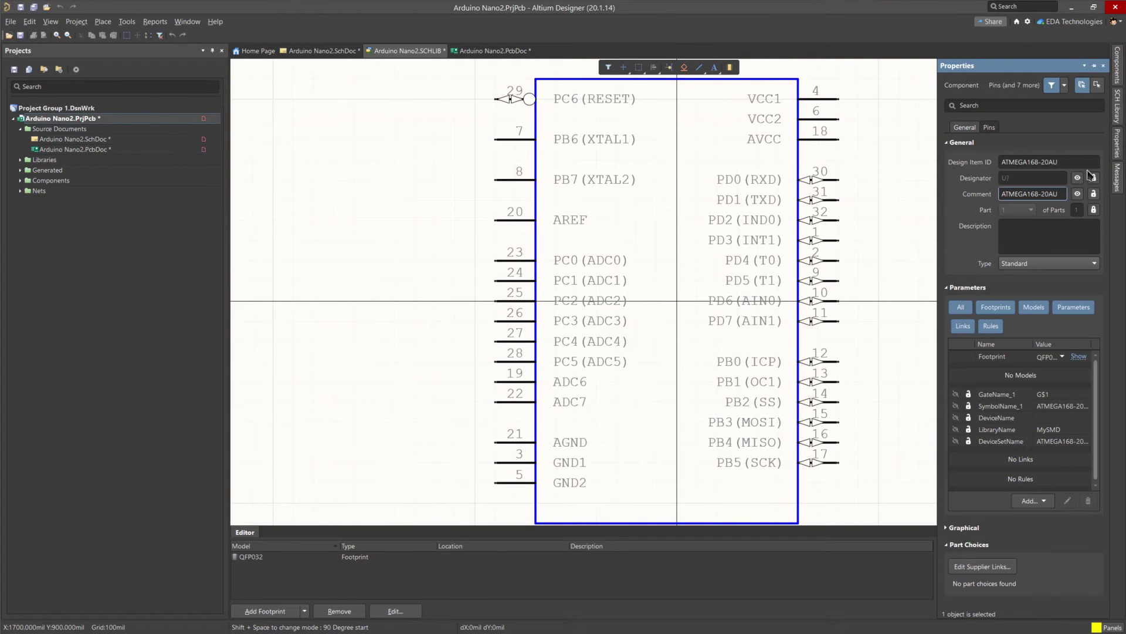
pyautogui.doubleClick(1056, 194)
pyautogui.rightClick(1058, 198)
pyautogui.click(1024, 217)
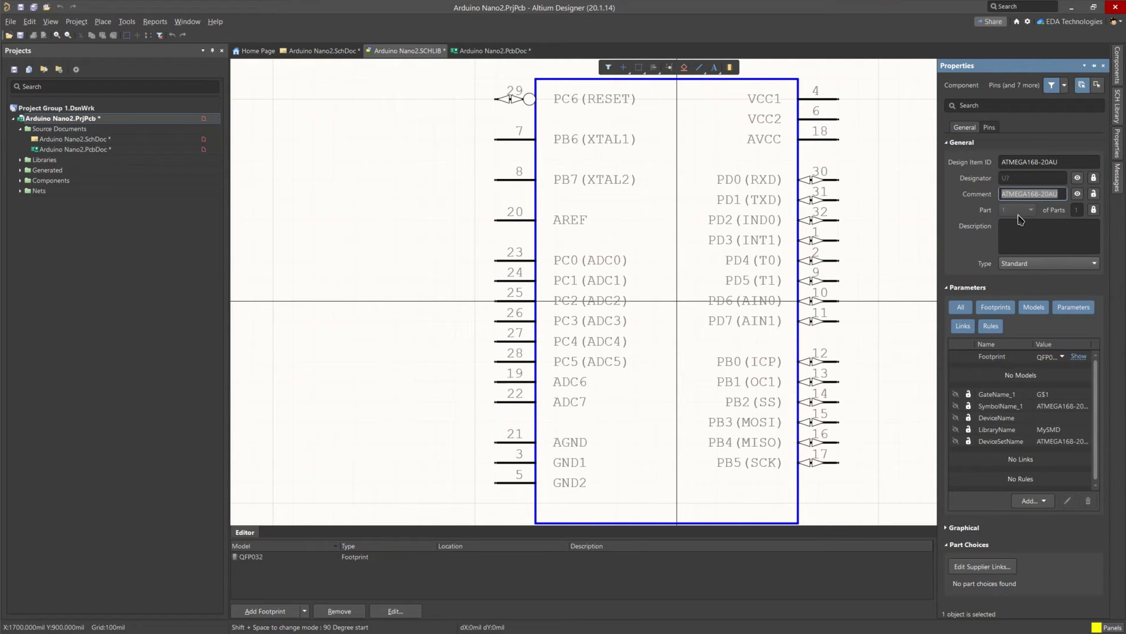
pyautogui.click(1111, 628)
# Step: Search parts for ATMEGA168-20AU and add the first result's Digi-Key supplier link and parameters
pyautogui.click(1061, 475)
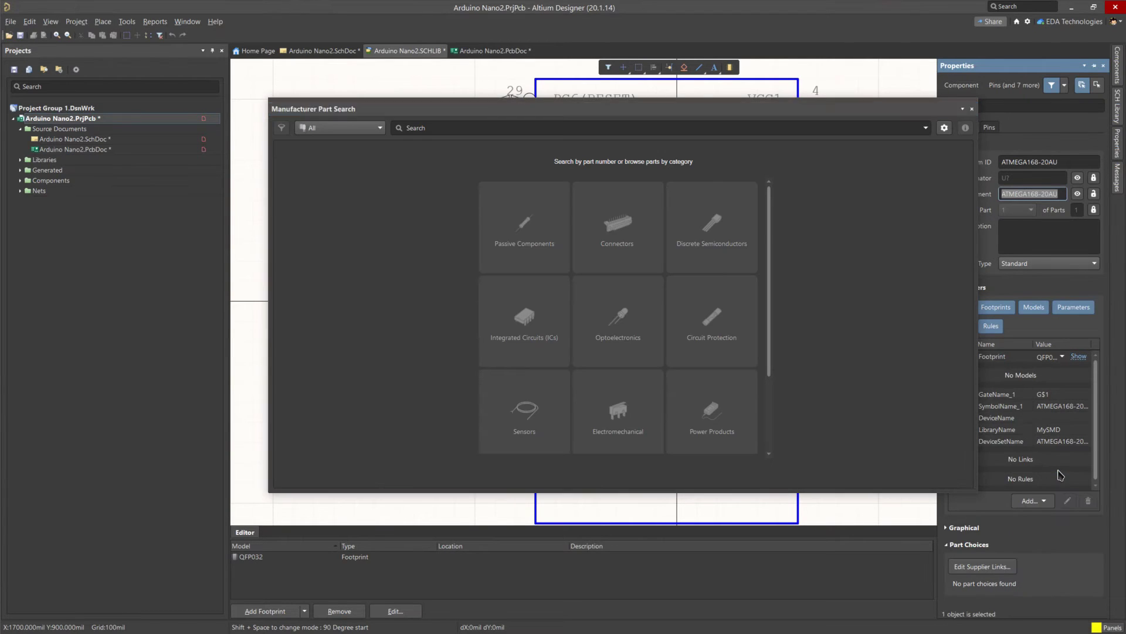
pyautogui.click(421, 128)
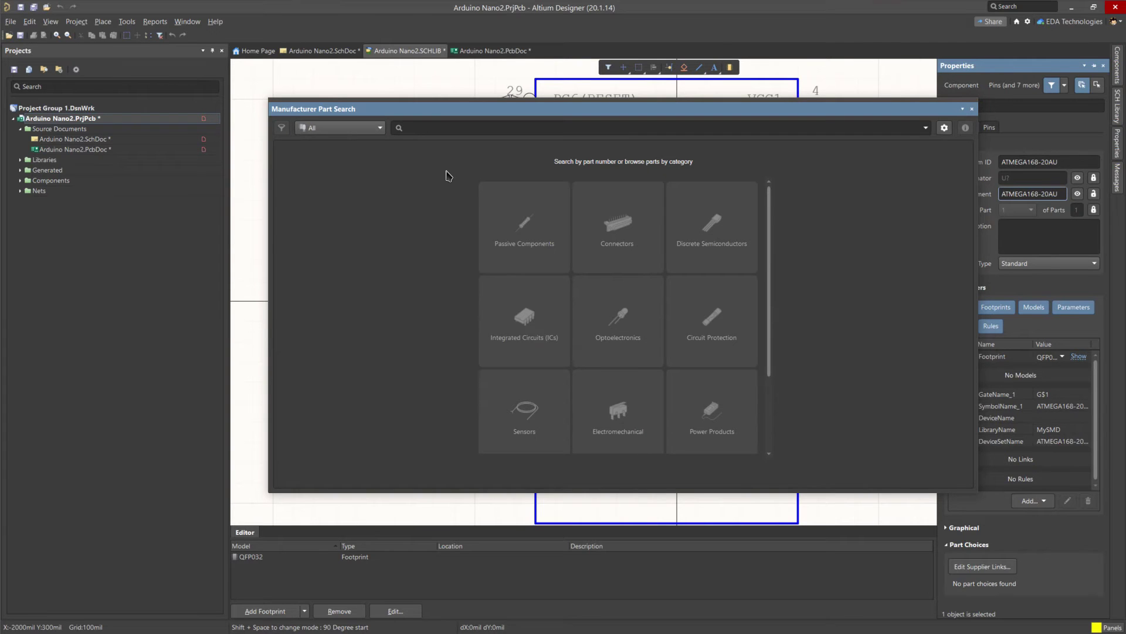
pyautogui.hotkey('ctrl', 'v')
pyautogui.press('Return')
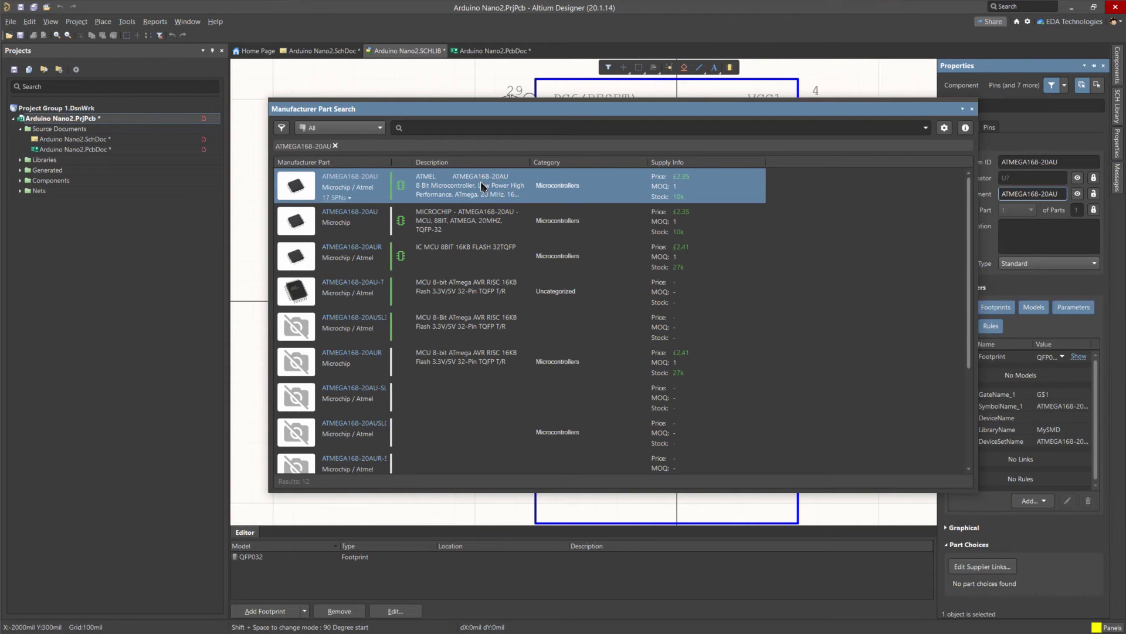
pyautogui.click(335, 198)
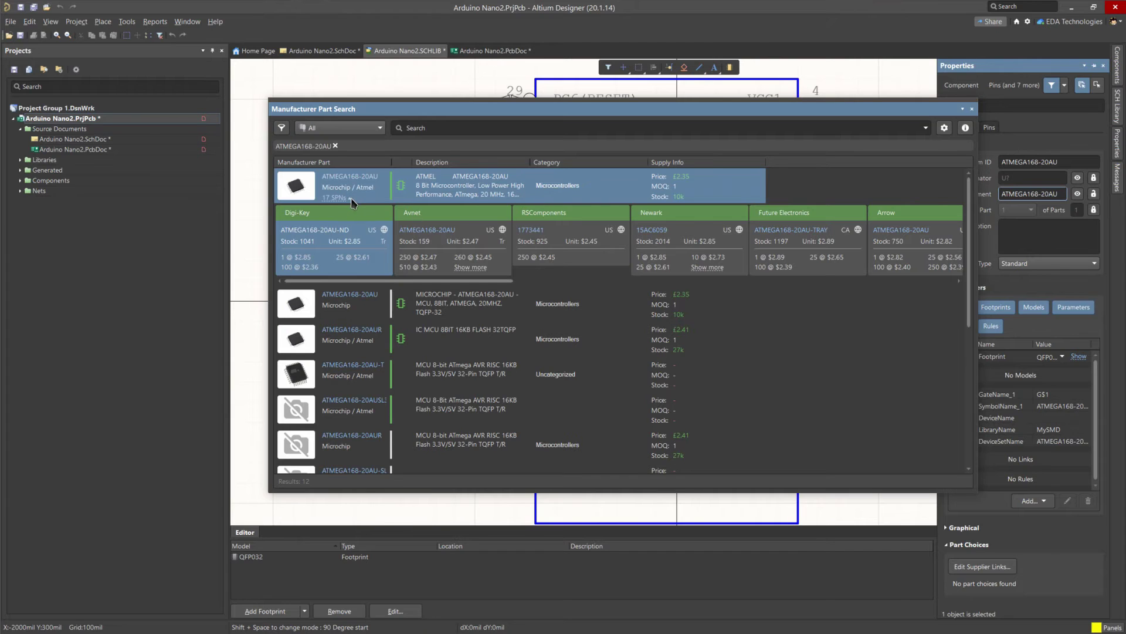
pyautogui.rightClick(339, 250)
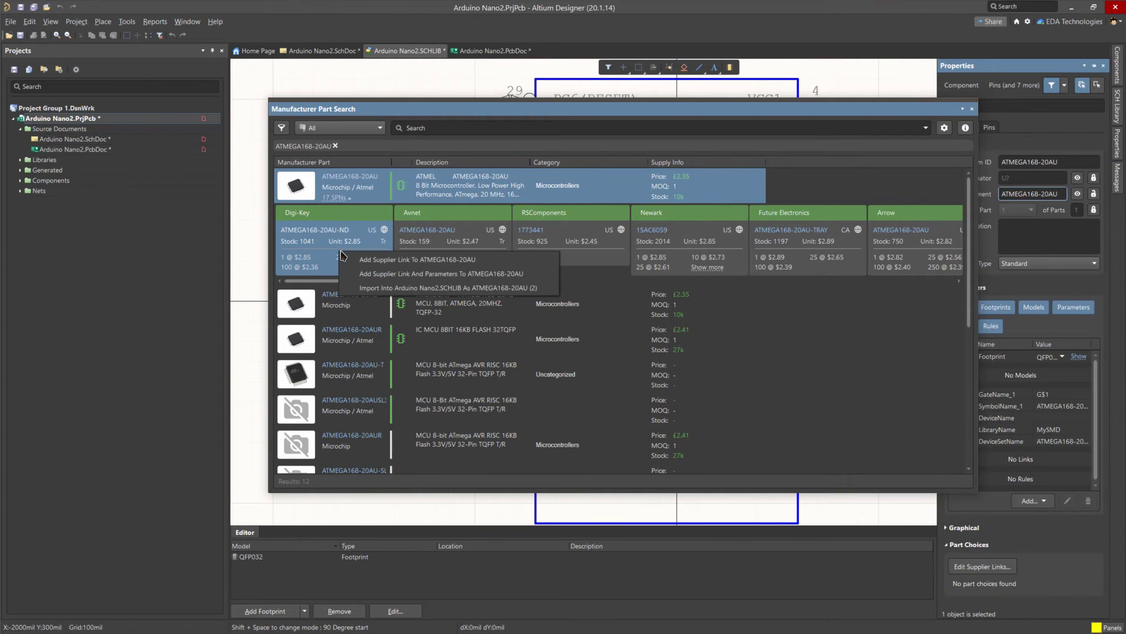
pyautogui.click(380, 274)
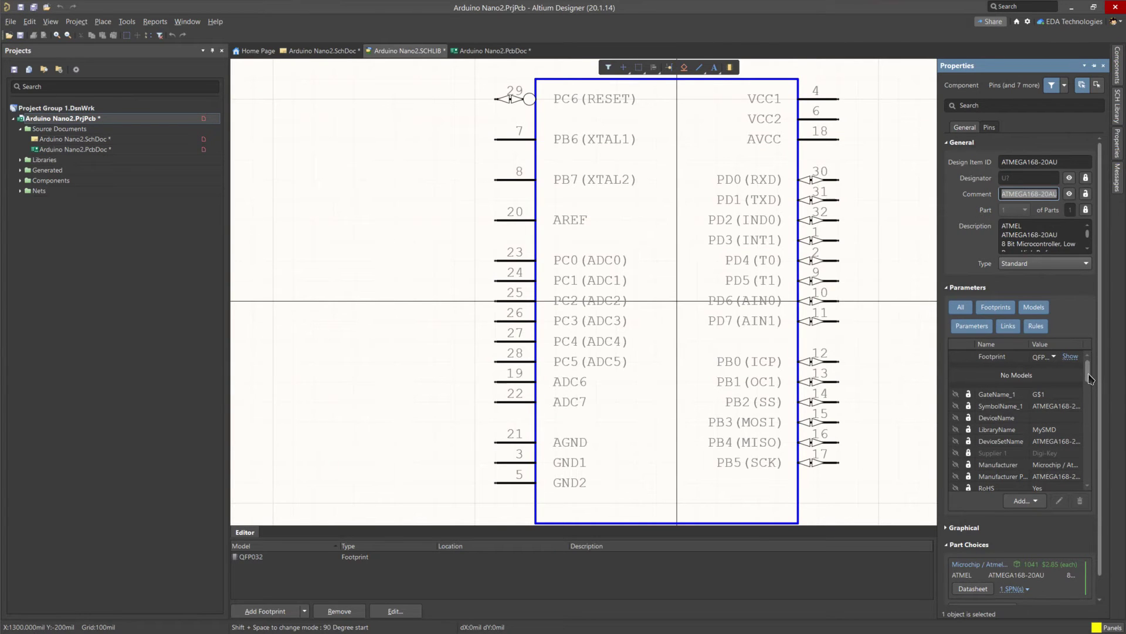
# Step: Close the Manufacturer Part Search panel and Save As Arduino Nano2.SCHLIB
pyautogui.moveTo(1090, 379); pyautogui.dragTo(1092, 470)
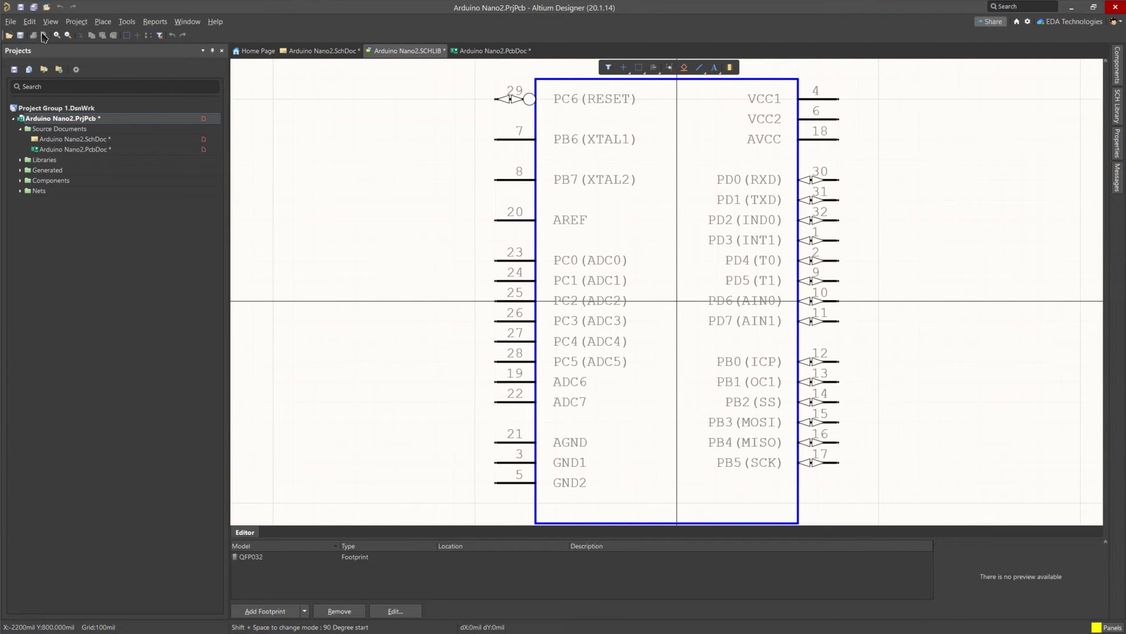
pyautogui.click(11, 21)
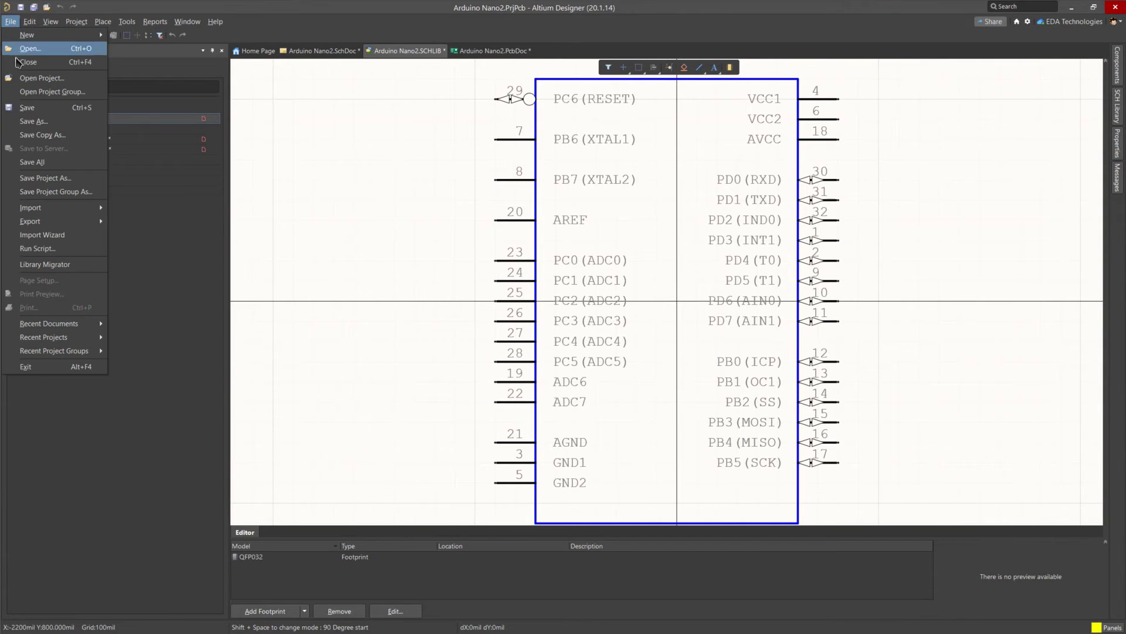
pyautogui.click(35, 121)
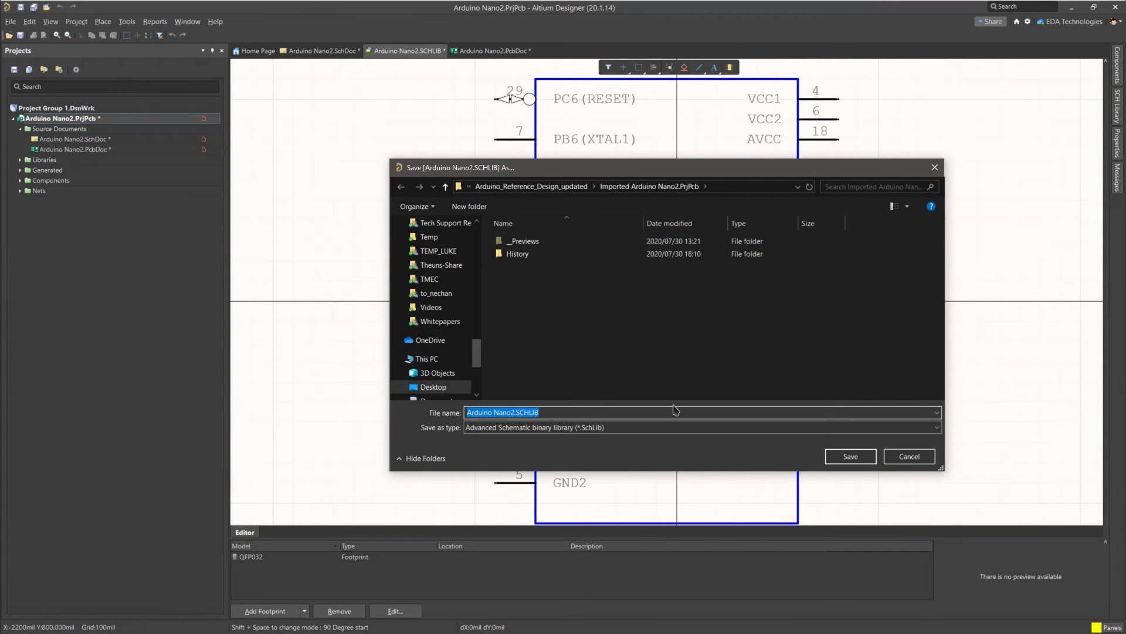
# Step: Confirm saving Arduino Nano2.SCHLIB and push ATMEGA168-20AU changes to the schematic sheet
pyautogui.click(851, 457)
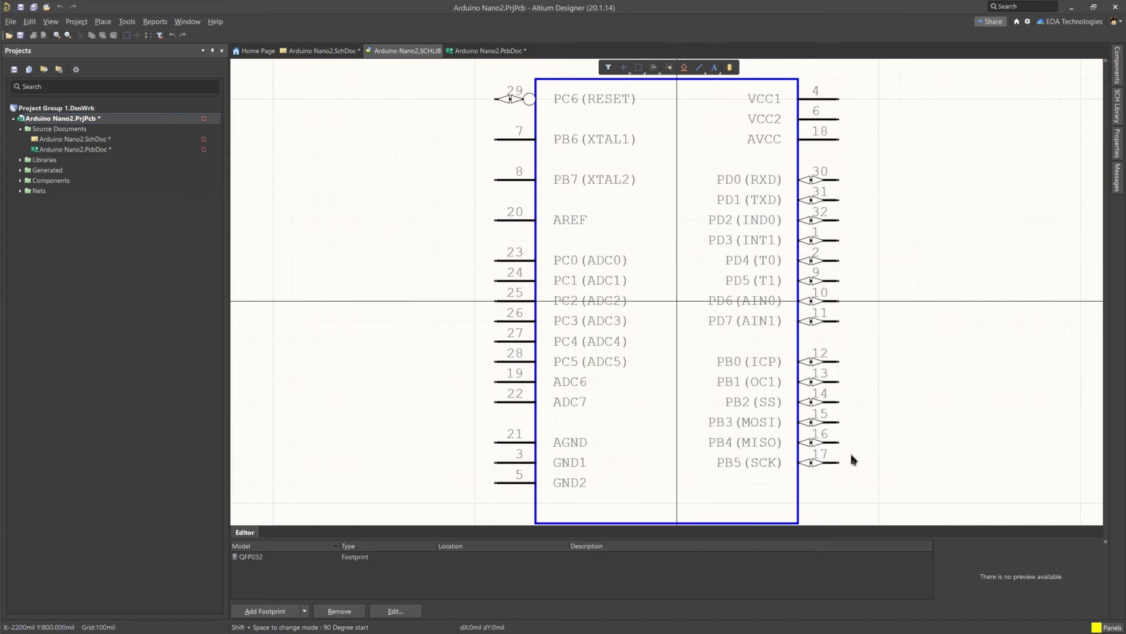
pyautogui.click(1117, 109)
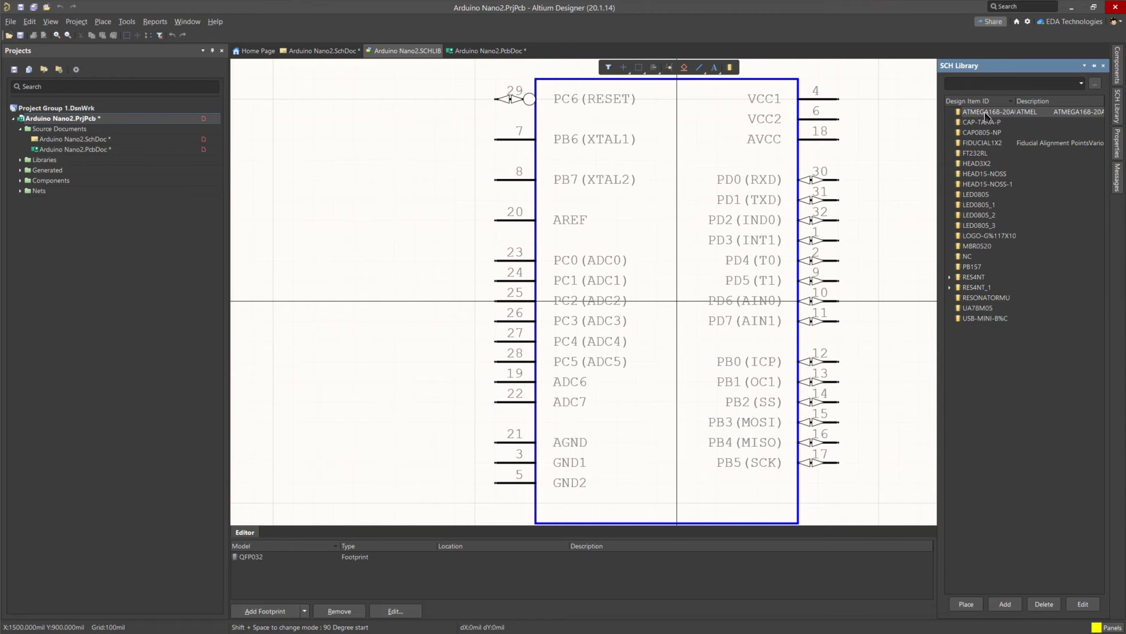
pyautogui.rightClick(987, 116)
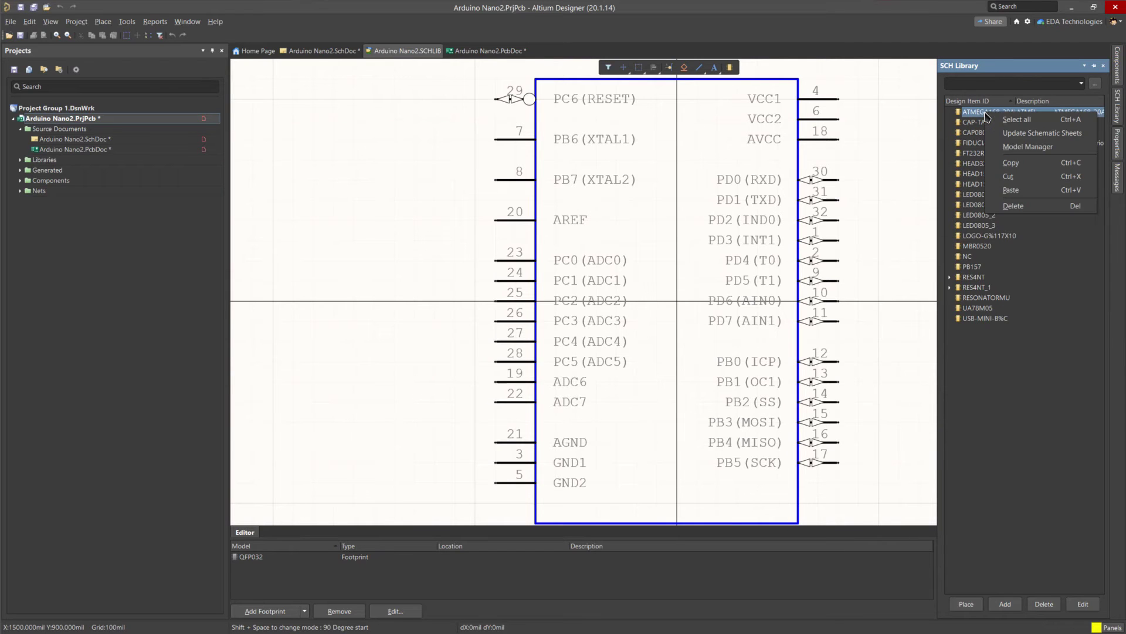
pyautogui.click(1035, 135)
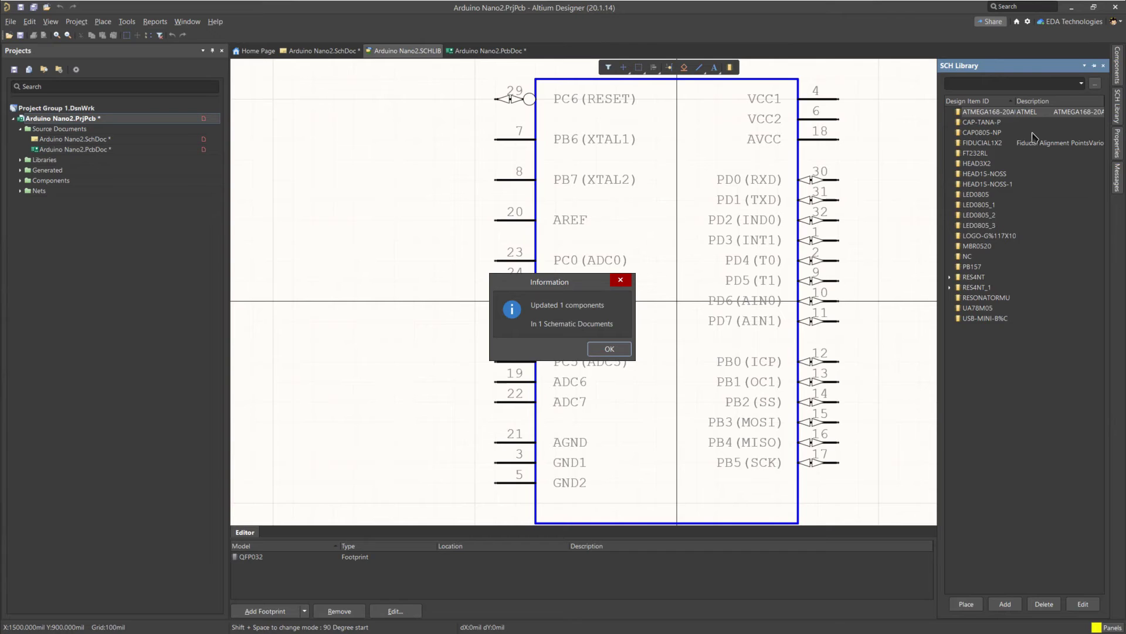
pyautogui.click(610, 348)
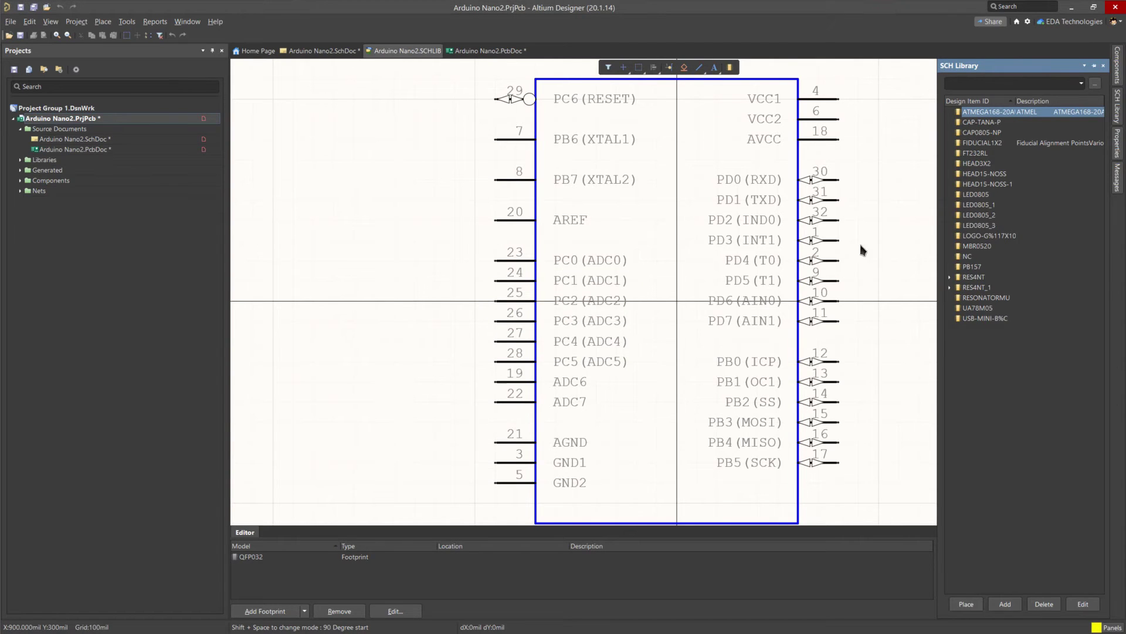
# Step: Update the schematic sheets from the CAP-TANA-P and CAP0805-NP capacitor symbols
pyautogui.click(975, 123)
pyautogui.rightClick(977, 124)
pyautogui.click(1031, 143)
pyautogui.click(613, 348)
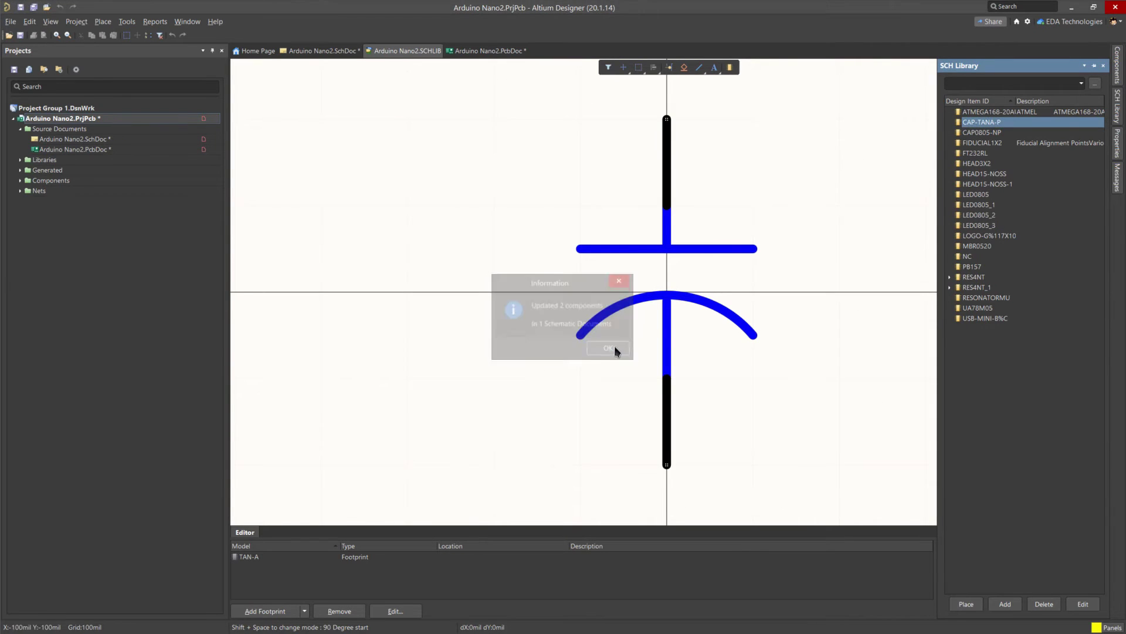
pyautogui.click(978, 132)
pyautogui.rightClick(978, 133)
pyautogui.click(1034, 157)
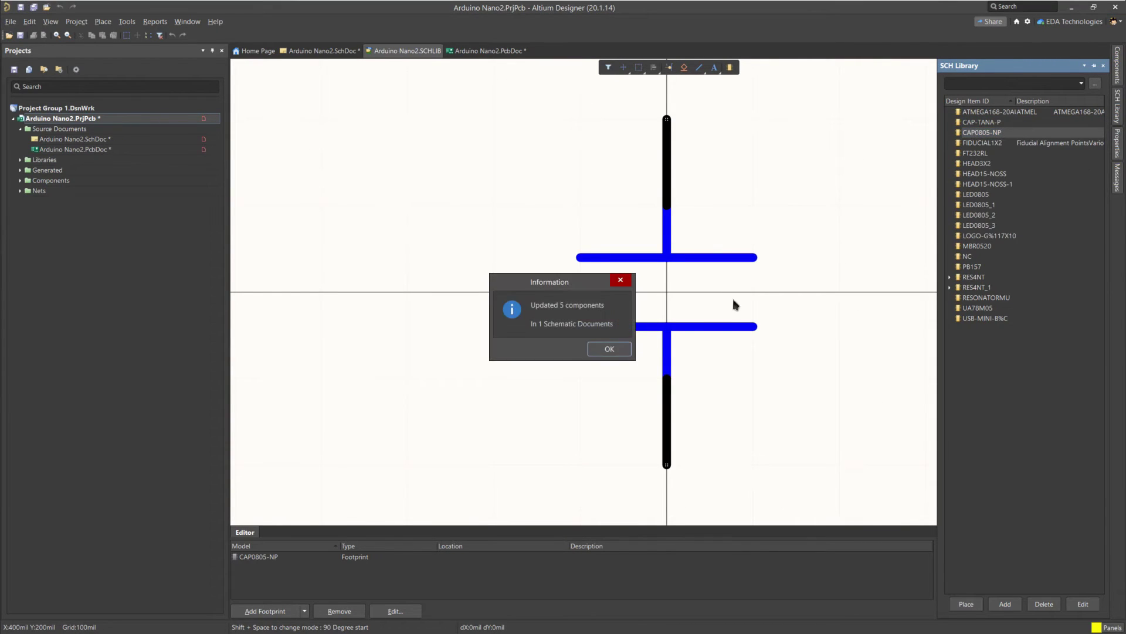
pyautogui.click(614, 349)
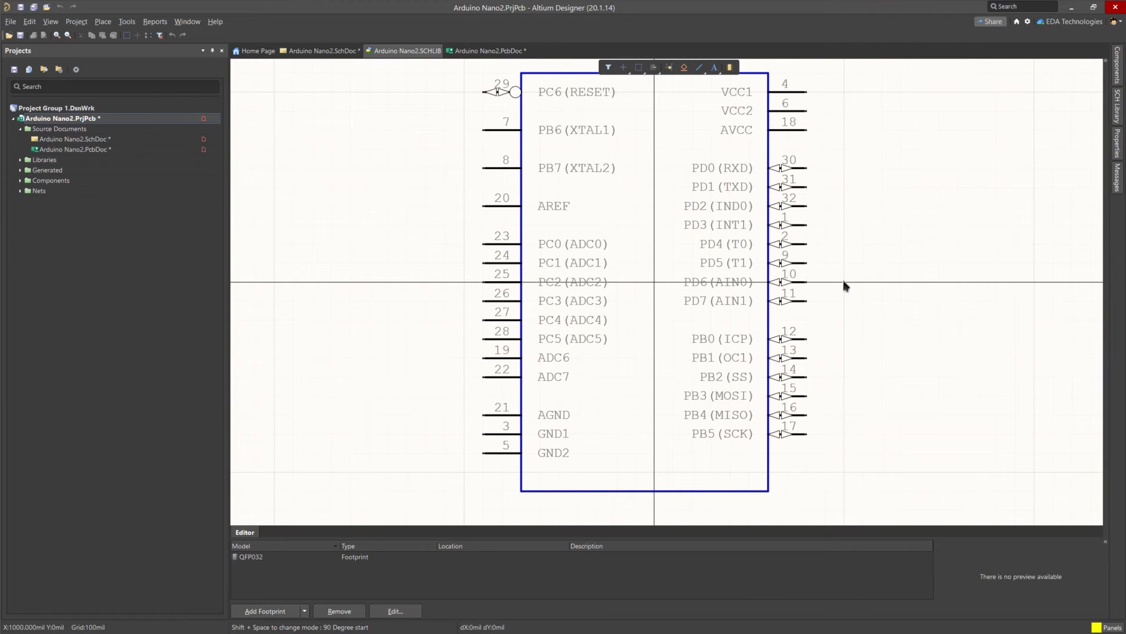
# Step: On the Arduino Nano2 schematic, review U1's parameters for the new Digi-Key data
pyautogui.click(321, 51)
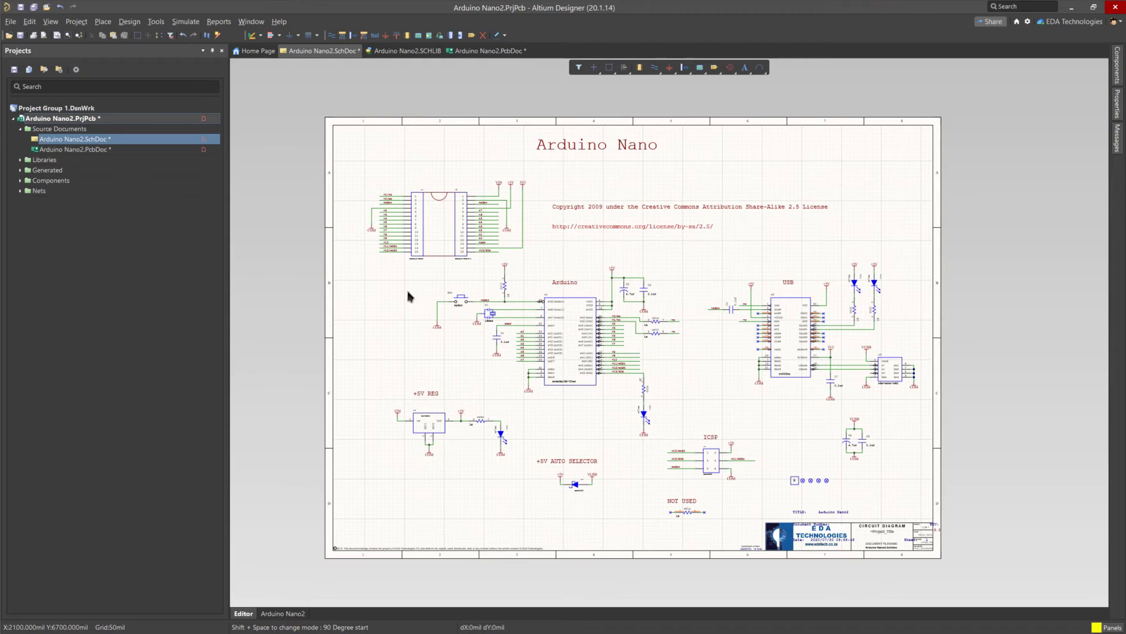
pyautogui.click(581, 336)
pyautogui.doubleClick(581, 335)
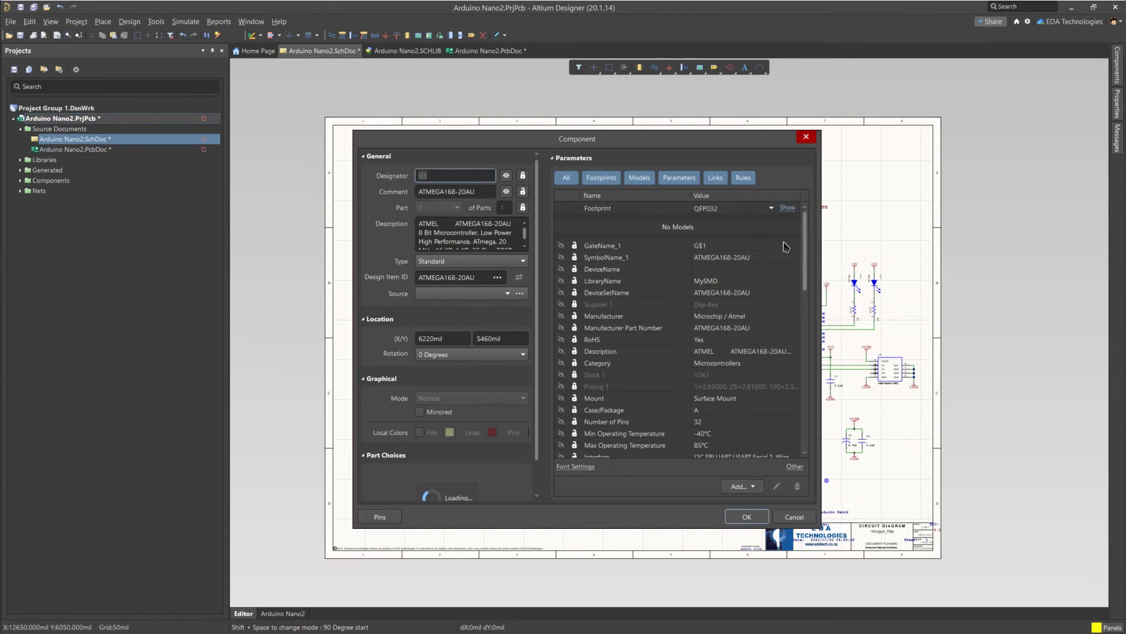
pyautogui.scroll(-1, 807, 289)
pyautogui.scroll(-4, 807, 288)
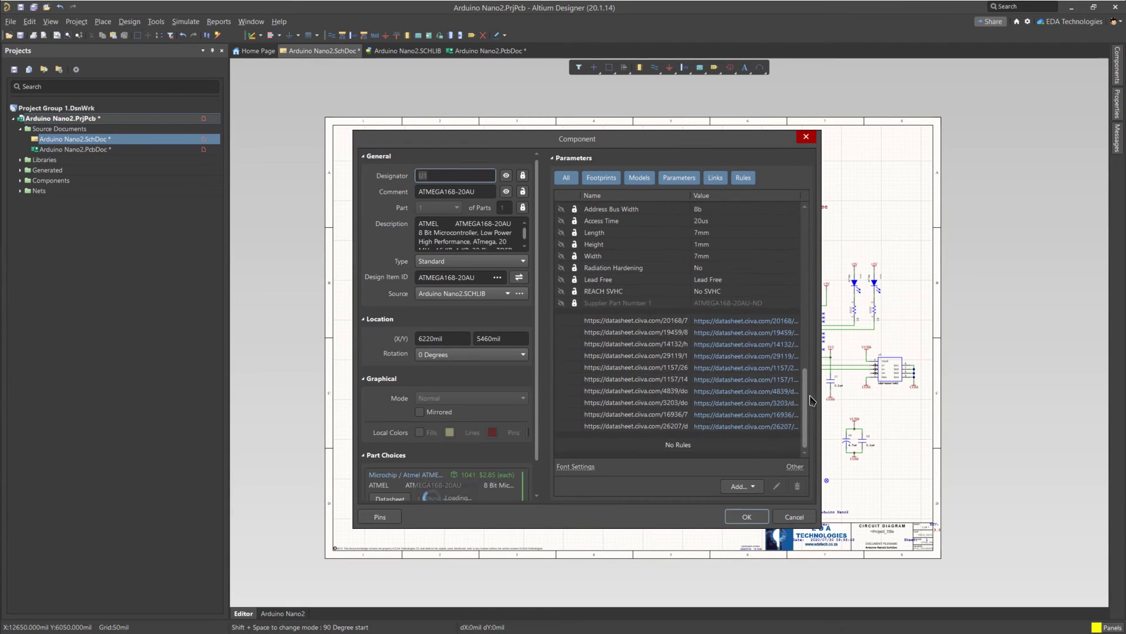
pyautogui.scroll(8, 805, 275)
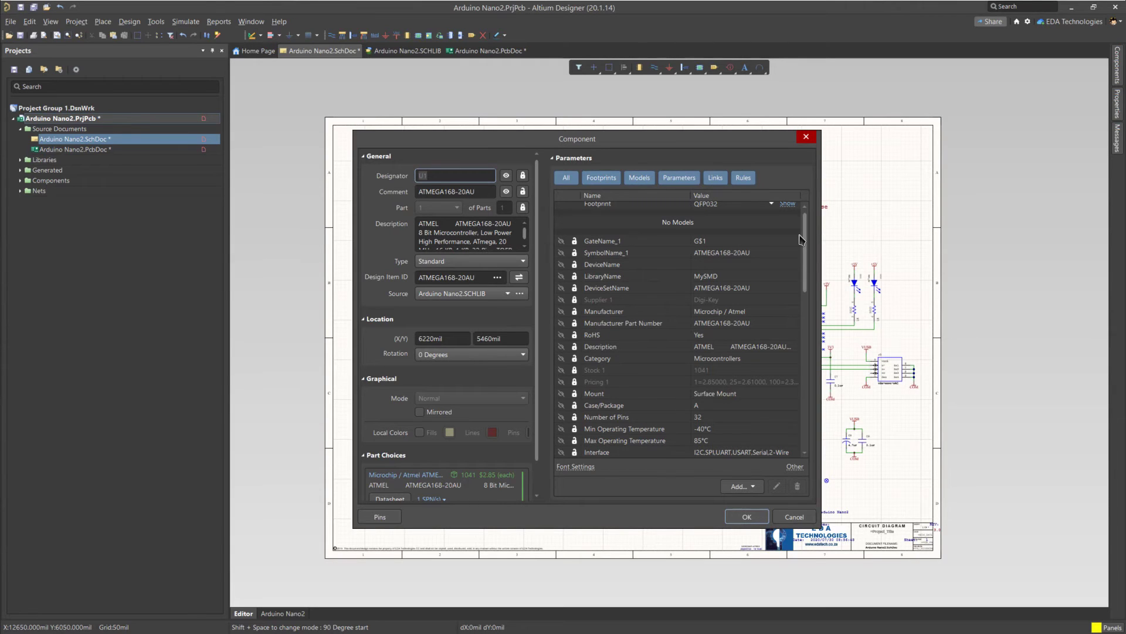
pyautogui.click(738, 518)
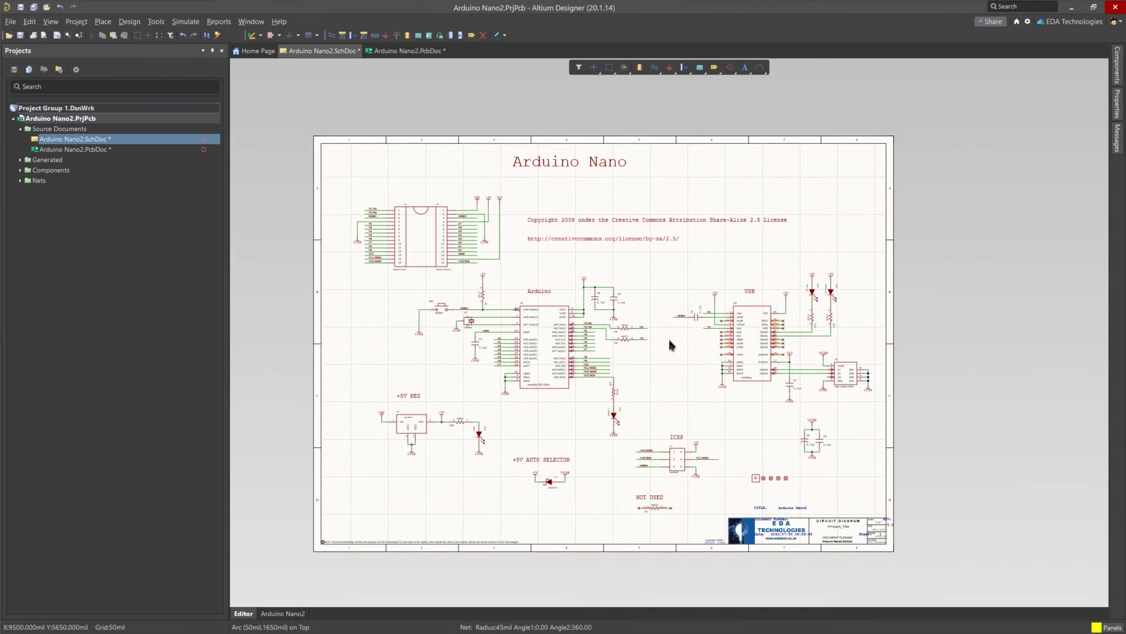
# Step: Switch to the Arduino Nano2 PCB layout and review the LED1 designator text properties
pyautogui.click(400, 52)
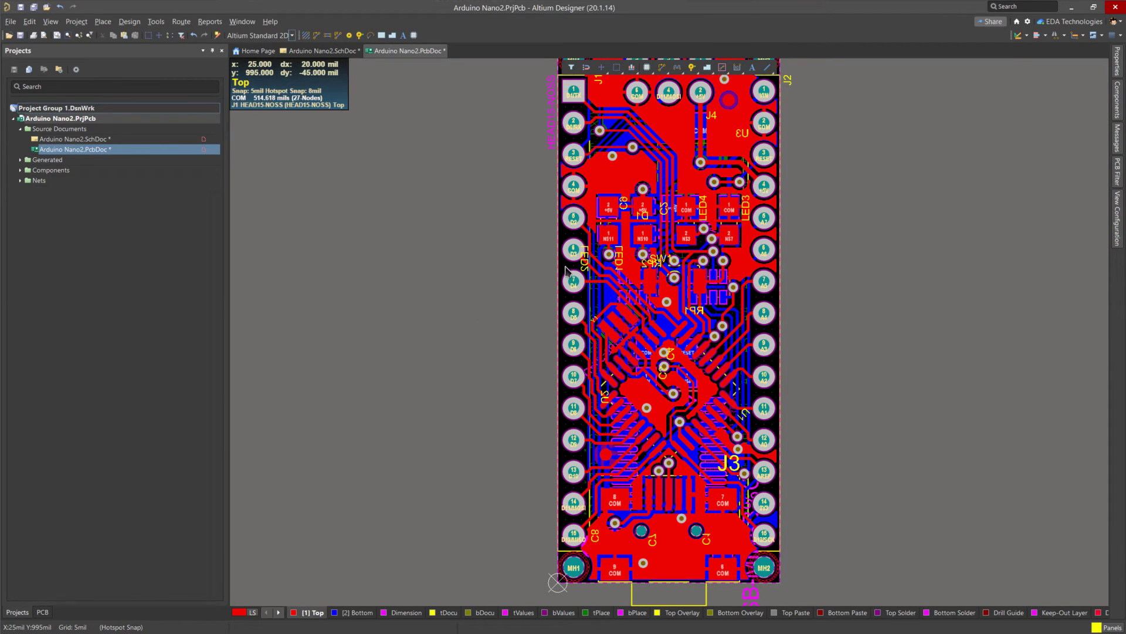
pyautogui.click(623, 261)
pyautogui.click(622, 260)
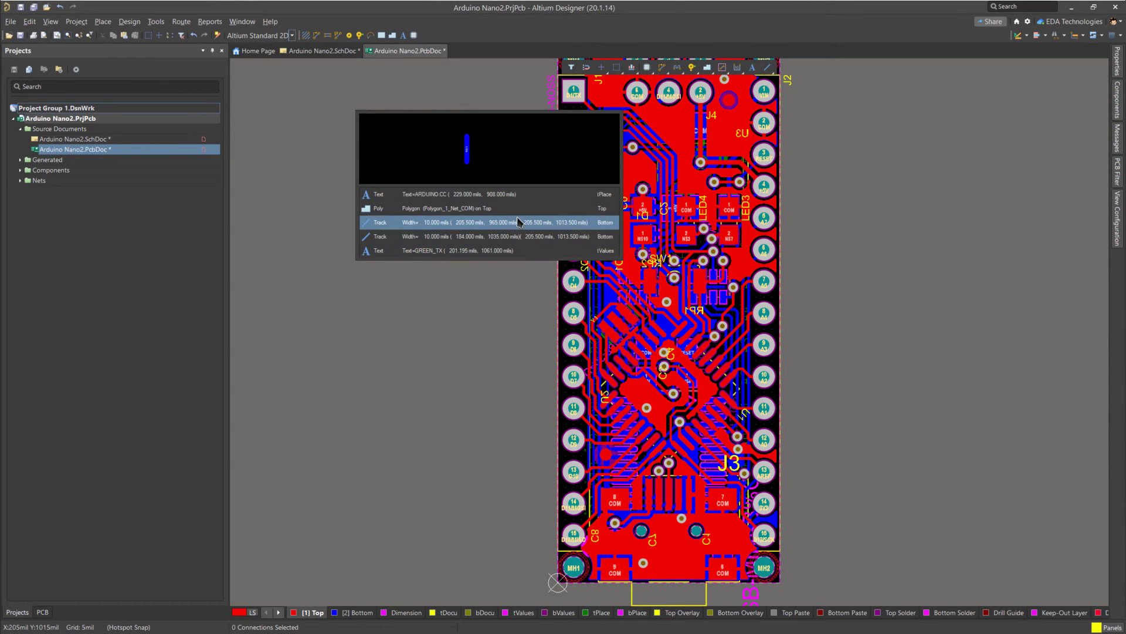
pyautogui.click(472, 320)
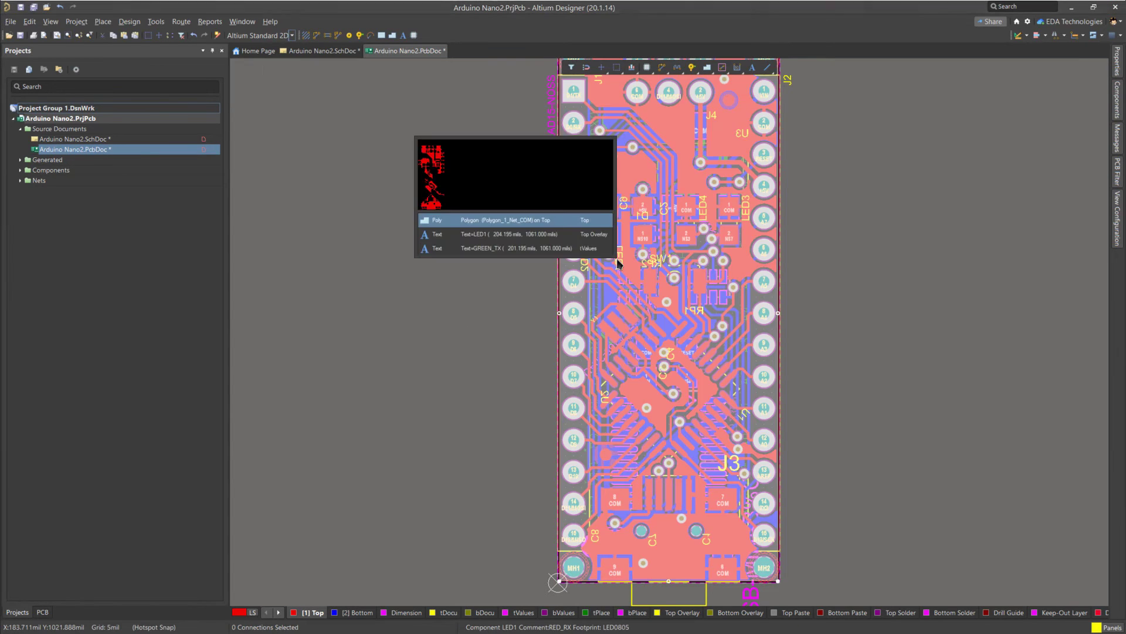
pyautogui.click(542, 235)
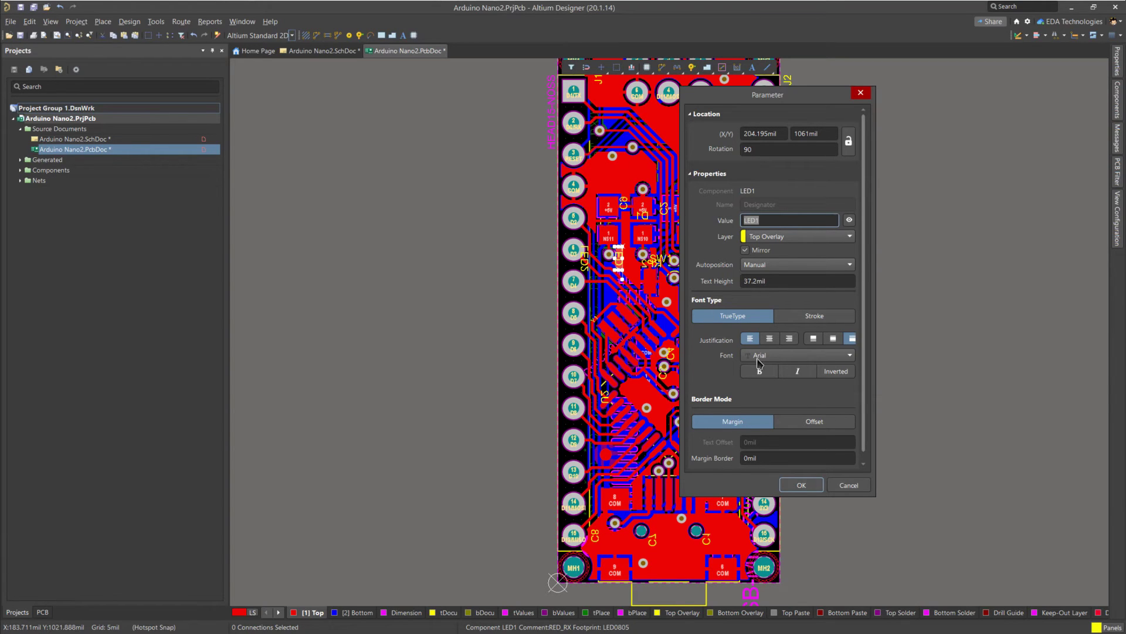
pyautogui.click(801, 484)
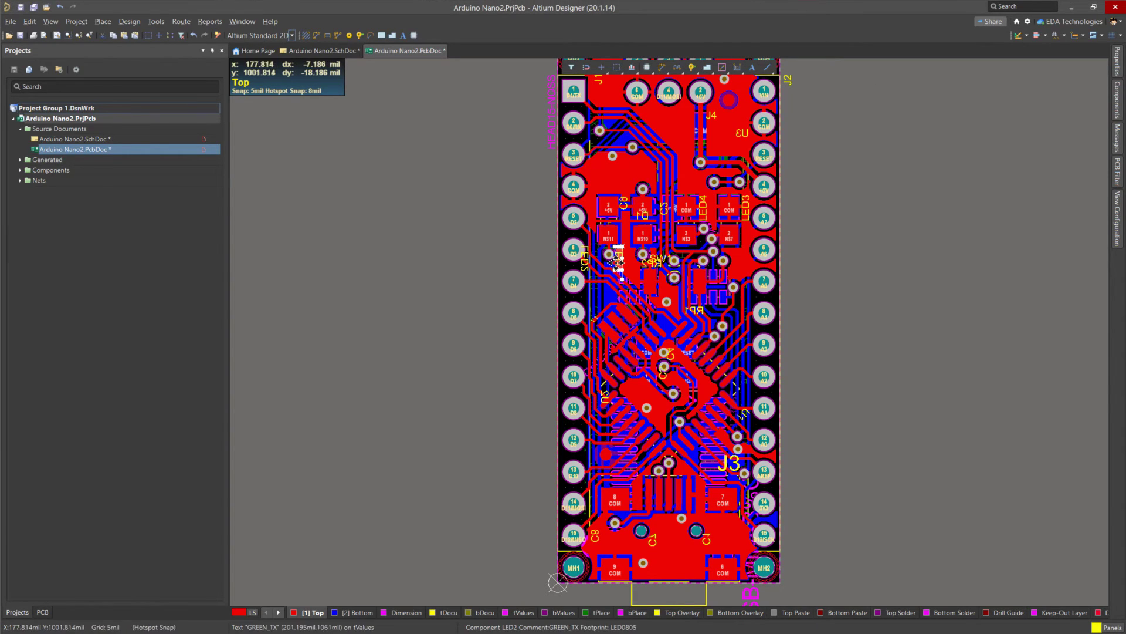
# Step: Select all designators matching LED1's string type, mirror setting and layer
pyautogui.rightClick(619, 262)
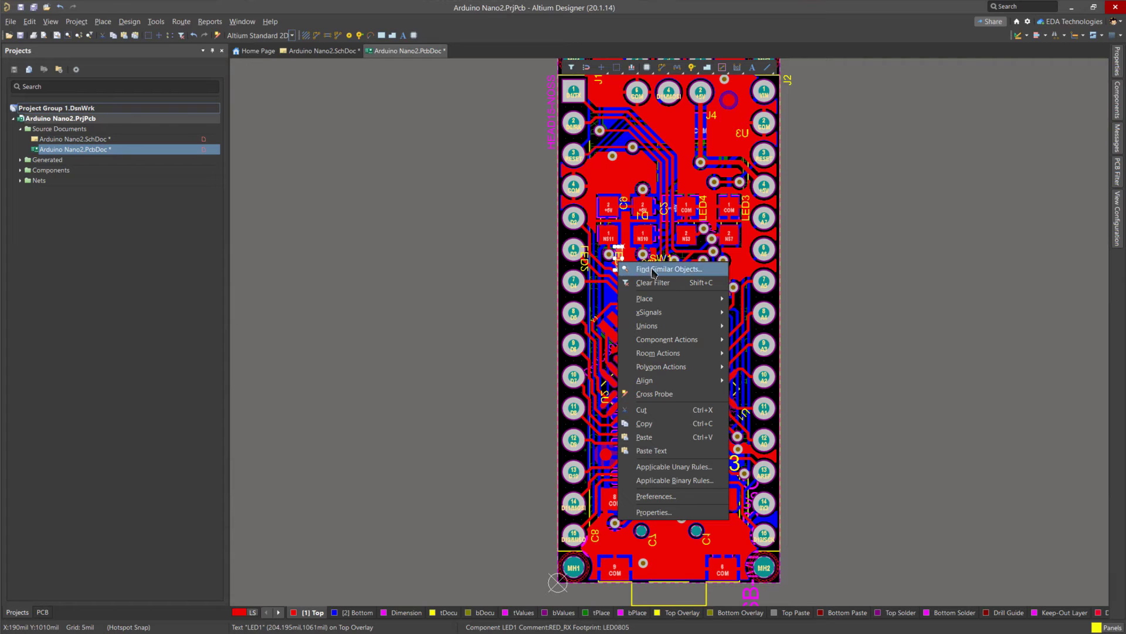
pyautogui.click(685, 273)
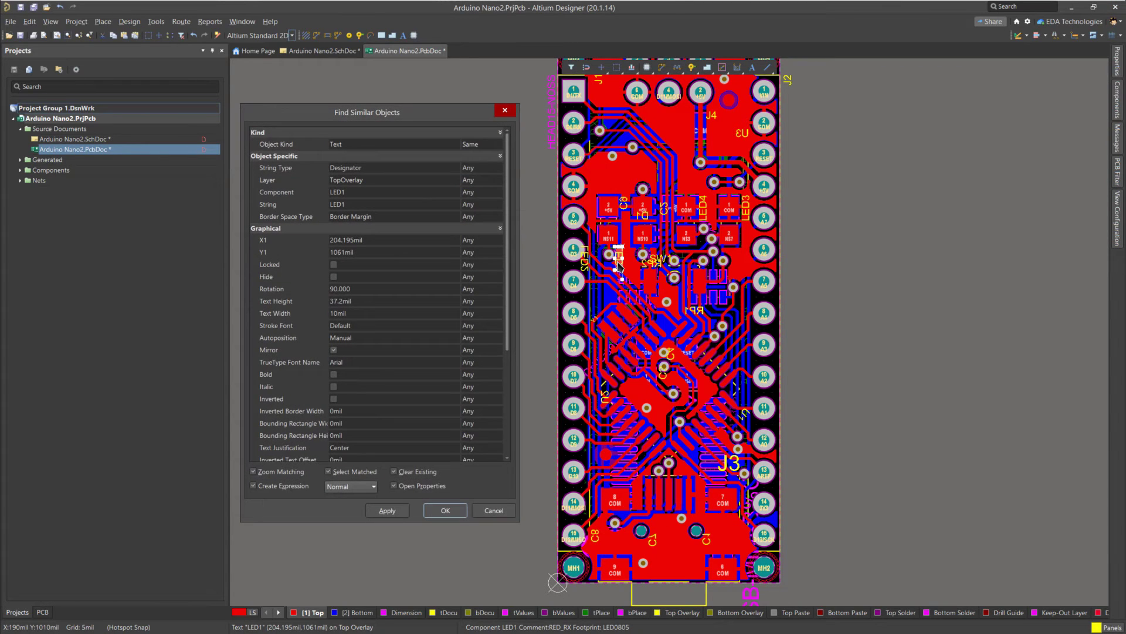
pyautogui.click(477, 168)
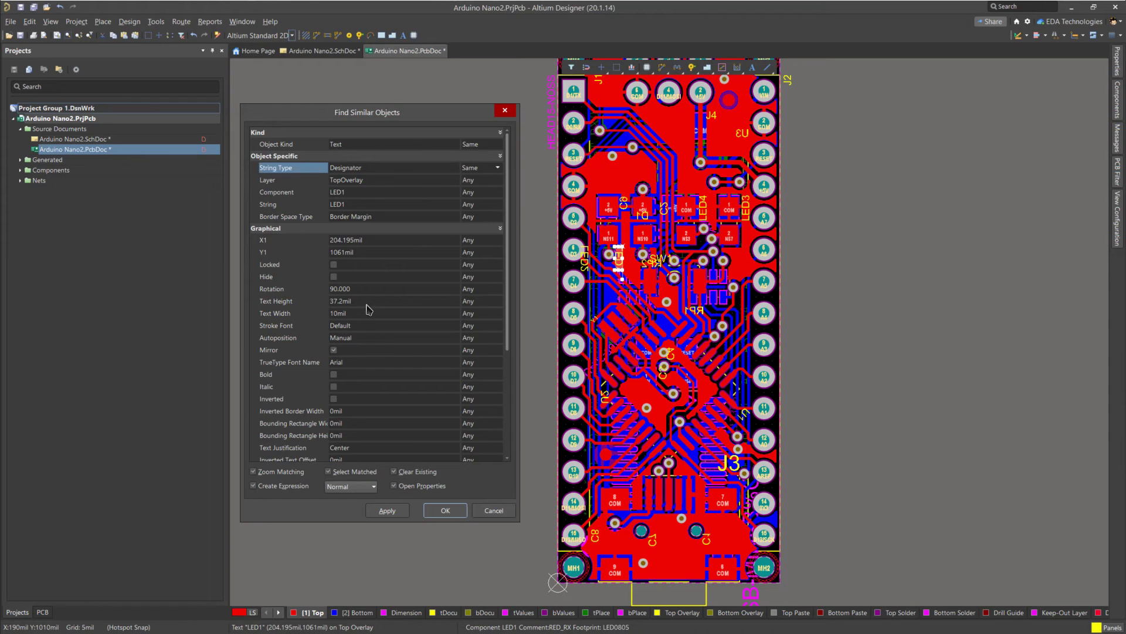
pyautogui.click(474, 349)
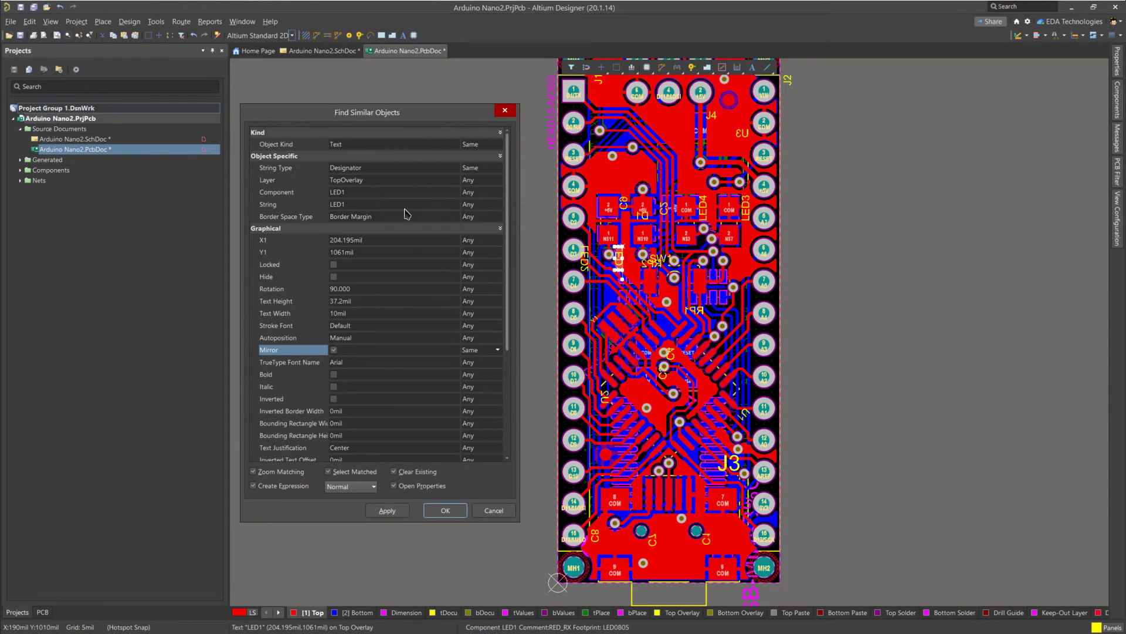
pyautogui.click(480, 181)
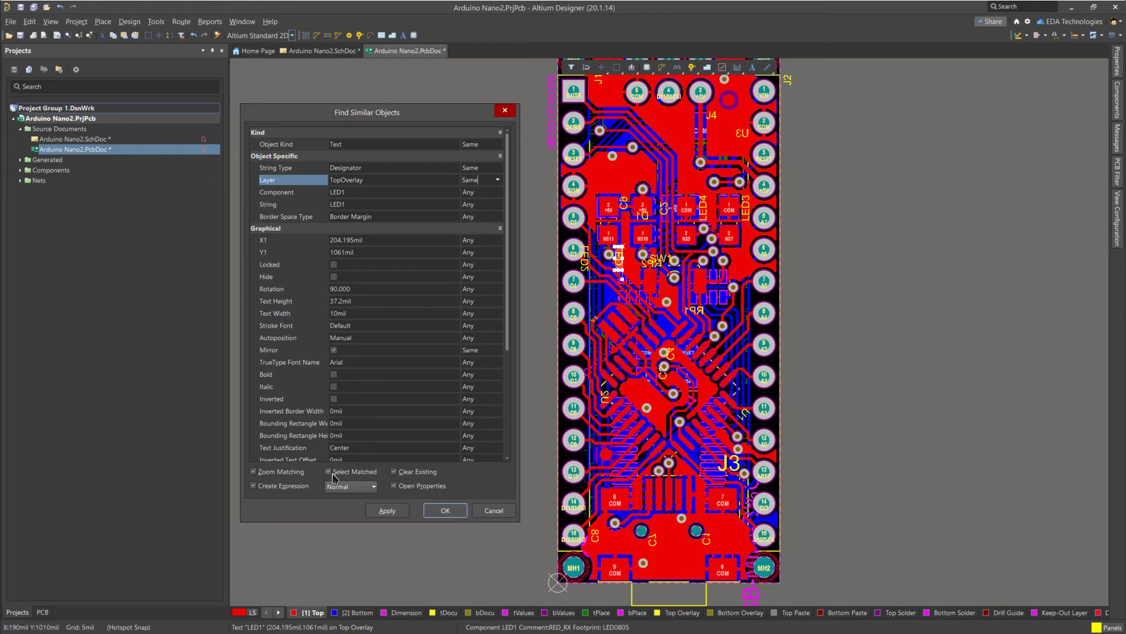
pyautogui.click(445, 510)
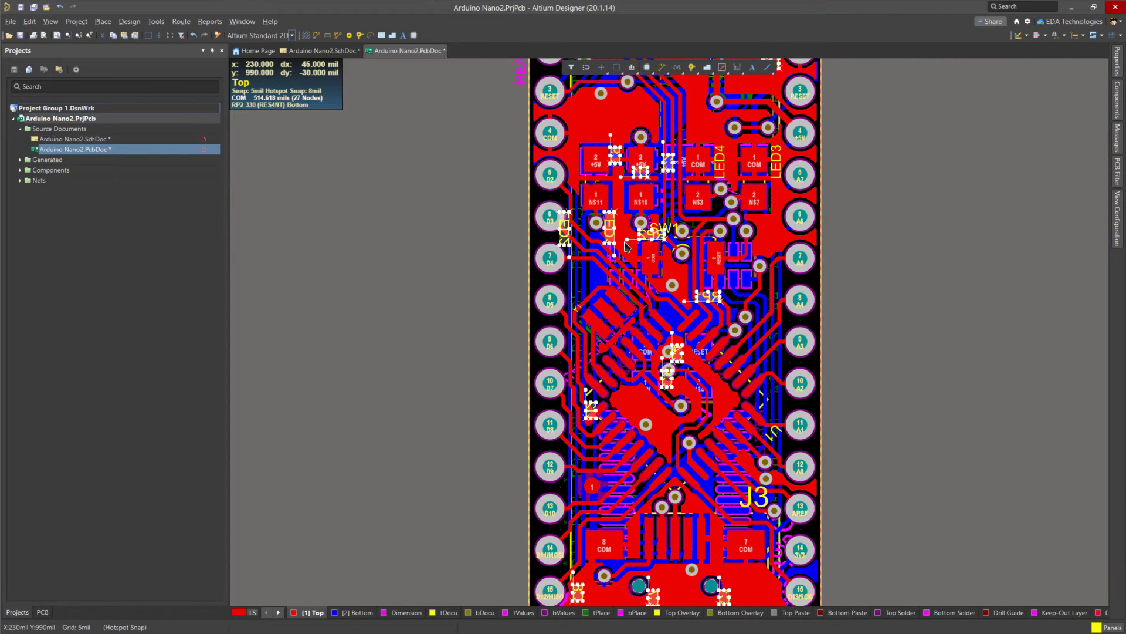
# Step: Move the 14 selected designators to the Bottom Overlay layer
pyautogui.click(1116, 62)
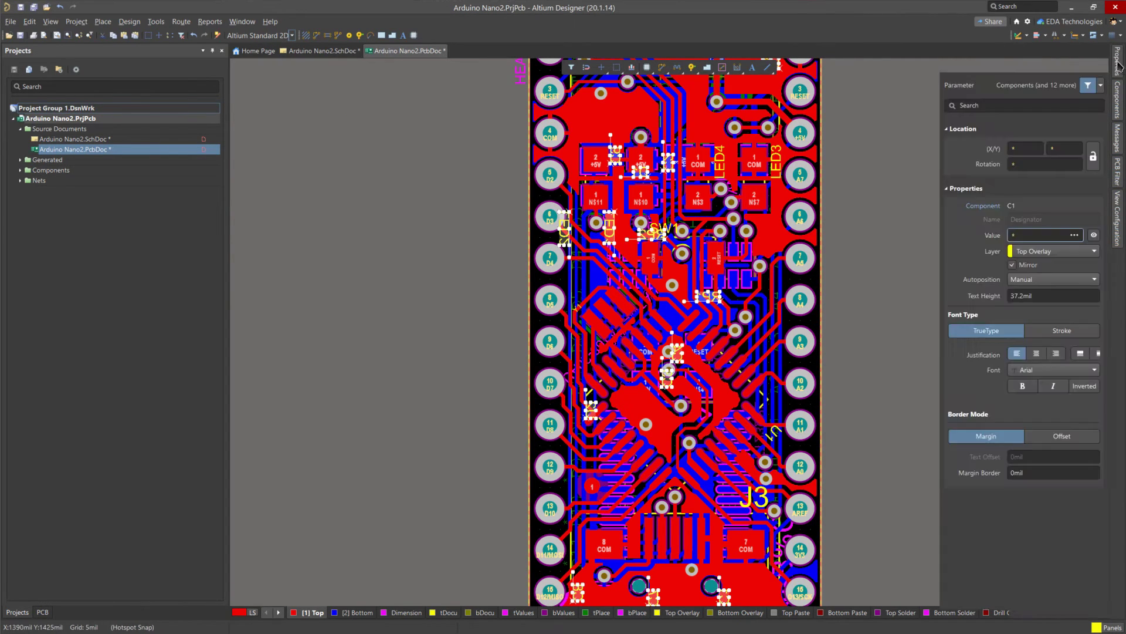
pyautogui.click(1048, 252)
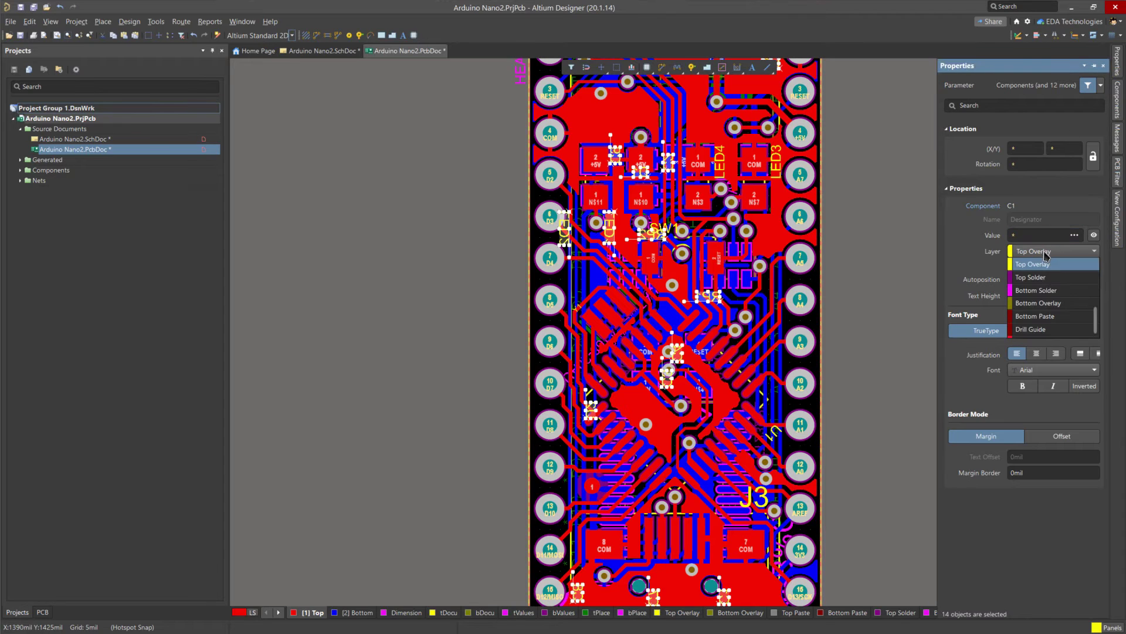
pyautogui.click(1043, 303)
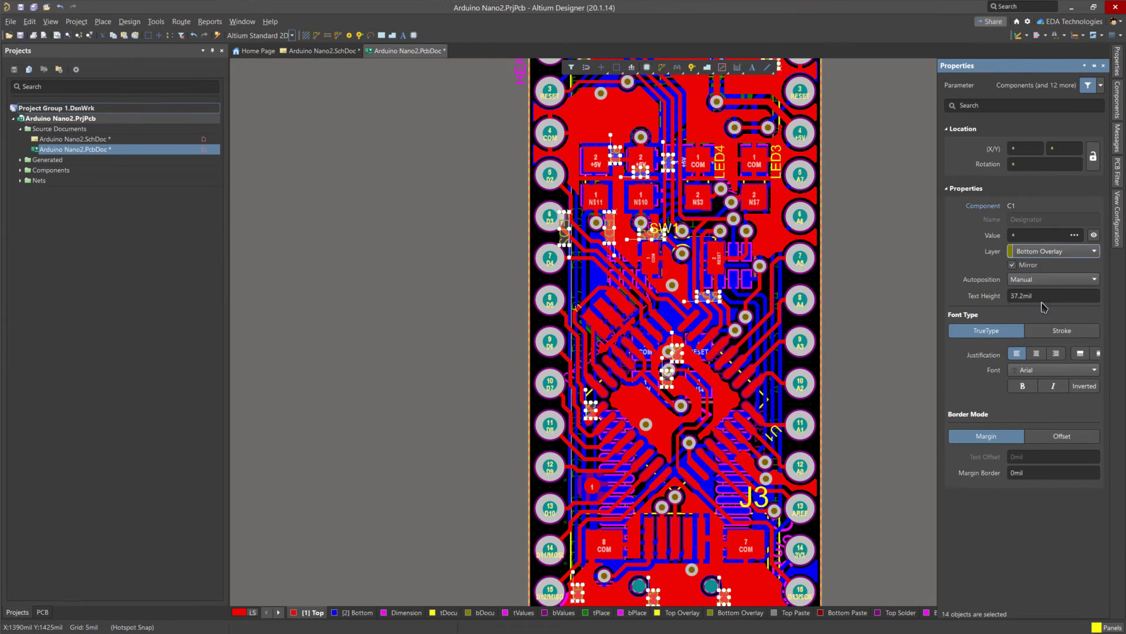
# Step: View the board in 3D and orbit it to inspect the underside designators
pyautogui.press('3')
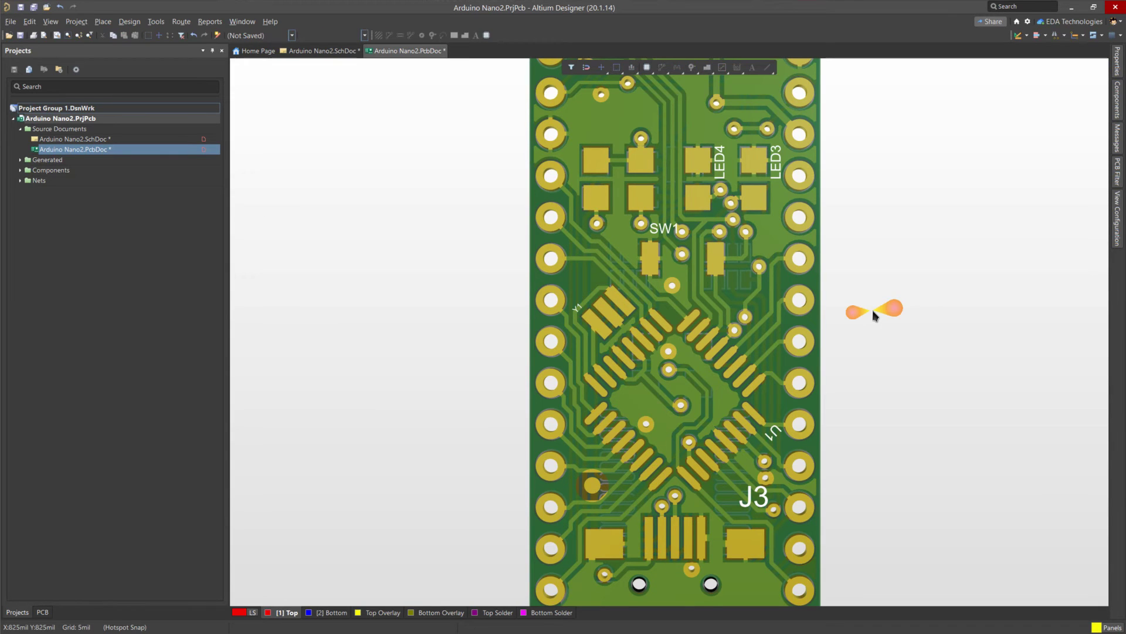
pyautogui.hotkey('shift', 'h')
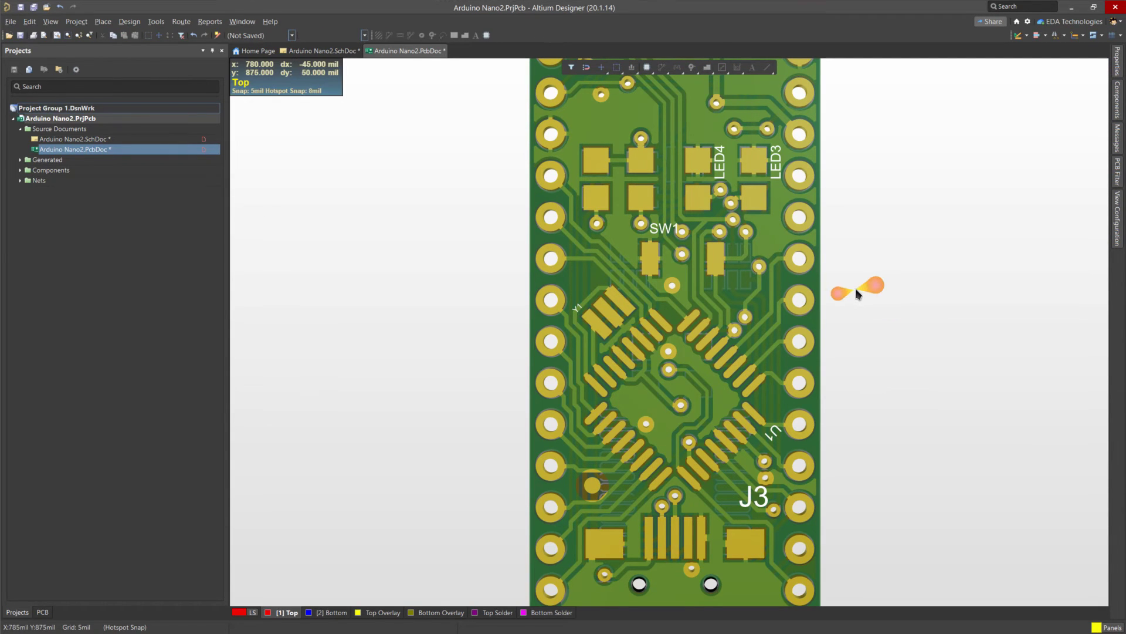
pyautogui.keyDown('ctrl'); pyautogui.scroll(-1, 853, 290); pyautogui.keyUp('ctrl')
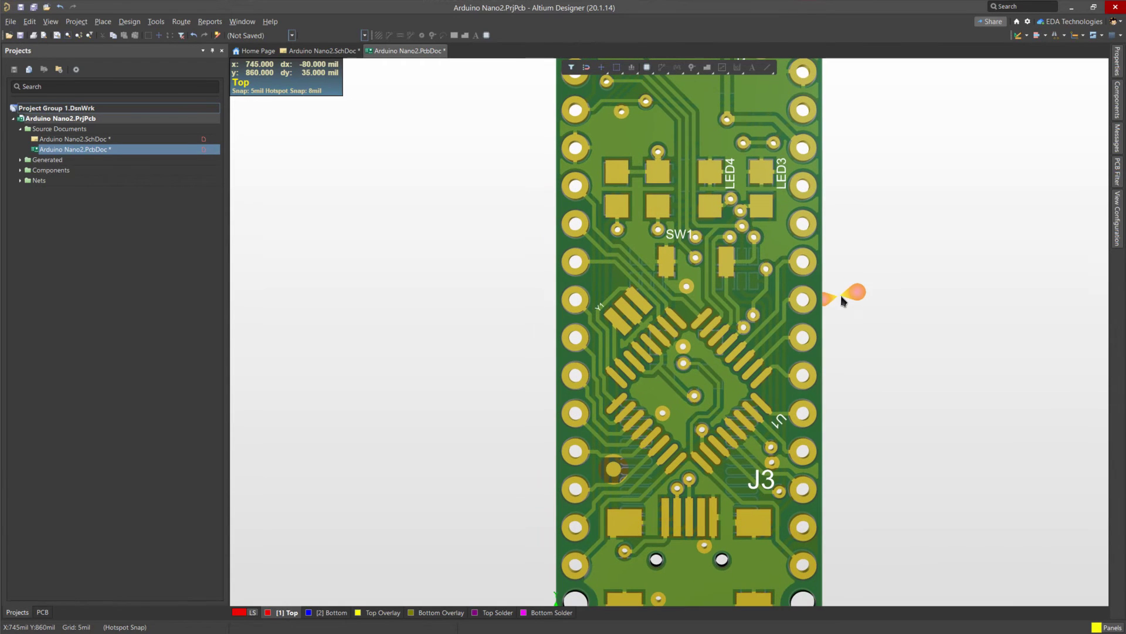
pyautogui.press('shift')
pyautogui.keyDown('shift'); pyautogui.moveTo(844, 367); pyautogui.dragTo(244, 382, button='right'); pyautogui.keyUp('shift')
pyautogui.keyDown('shift'); pyautogui.moveTo(932, 378); pyautogui.dragTo(809, 365, button='right'); pyautogui.keyUp('shift')
pyautogui.press('shift')
pyautogui.keyDown('shift'); pyautogui.moveTo(745, 343); pyautogui.dragTo(732, 225, button='right'); pyautogui.keyUp('shift')
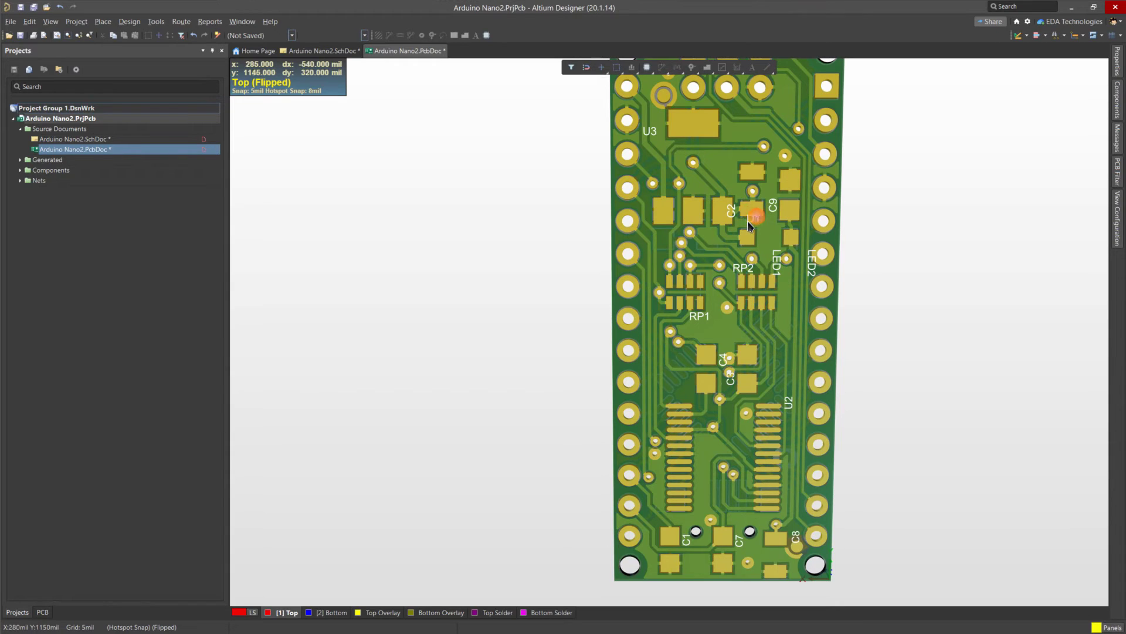
# Step: Return to 2D with Bottom Overlay active and shown alone, zoomed to the LEDs
pyautogui.press('2')
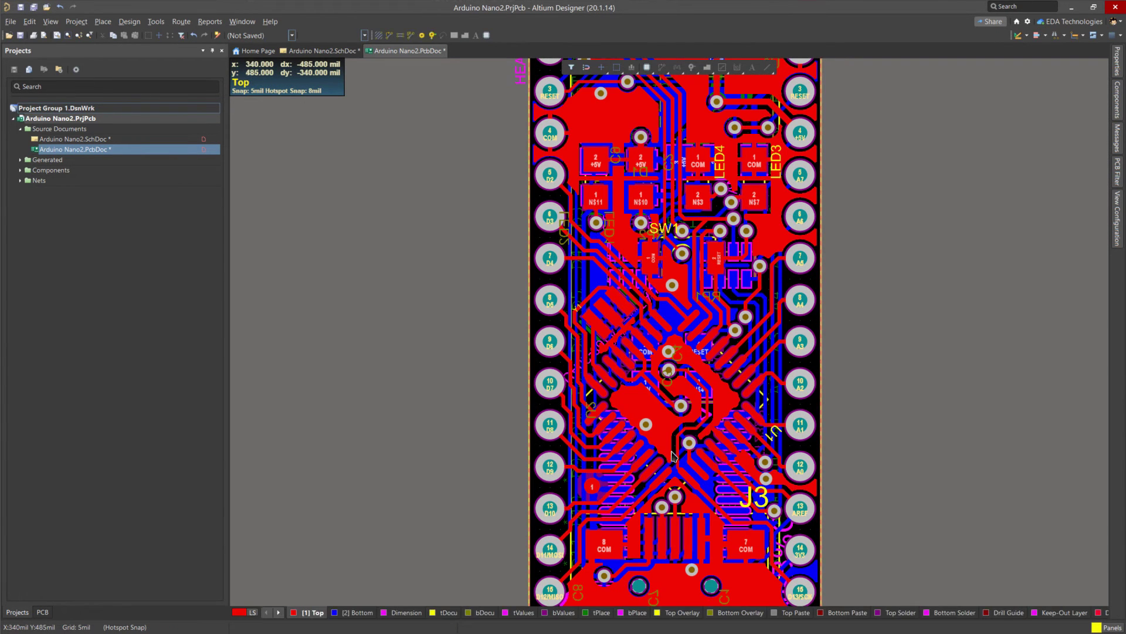
pyautogui.press('-')
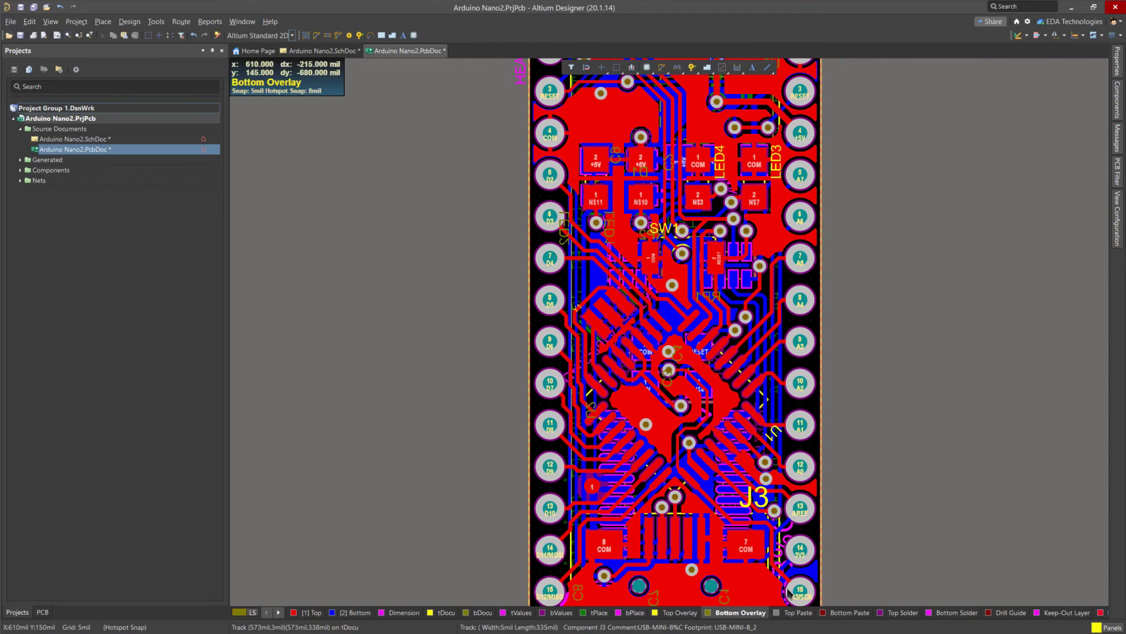
pyautogui.hotkey('shift', 's')
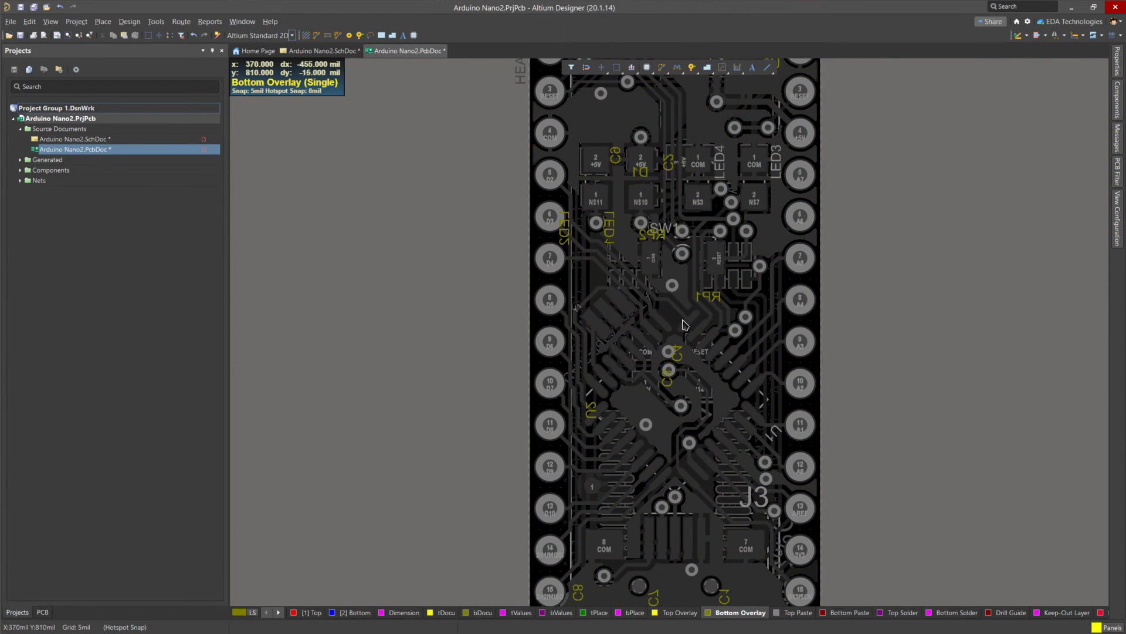
pyautogui.keyDown('ctrl'); pyautogui.scroll(3, 626, 204); pyautogui.keyUp('ctrl')
pyautogui.moveTo(626, 203); pyautogui.dragTo(651, 262, button='right')
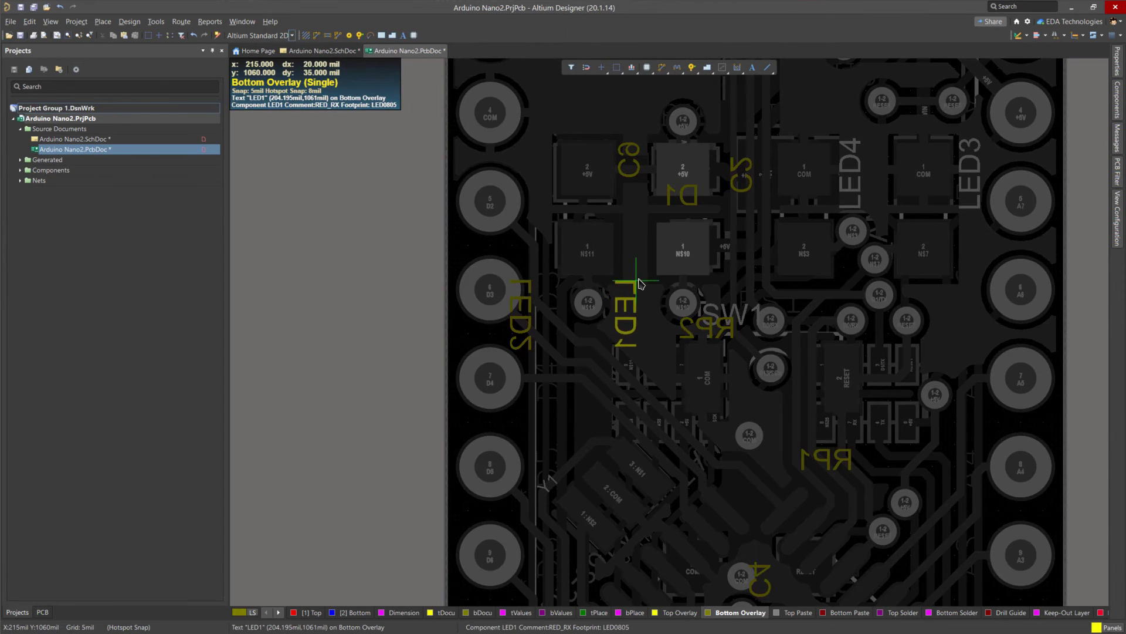
# Step: Shift the LED1, LED2, D1 and C2 designators off the pads beside their parts
pyautogui.moveTo(639, 283); pyautogui.dragTo(652, 284)
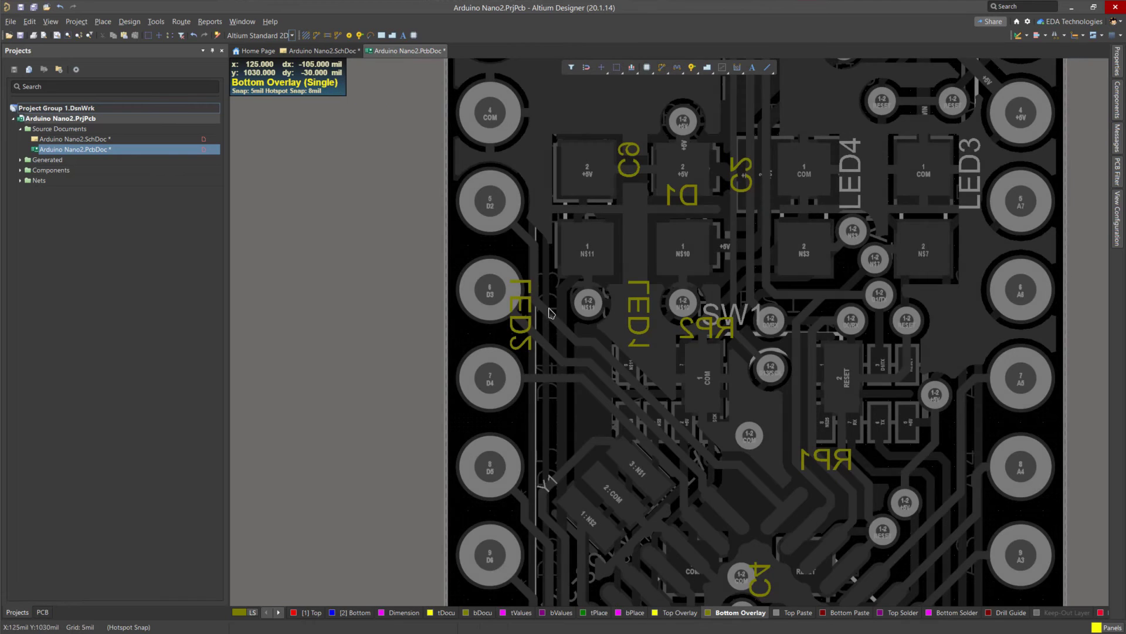
pyautogui.moveTo(532, 284); pyautogui.dragTo(556, 284)
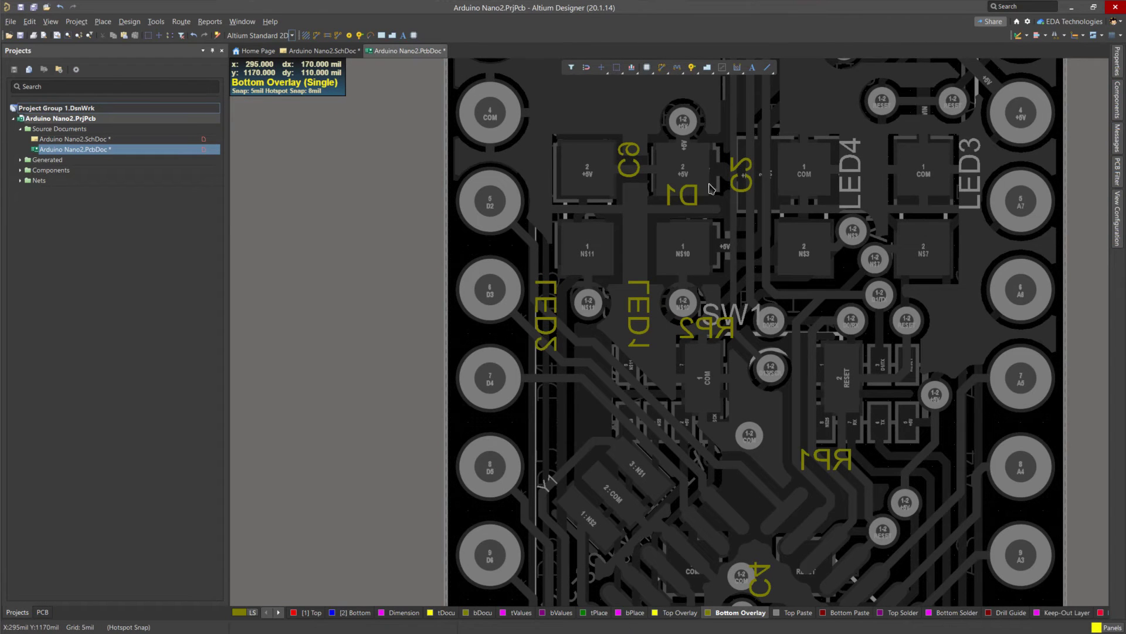
pyautogui.click(689, 205)
pyautogui.moveTo(689, 205); pyautogui.dragTo(734, 140)
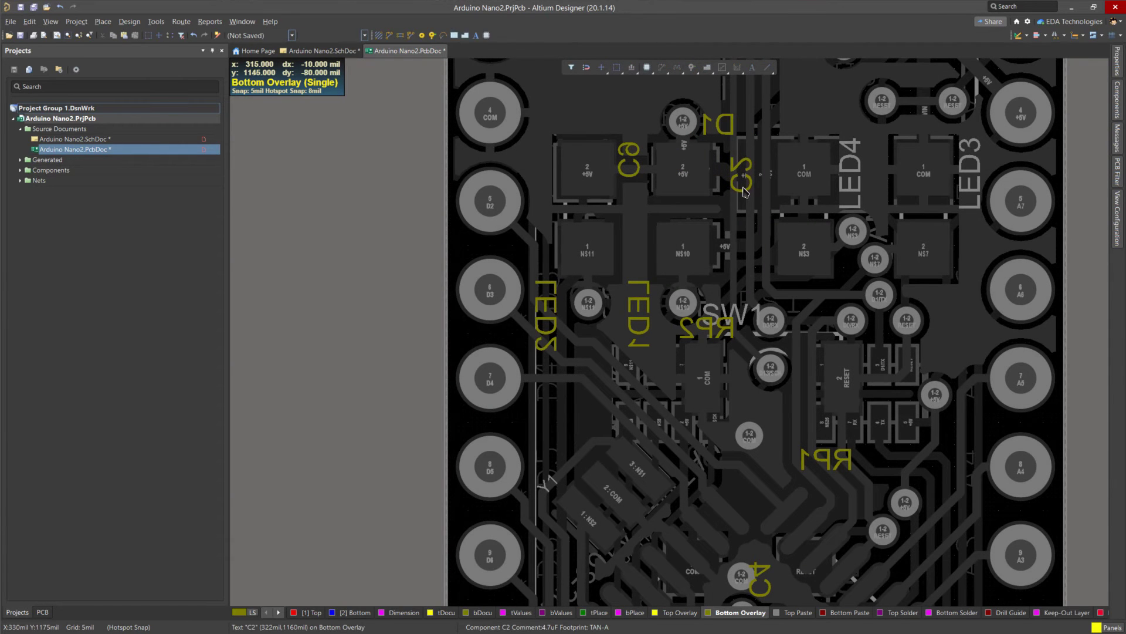
pyautogui.moveTo(744, 192); pyautogui.dragTo(729, 255)
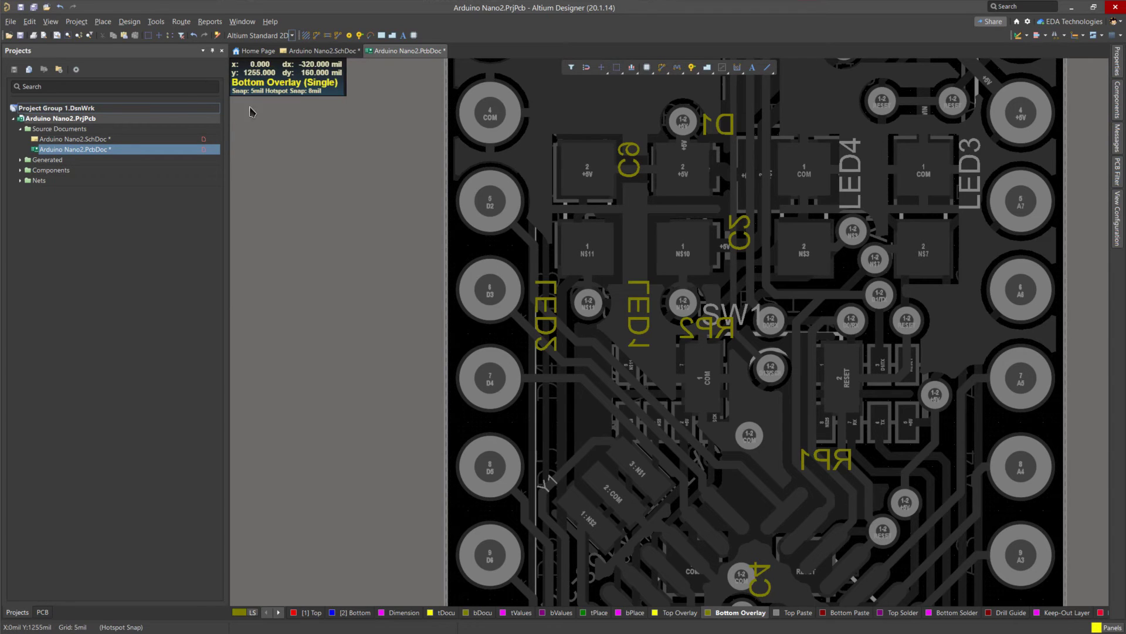
# Step: Generate the Arduino Nano2.PcbLib footprint library from the board with Make PCB Library
pyautogui.click(132, 21)
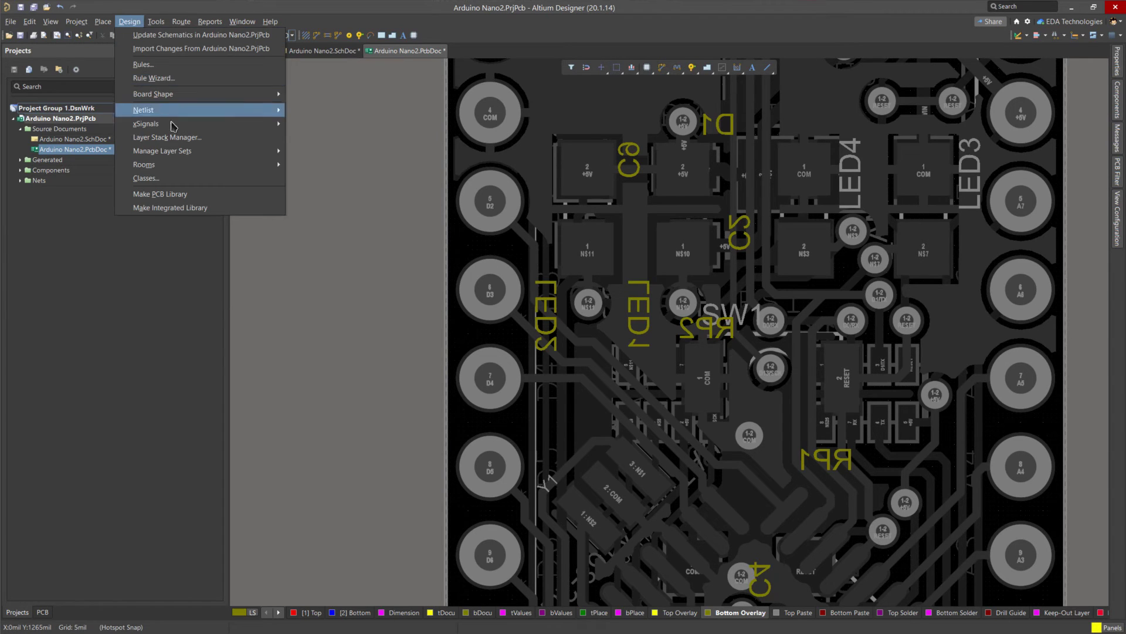
pyautogui.click(174, 200)
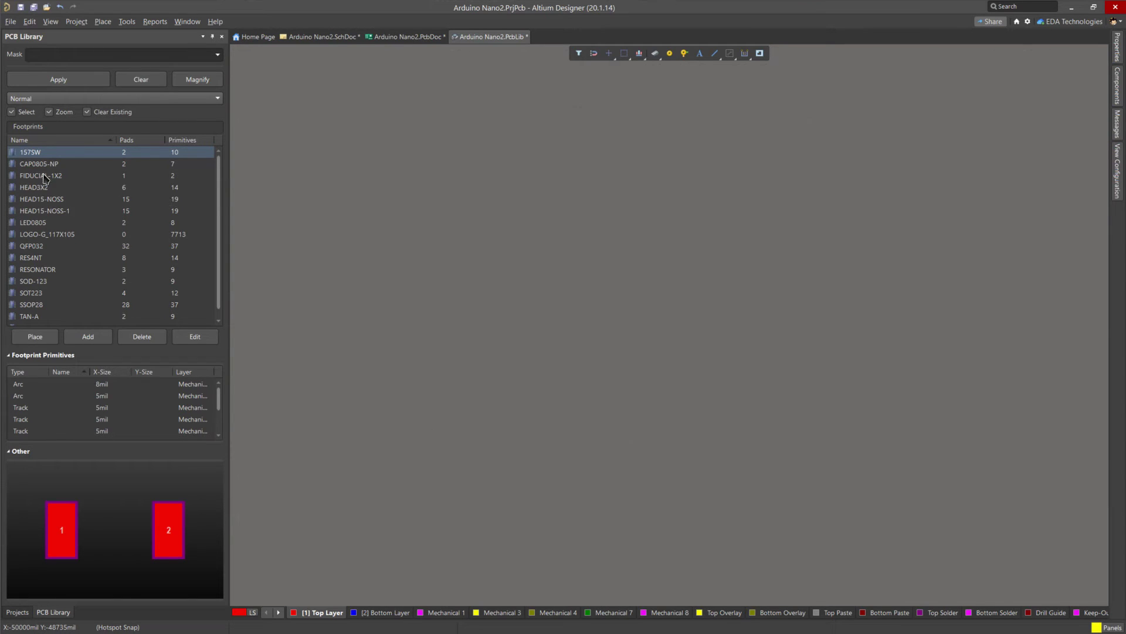
# Step: Show the QFP032 footprint and load Atmel Atmega 48p Case 32A.step as a 3D body
pyautogui.click(42, 247)
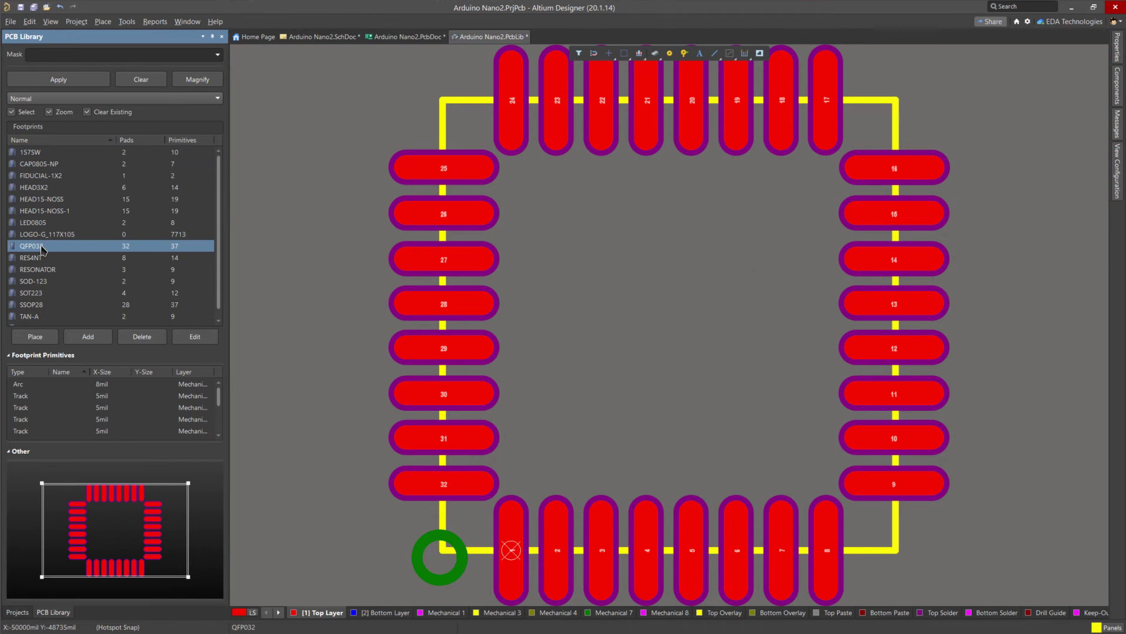
pyautogui.click(103, 21)
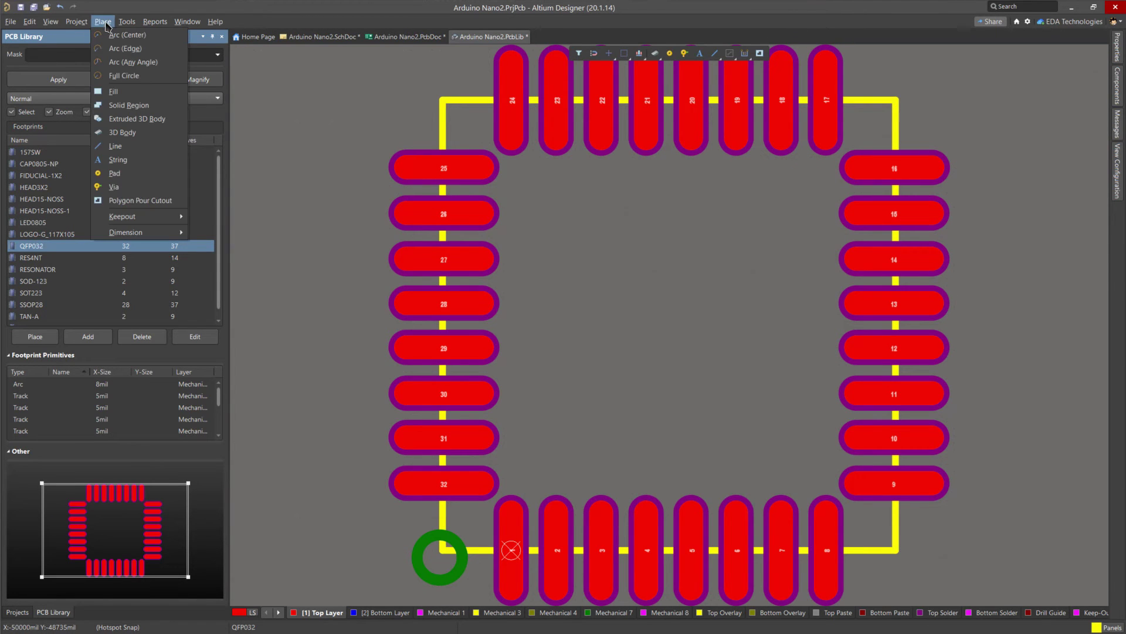
pyautogui.click(140, 137)
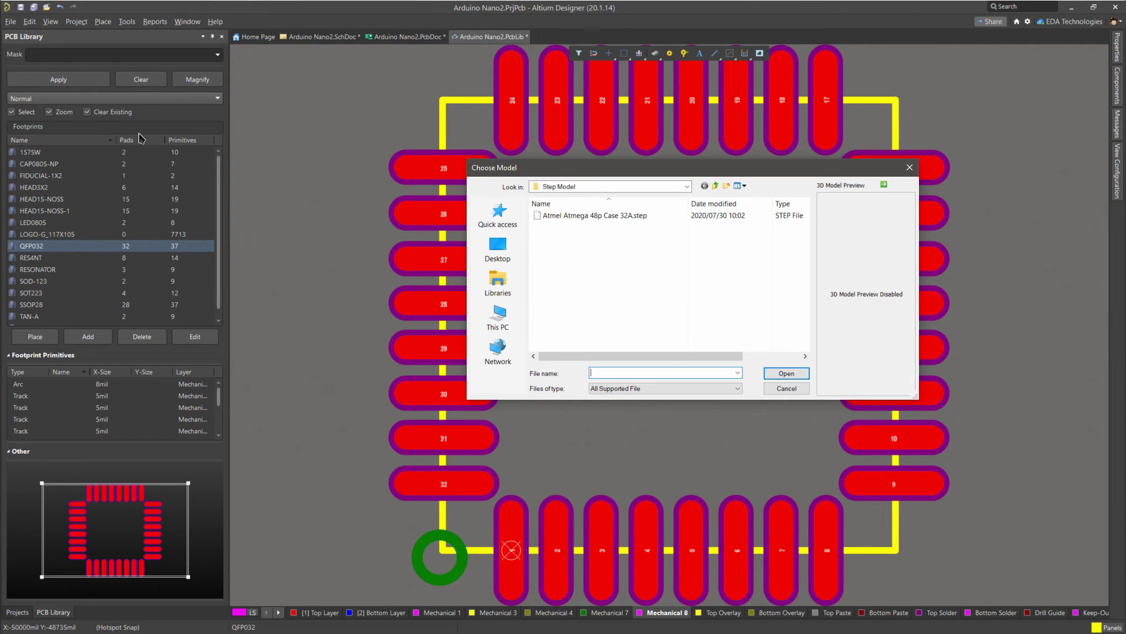
pyautogui.click(582, 215)
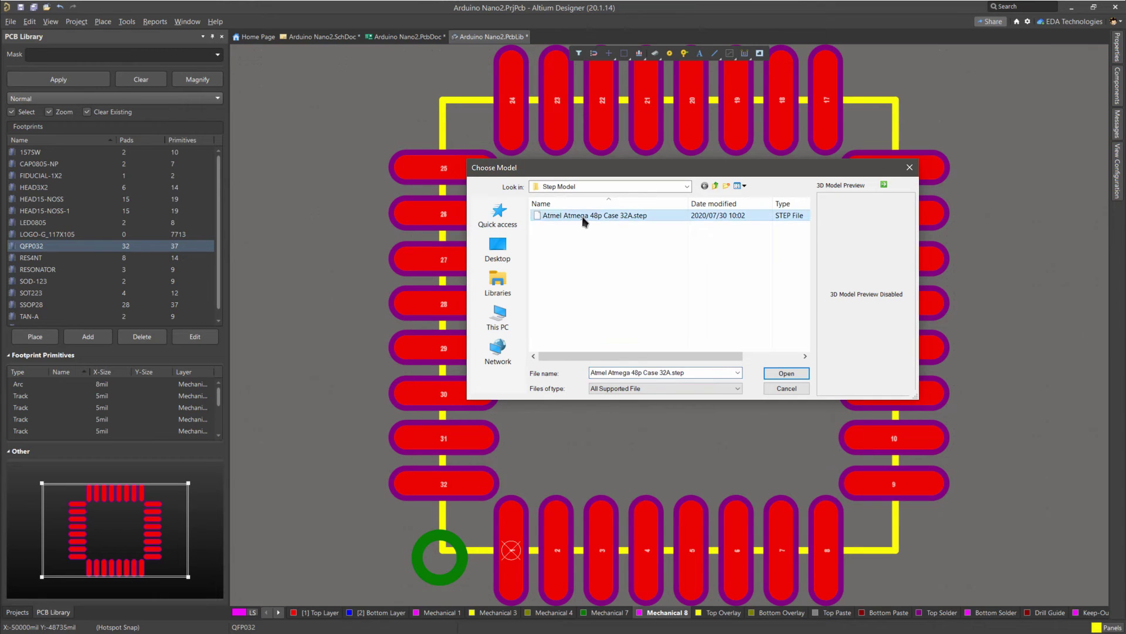
pyautogui.click(784, 374)
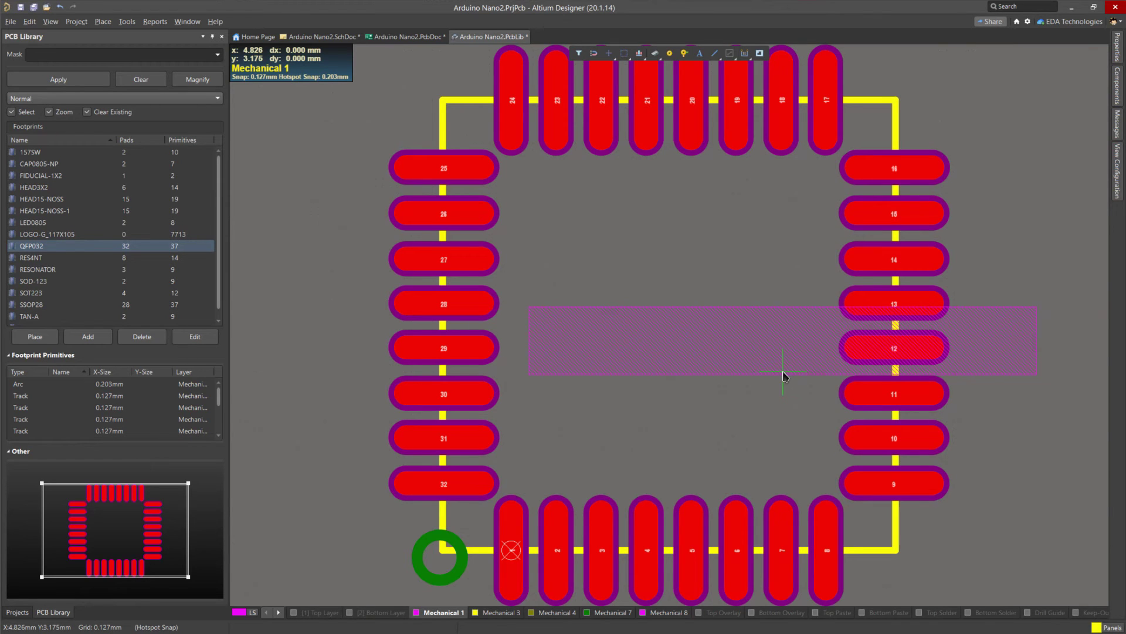
# Step: Place the Atmel 3D body on Mechanical 7 just right of the QFP032 pads
pyautogui.click(784, 376)
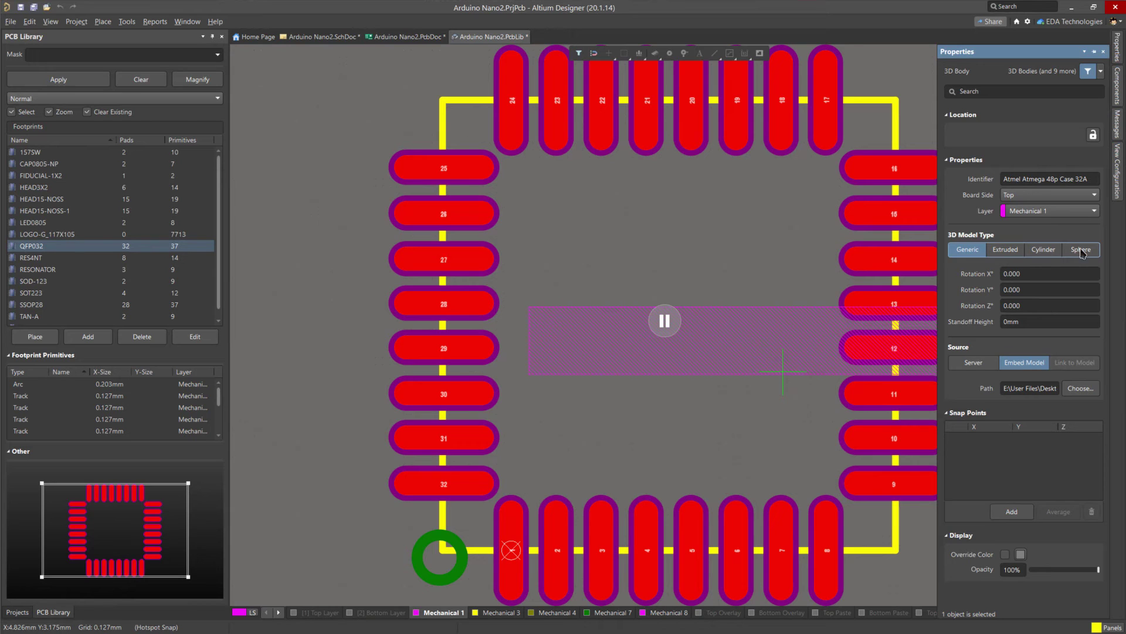
pyautogui.click(1049, 212)
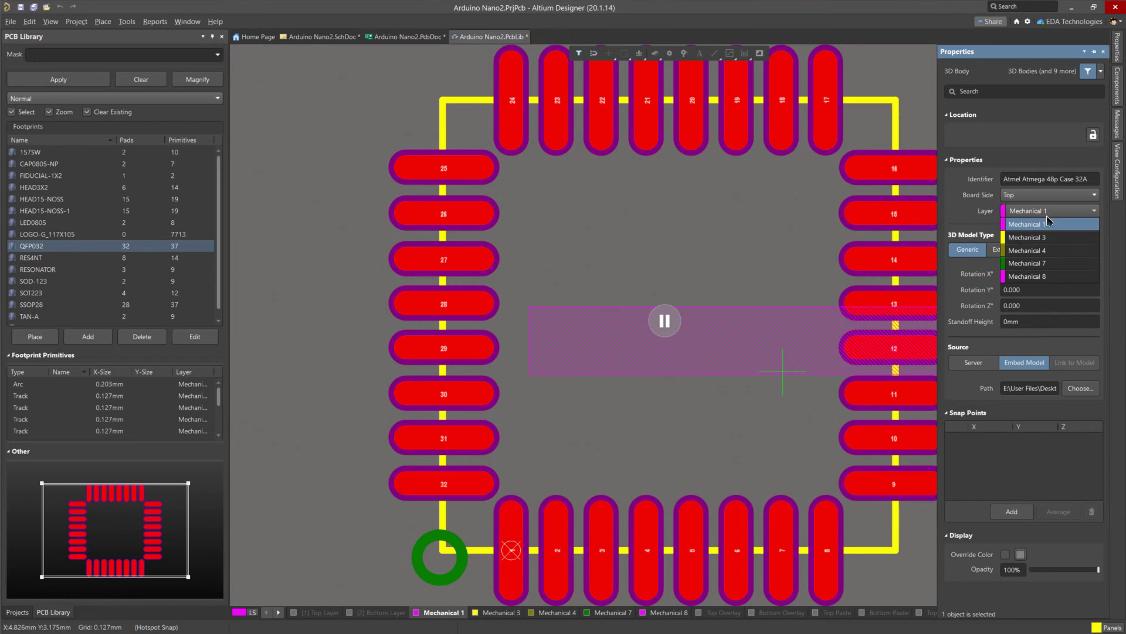
pyautogui.click(1040, 264)
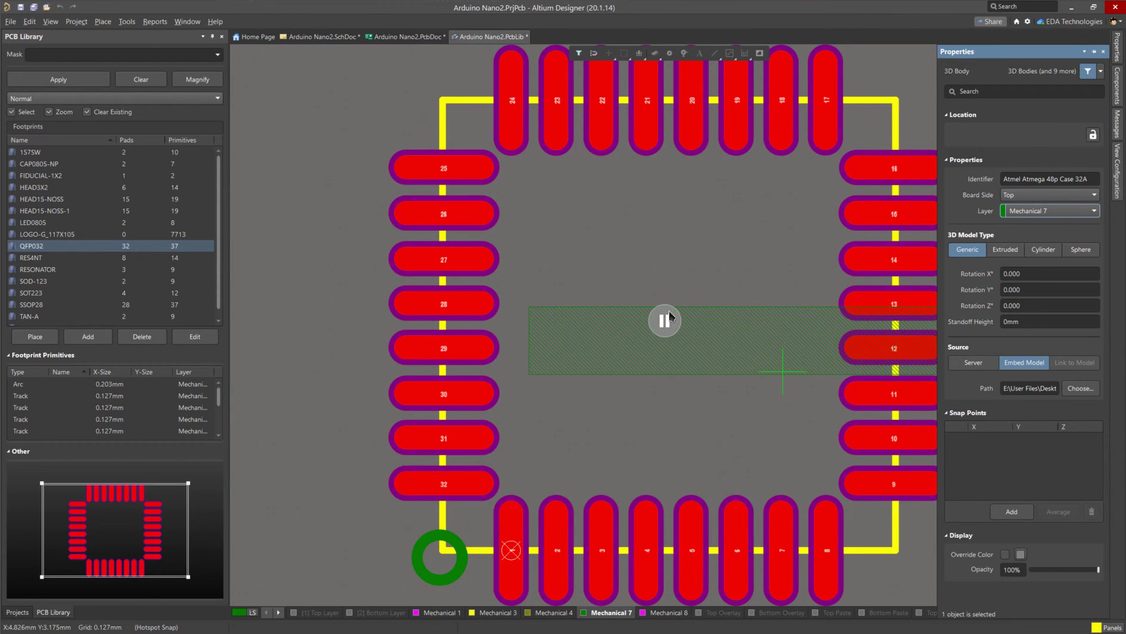
pyautogui.moveTo(667, 322); pyautogui.dragTo(921, 339)
pyautogui.keyDown('ctrl'); pyautogui.scroll(-4, 739, 319); pyautogui.keyUp('ctrl')
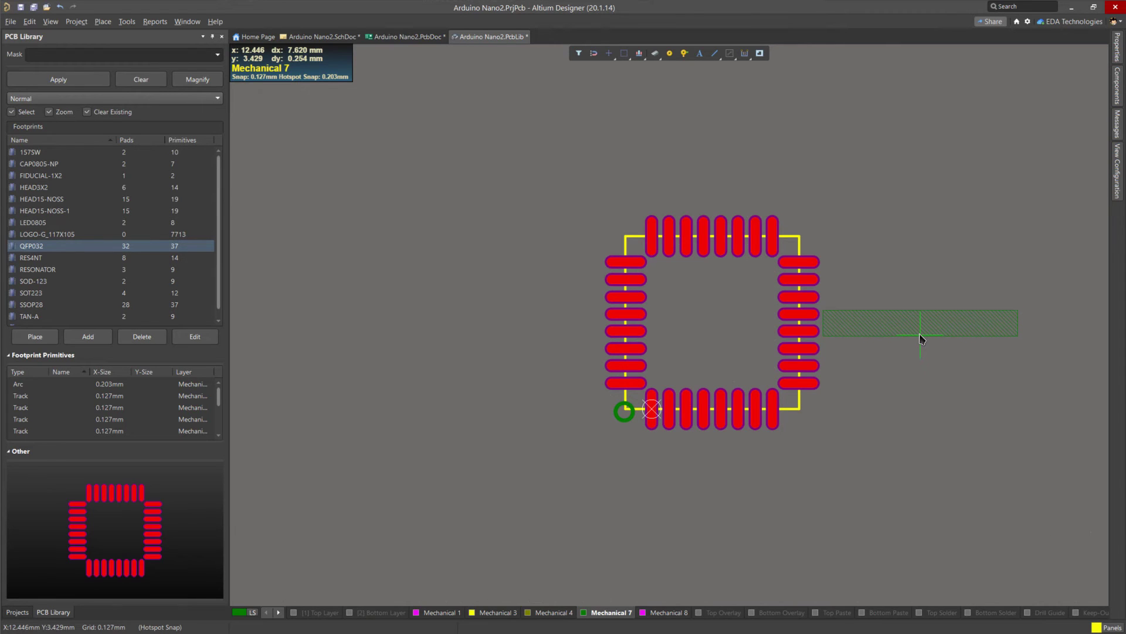
pyautogui.click(920, 338)
# Step: Finish placing bodies and view the QFP032 footprint and chip in 3D
pyautogui.rightClick(960, 411)
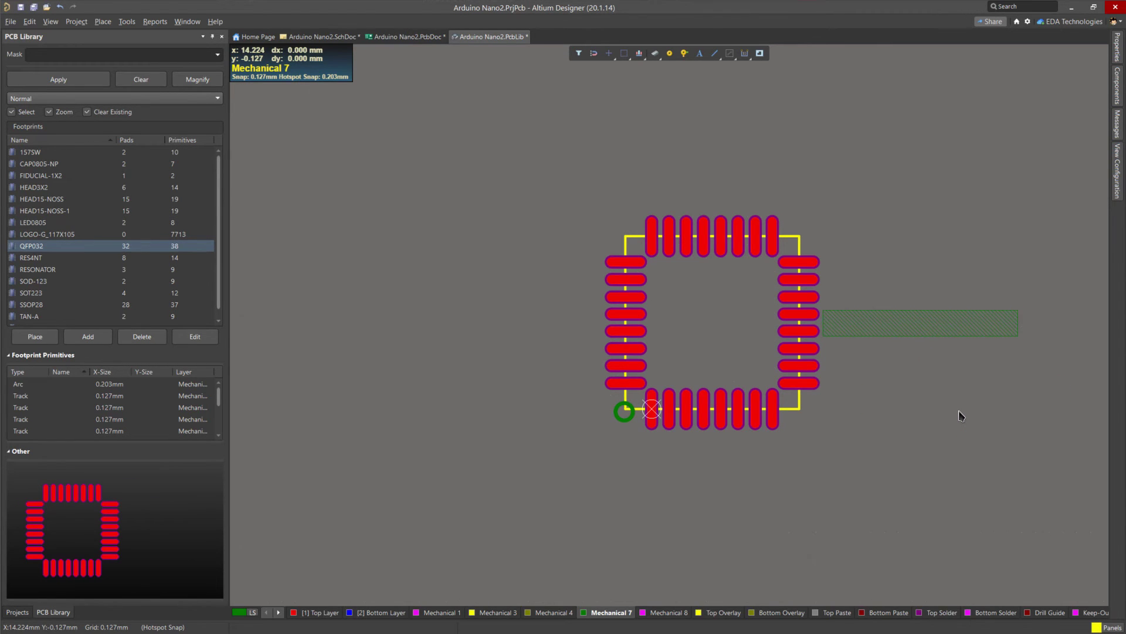
pyautogui.press('3')
pyautogui.moveTo(958, 410)
pyautogui.keyDown('shift'); pyautogui.mouseDown(button='right')
pyautogui.moveTo(941, 424)
pyautogui.moveTo(935, 304)
pyautogui.moveTo(913, 275)
pyautogui.moveTo(888, 285)
pyautogui.moveTo(895, 252)
pyautogui.mouseUp(button='right'); pyautogui.keyUp('shift')
pyautogui.moveTo(849, 387); pyautogui.dragTo(885, 442, button='right')
# Step: Align the Atmel chip body's top face flat with the board using Align Face With Board
pyautogui.click(127, 21)
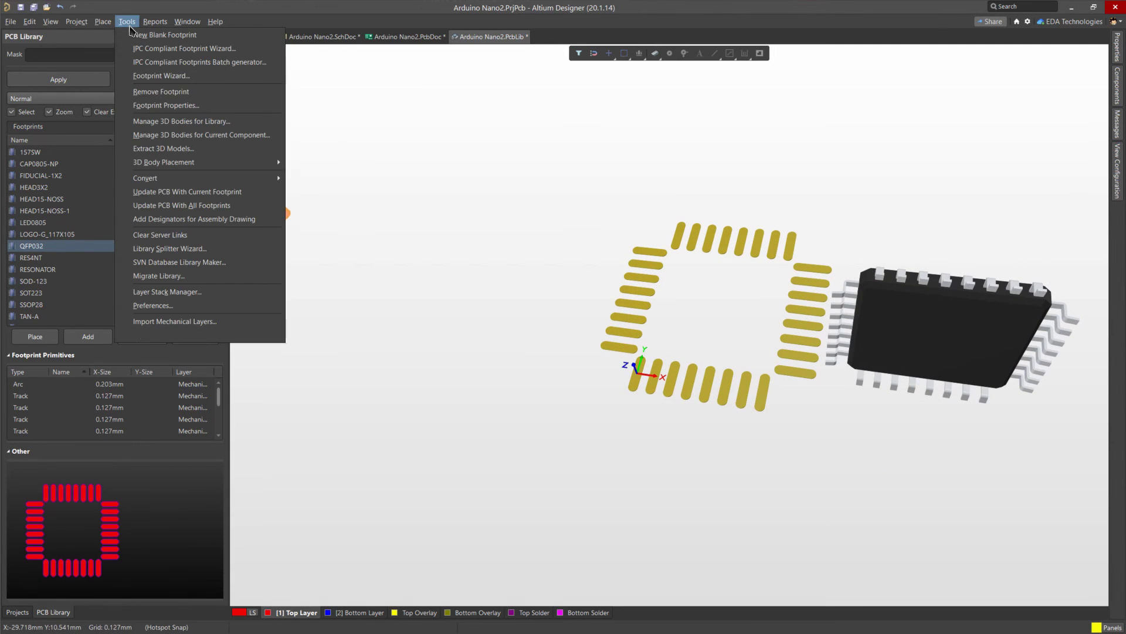
pyautogui.moveTo(169, 164)
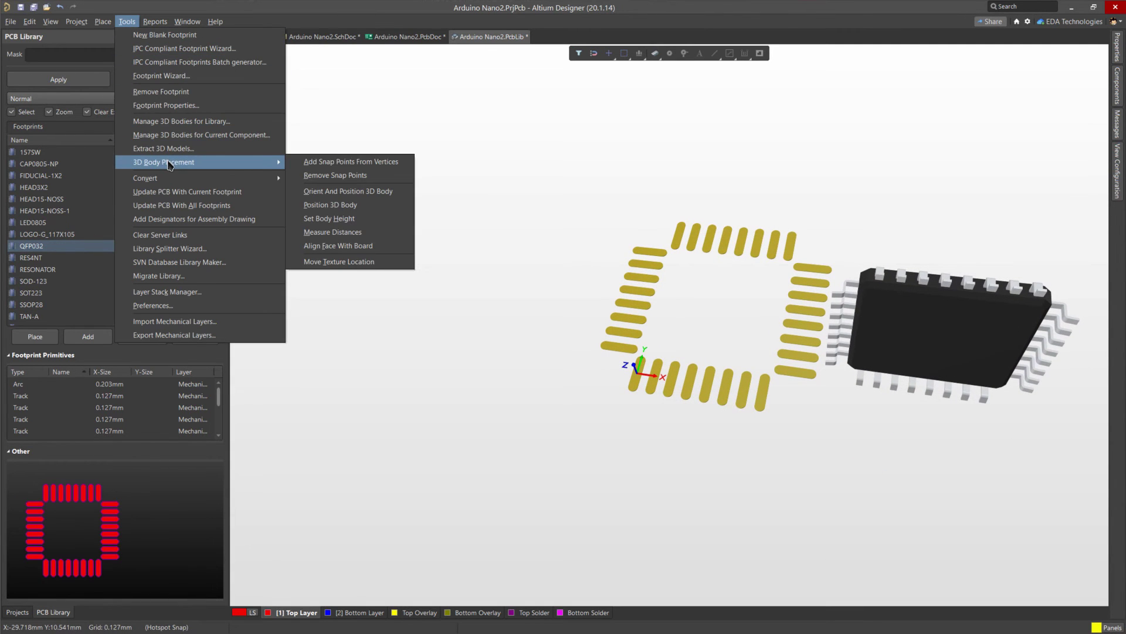
pyautogui.click(363, 251)
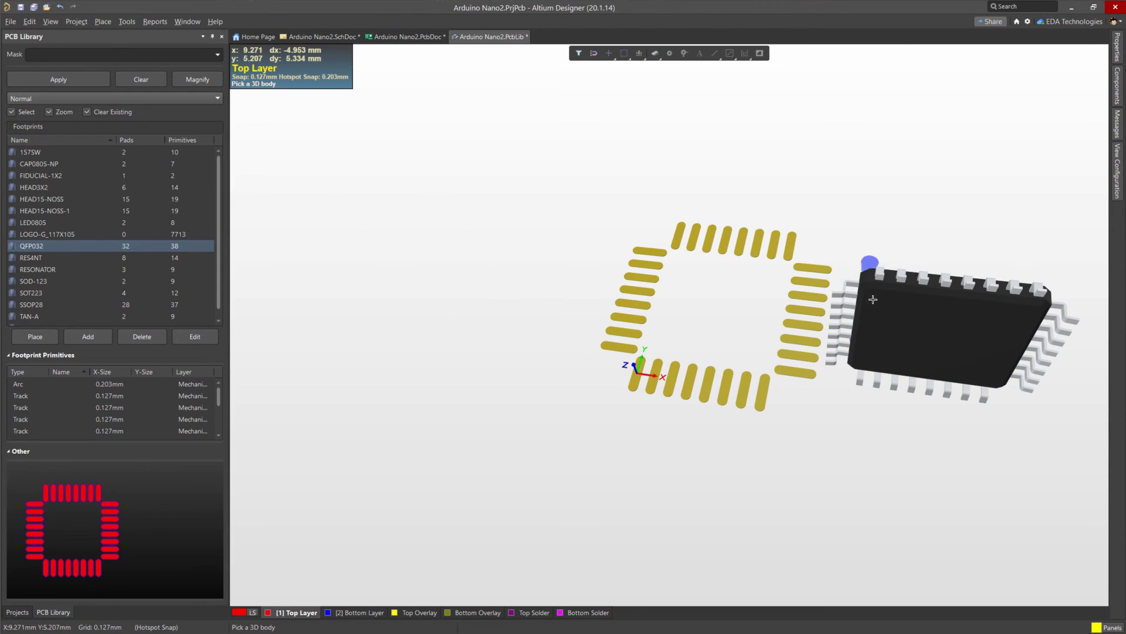
pyautogui.click(917, 317)
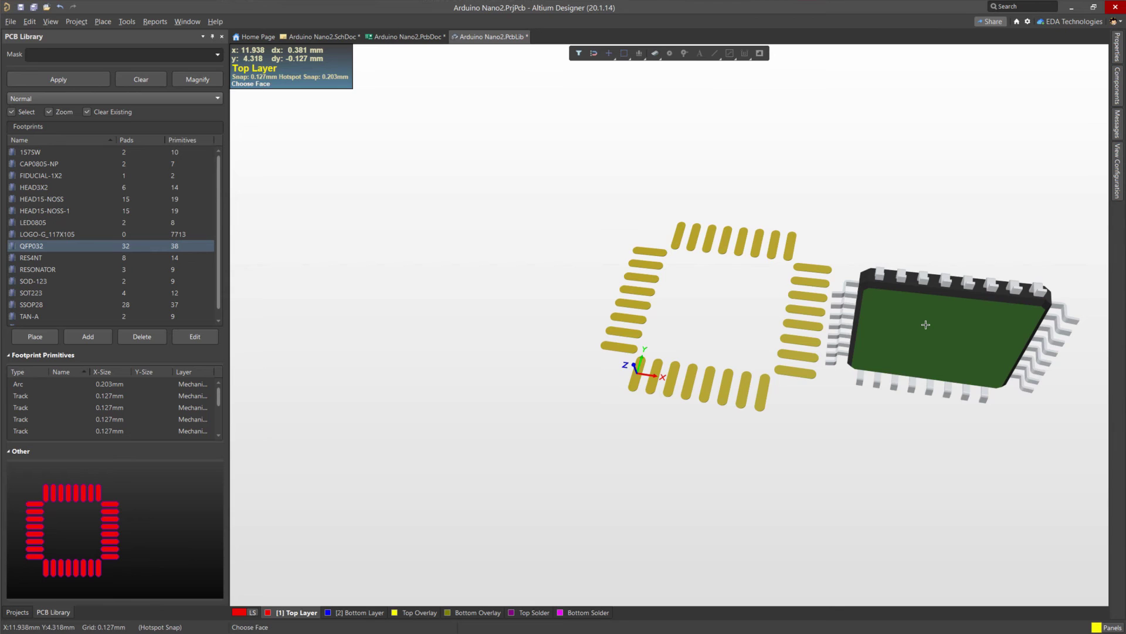
pyautogui.click(926, 324)
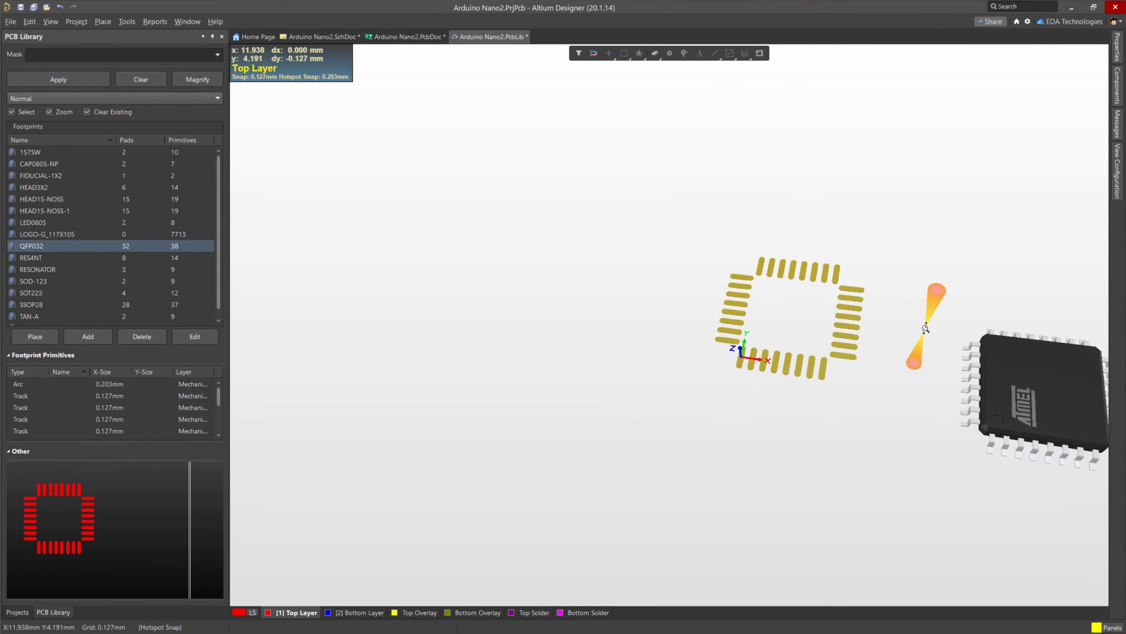
# Step: Move the Atmel chip model onto the QFP032 pads from a top-down view
pyautogui.keyDown('shift'); pyautogui.moveTo(926, 328); pyautogui.dragTo(924, 374, button='right'); pyautogui.keyUp('shift')
pyautogui.press('0')
pyautogui.keyDown('ctrl'); pyautogui.scroll(4, 813, 349); pyautogui.keyUp('ctrl')
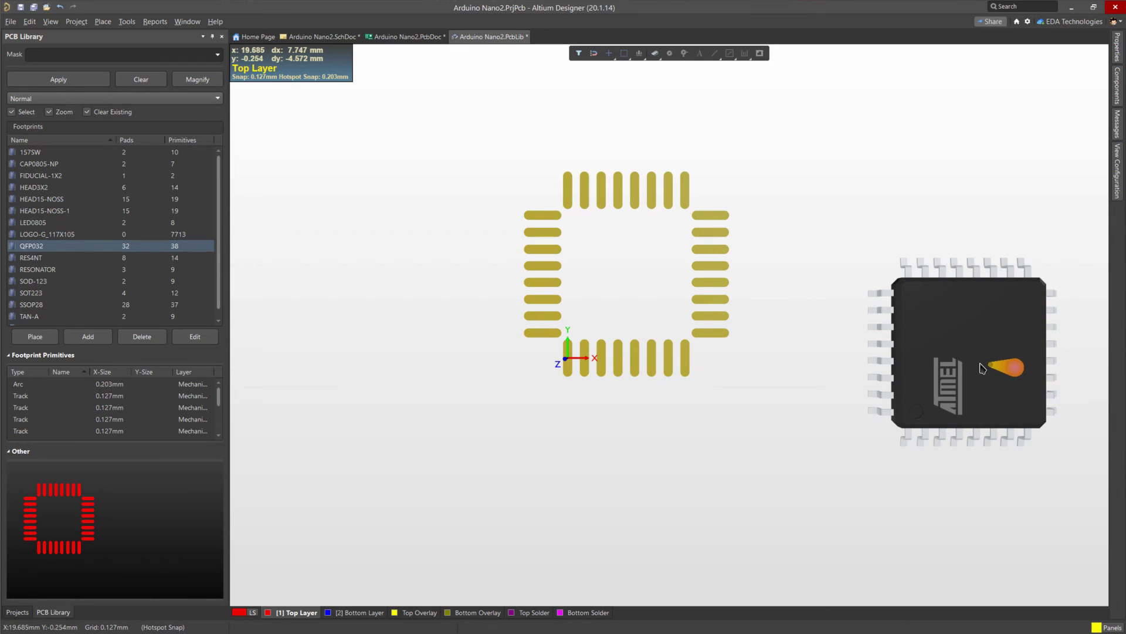
pyautogui.moveTo(980, 368); pyautogui.dragTo(627, 274)
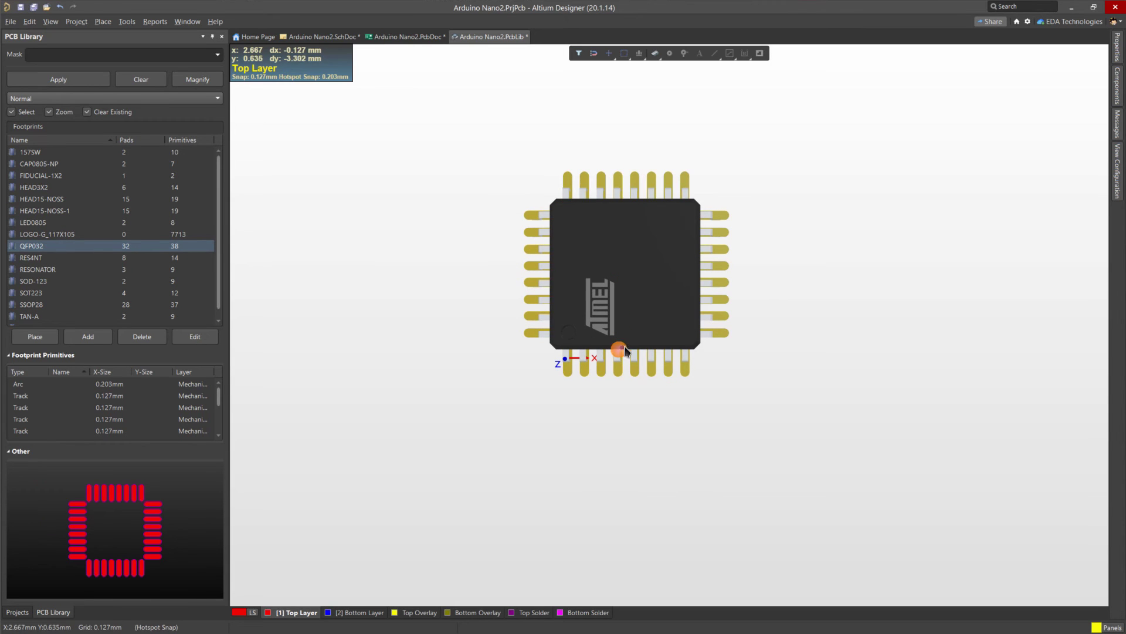
pyautogui.click(658, 432)
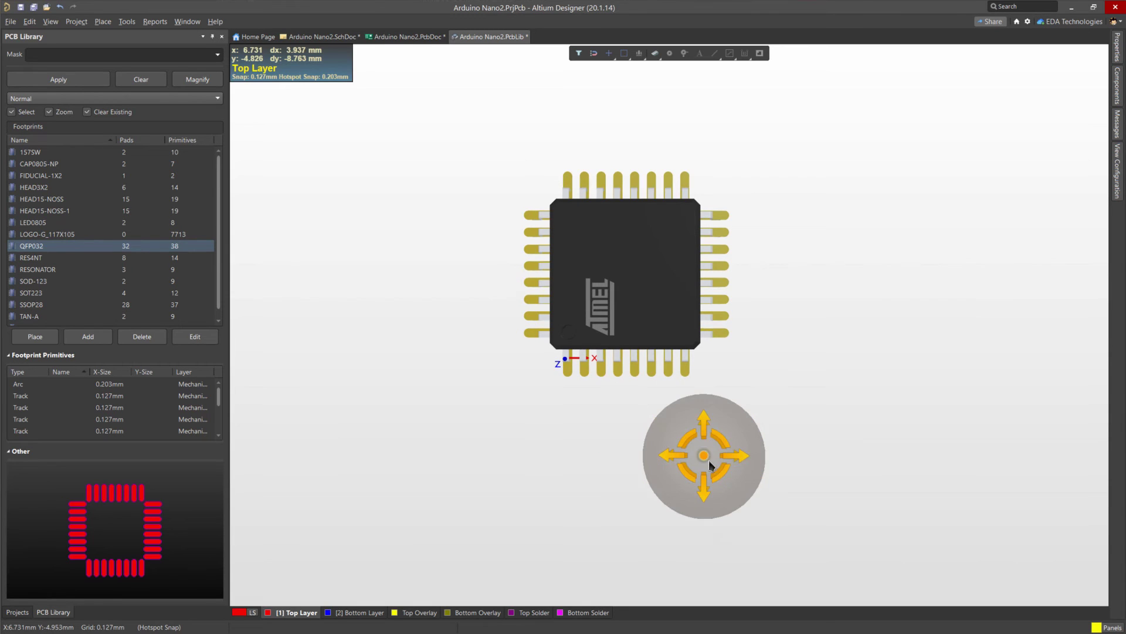
# Step: Set the chip body's standoff height to 0mm and return to the 2D view
pyautogui.keyDown('shift'); pyautogui.moveTo(708, 460); pyautogui.dragTo(648, 355, button='right'); pyautogui.keyUp('shift')
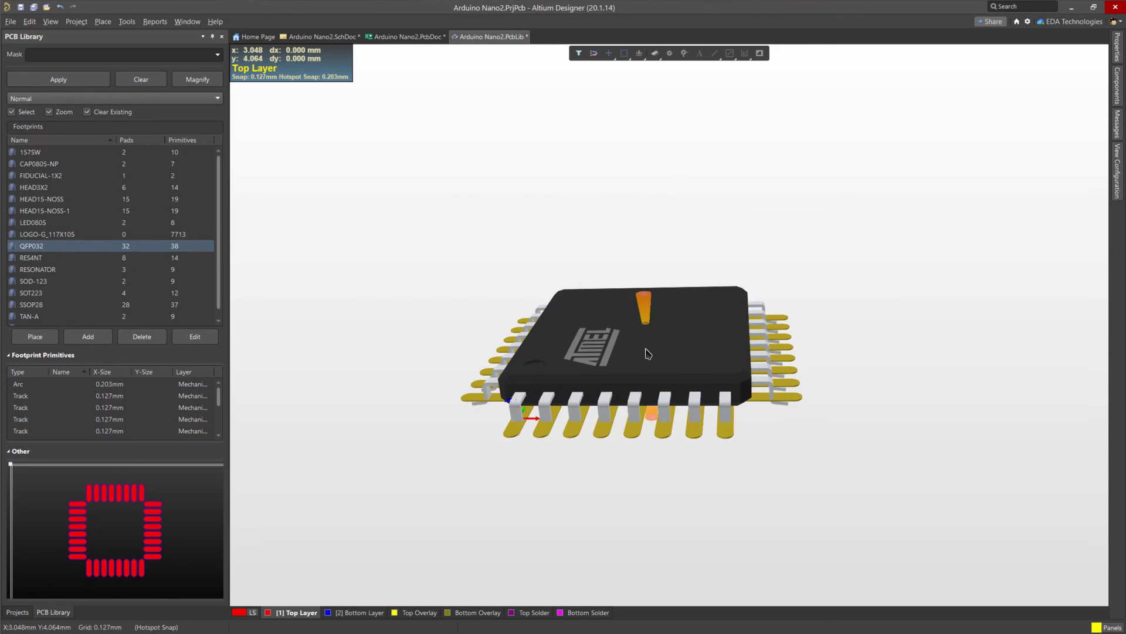
pyautogui.click(1118, 48)
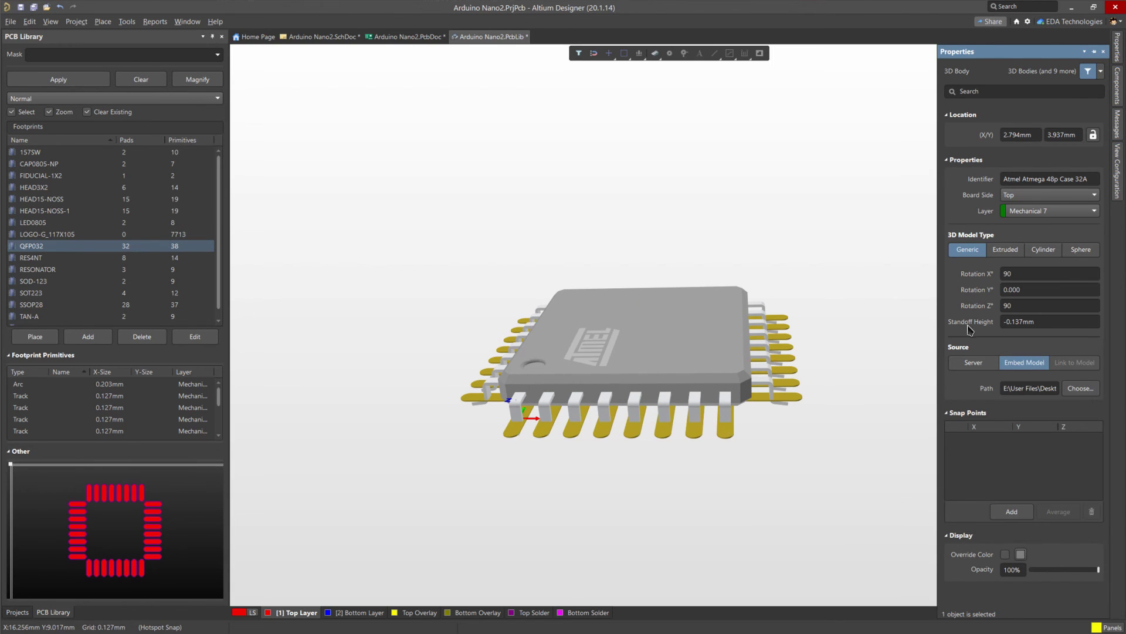
pyautogui.click(1047, 320)
pyautogui.write('0')
pyautogui.press('Return')
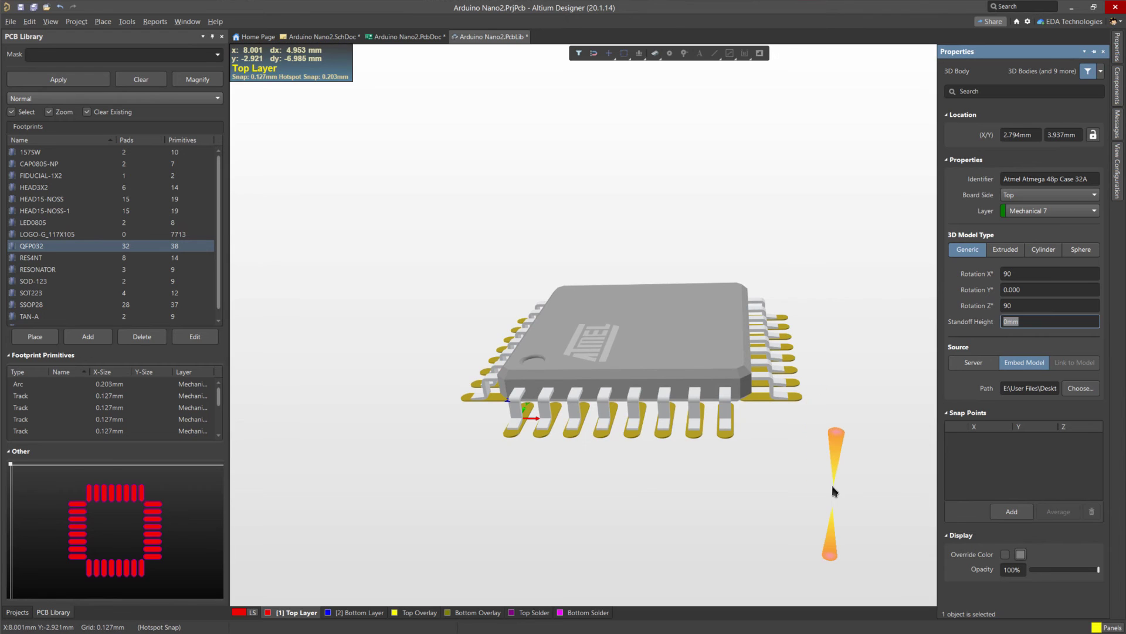
pyautogui.click(831, 485)
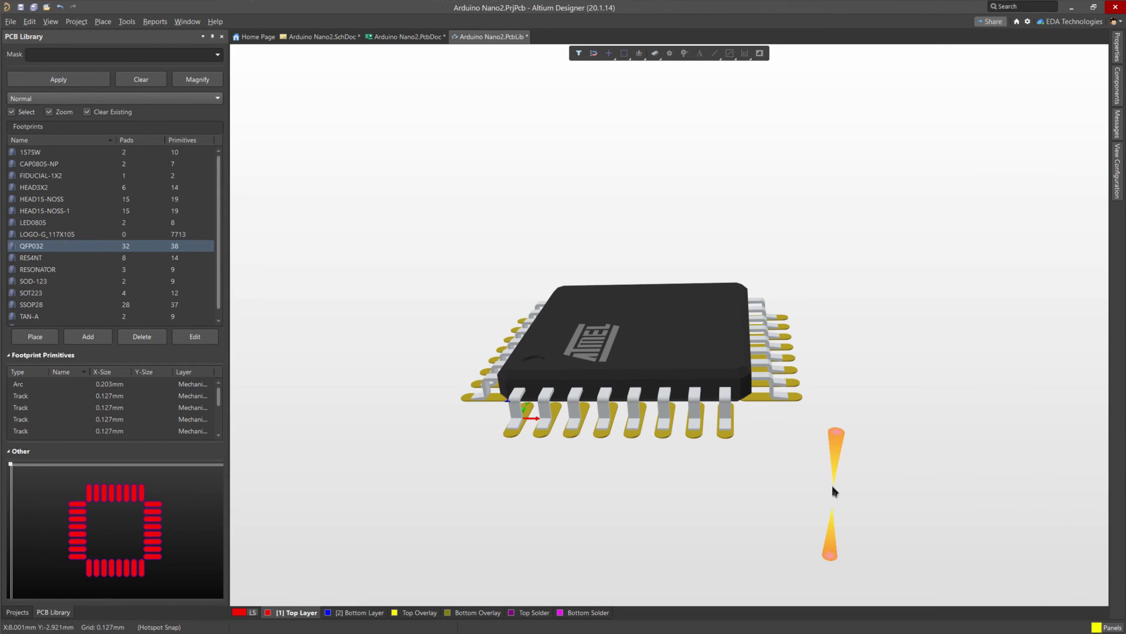
pyautogui.press('2')
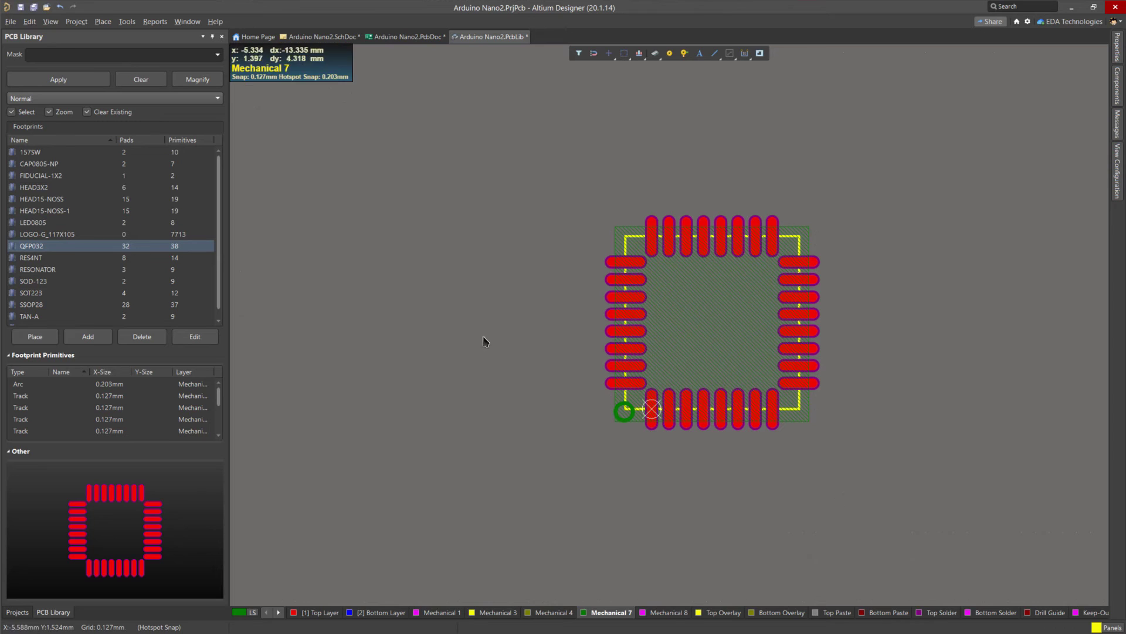
# Step: Save the PcbLib and update the PCB with QFP032, including its mechanical layers
pyautogui.click(11, 22)
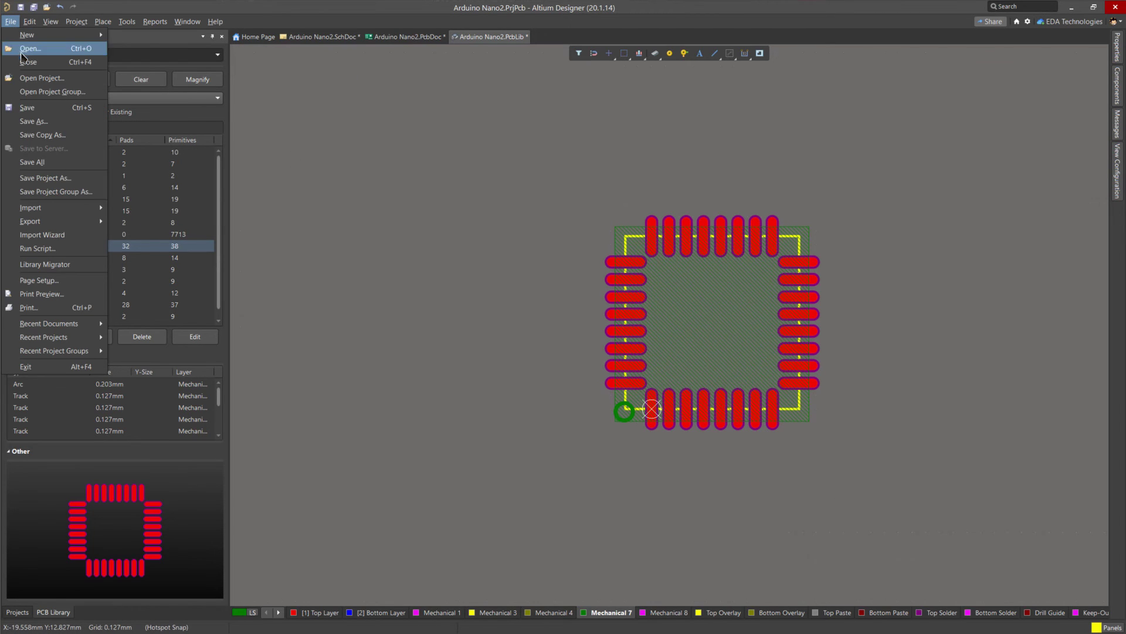
pyautogui.click(41, 112)
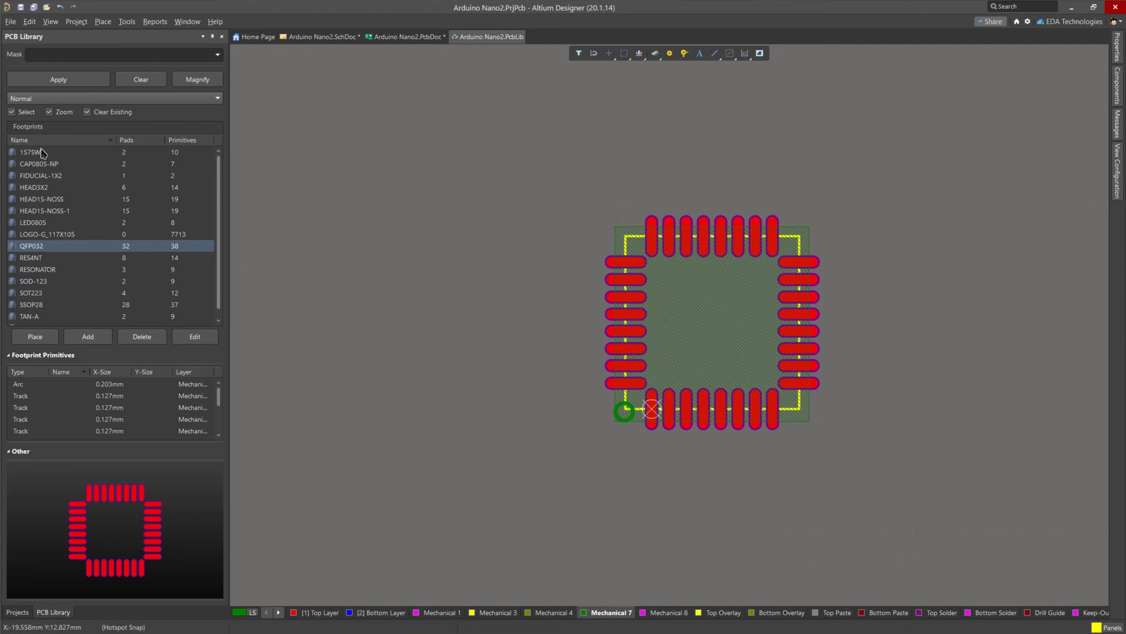
pyautogui.rightClick(37, 247)
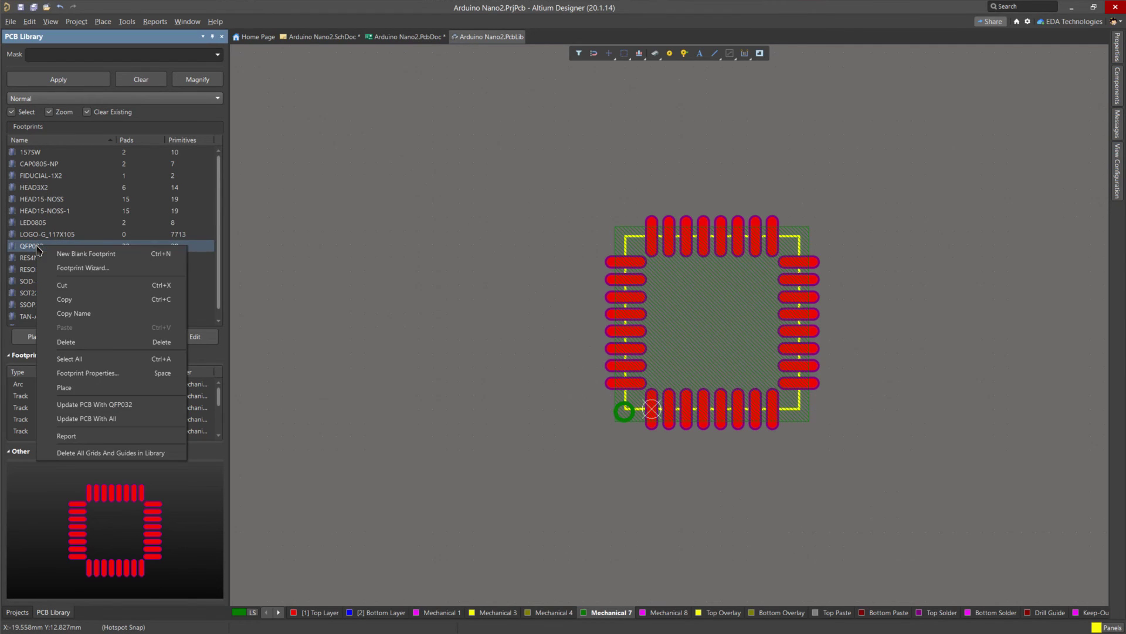
pyautogui.click(128, 405)
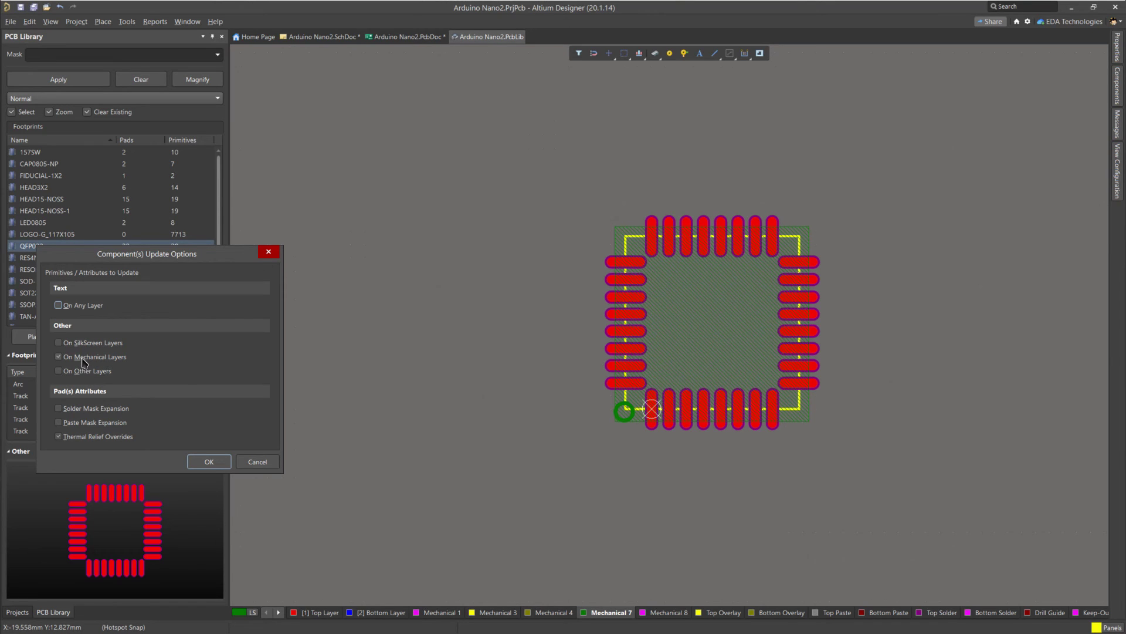
pyautogui.click(210, 463)
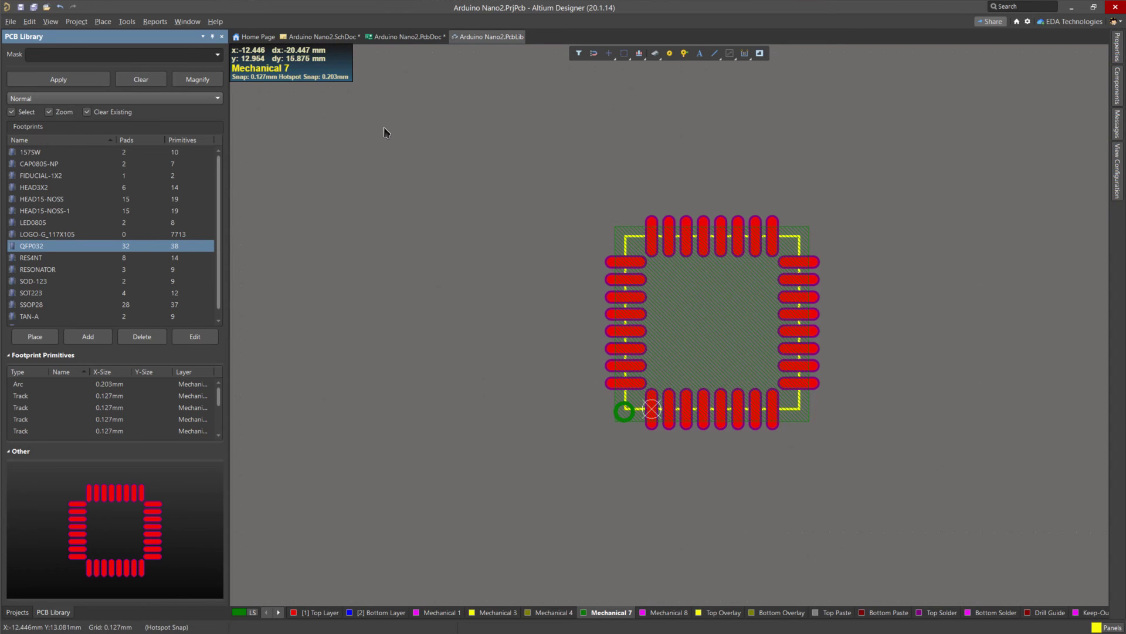
# Step: On Arduino Nano2.PcbDoc, make tPlace active and check the U1 chip in 3D, then return to 2D
pyautogui.click(428, 39)
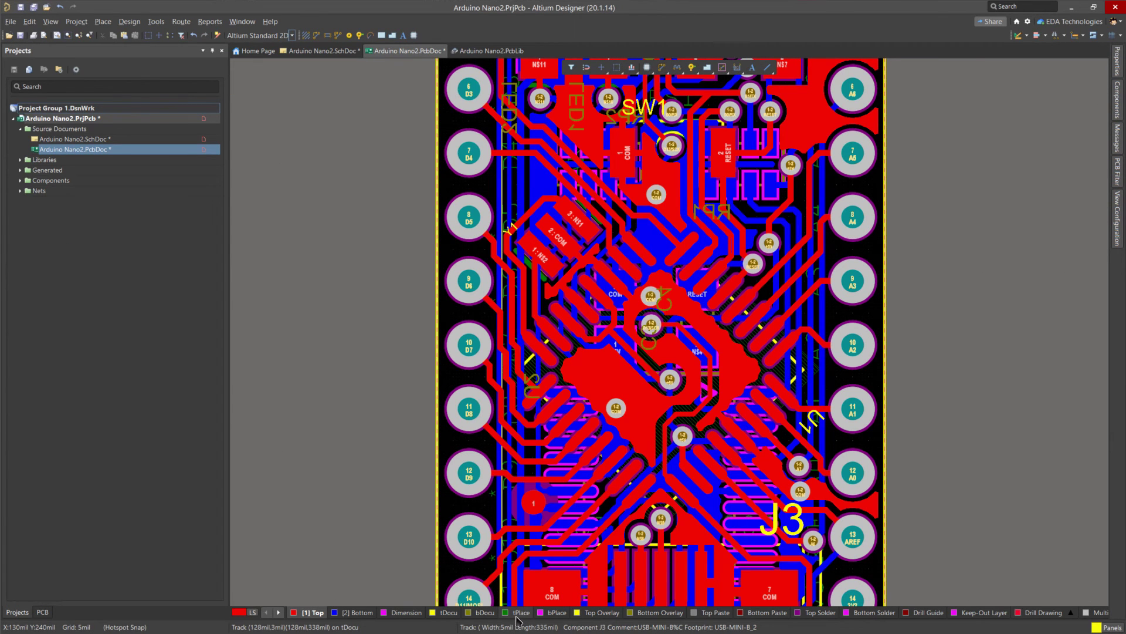
pyautogui.click(517, 615)
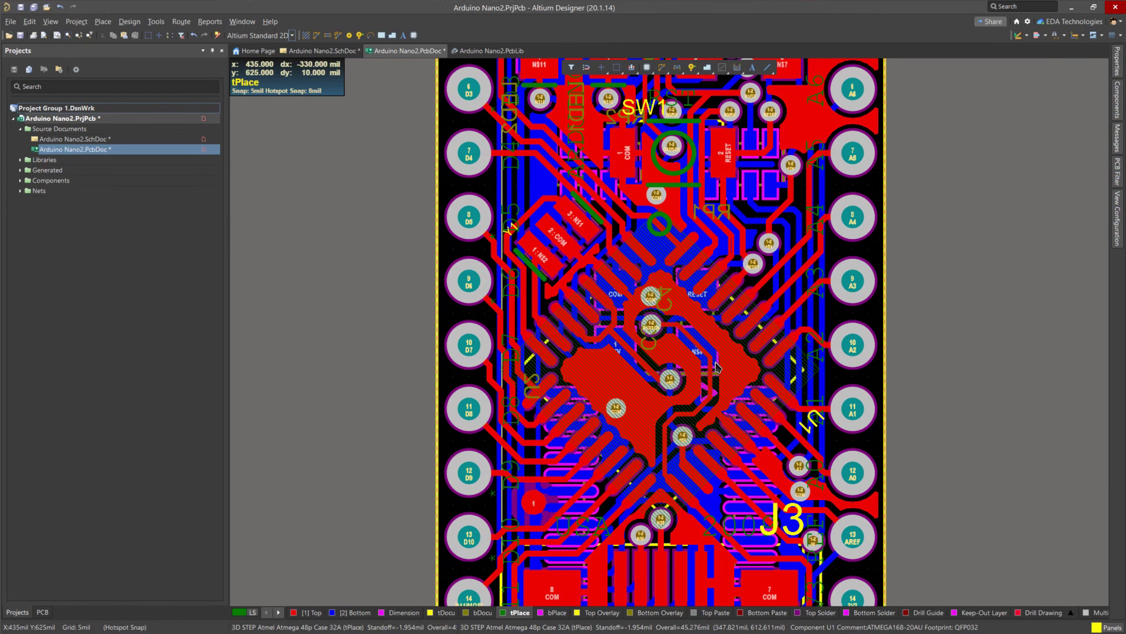
pyautogui.press('3')
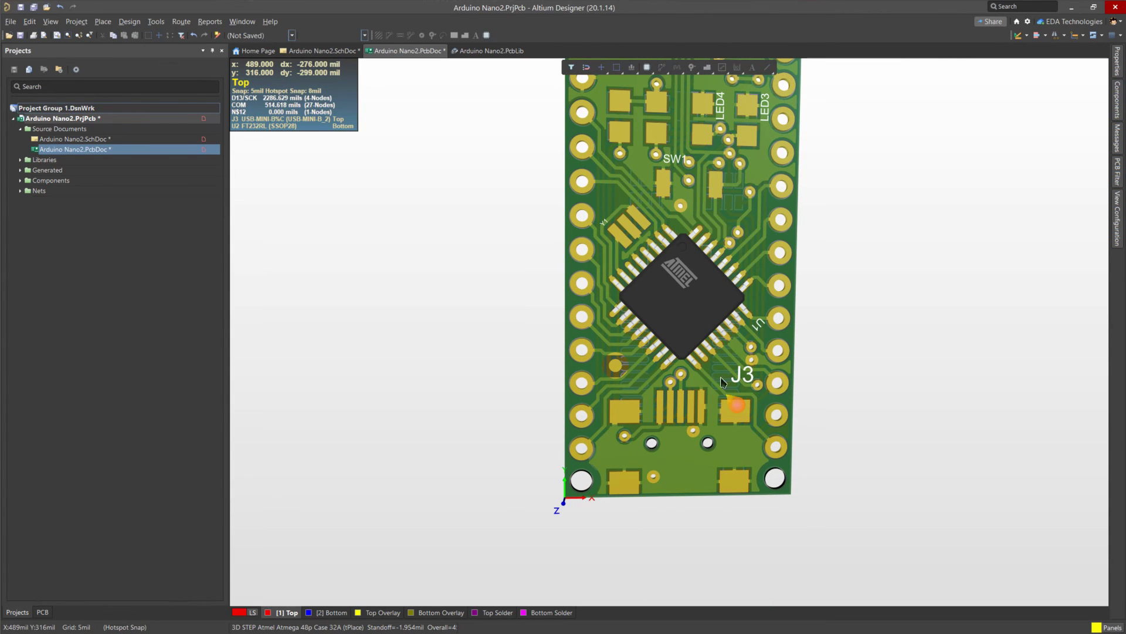
pyautogui.scroll(3, 694, 359)
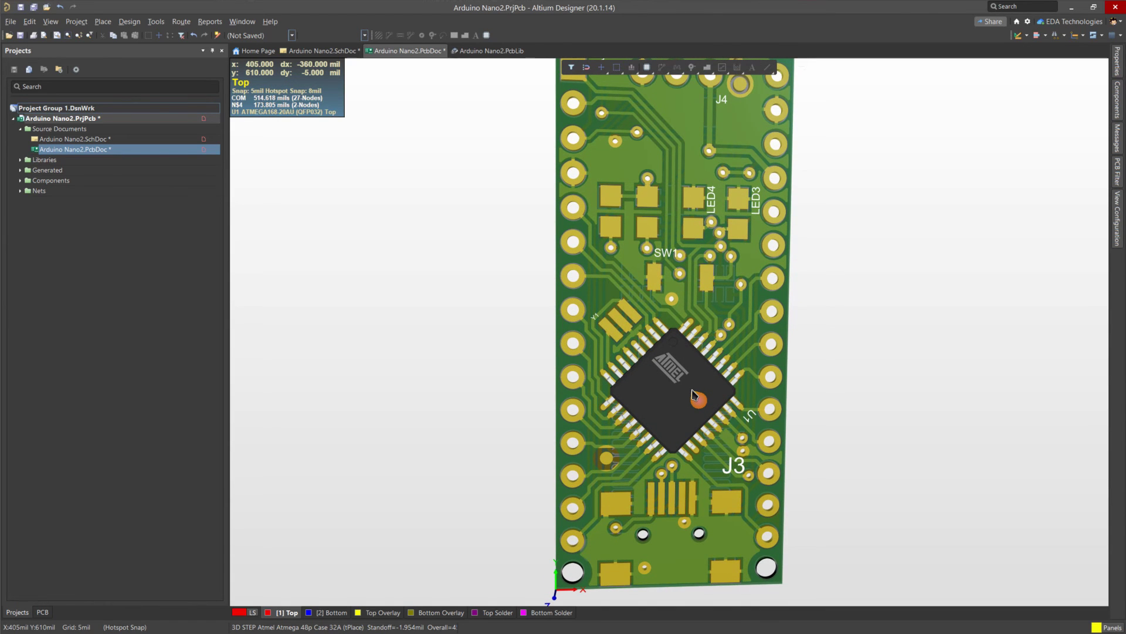
pyautogui.press('2')
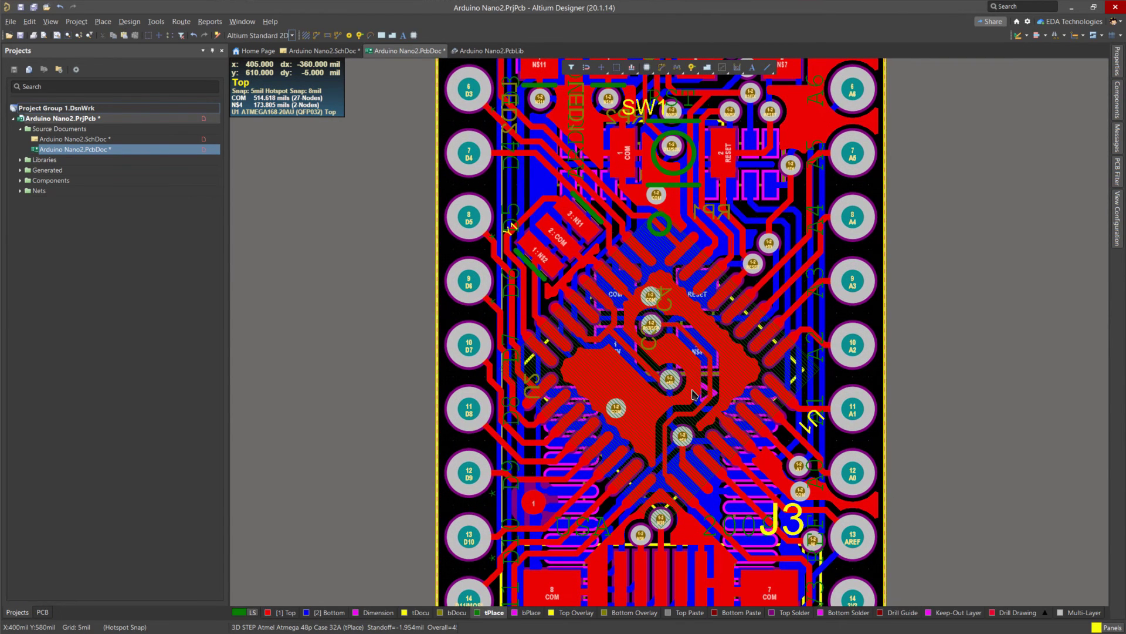
# Step: Switch units to mm, make Dimension the active layer, and select all its outline lines
pyautogui.press('q')
pyautogui.hotkey('ctrl', 'pagedown')
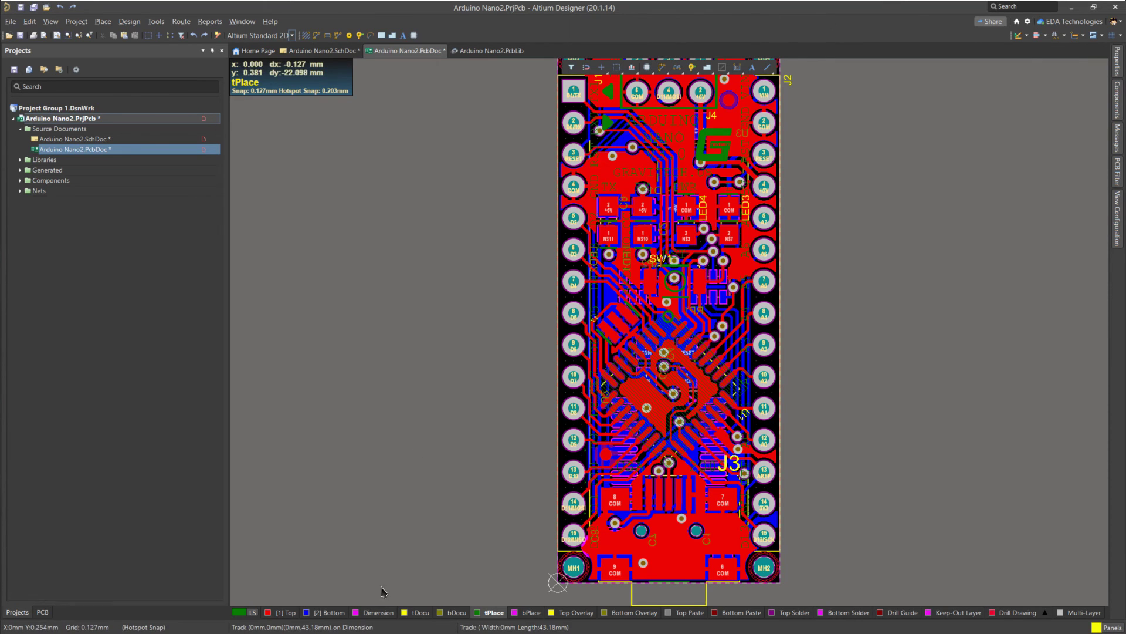
pyautogui.click(378, 612)
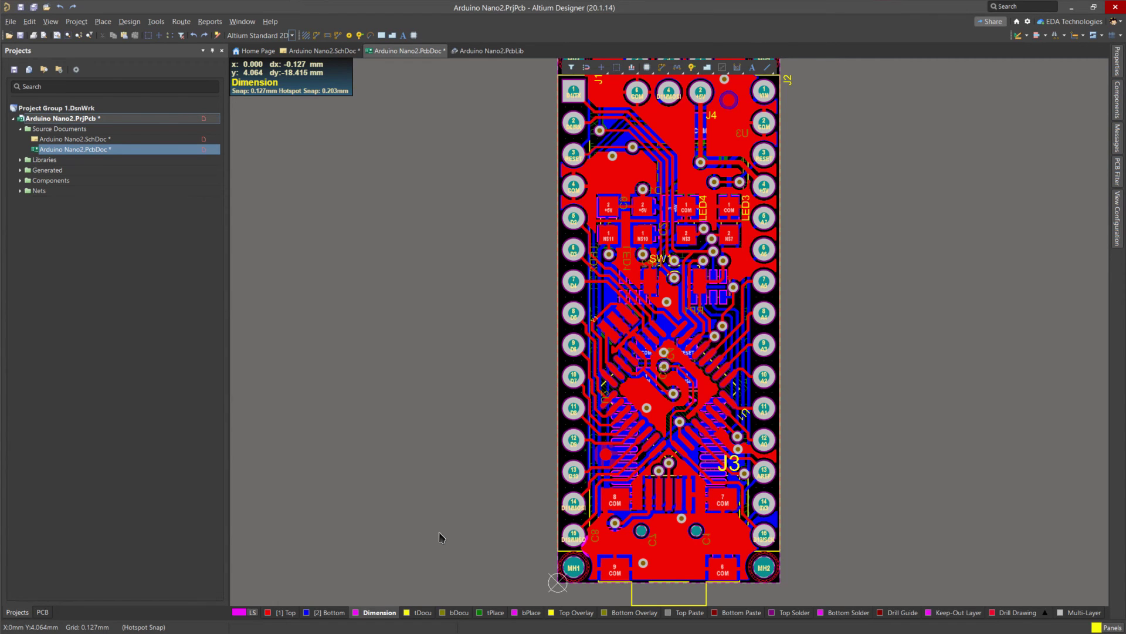
pyautogui.click(38, 24)
pyautogui.moveTo(146, 136)
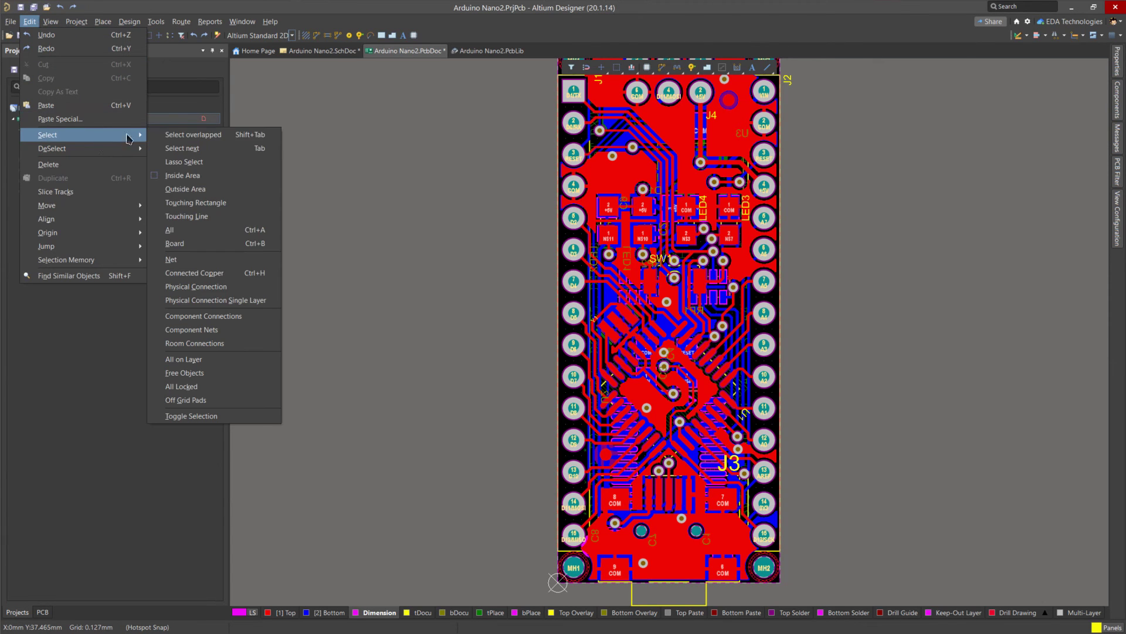
pyautogui.click(233, 359)
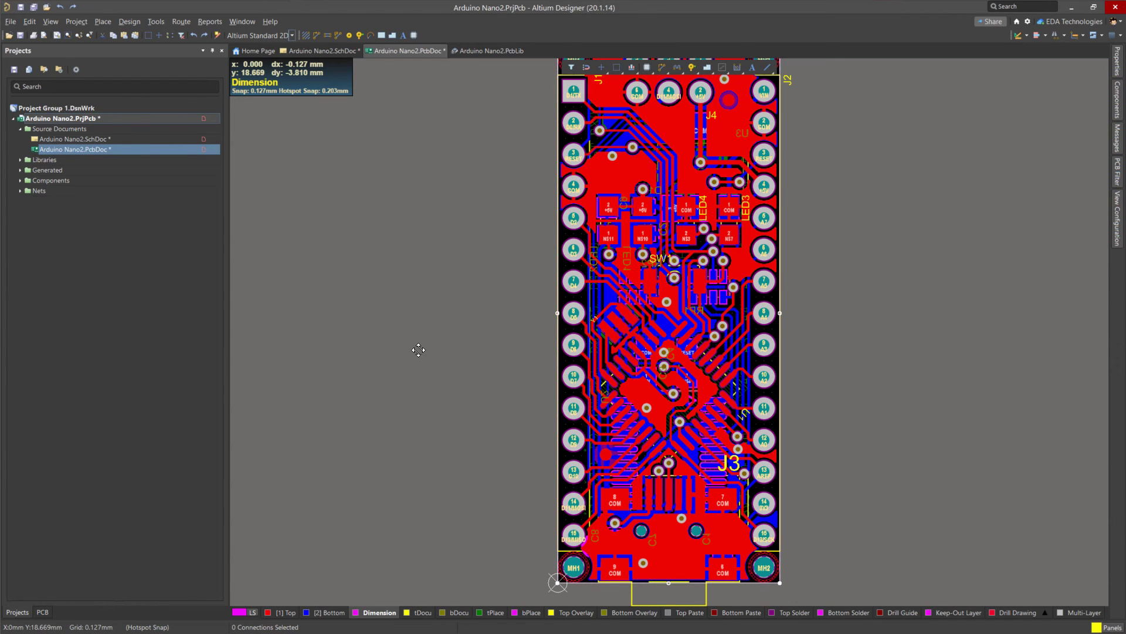
# Step: Change the four selected outline lines' width to 0.1mm, then deselect them
pyautogui.keyDown('ctrl'); pyautogui.scroll(-3, 452, 309); pyautogui.keyUp('ctrl')
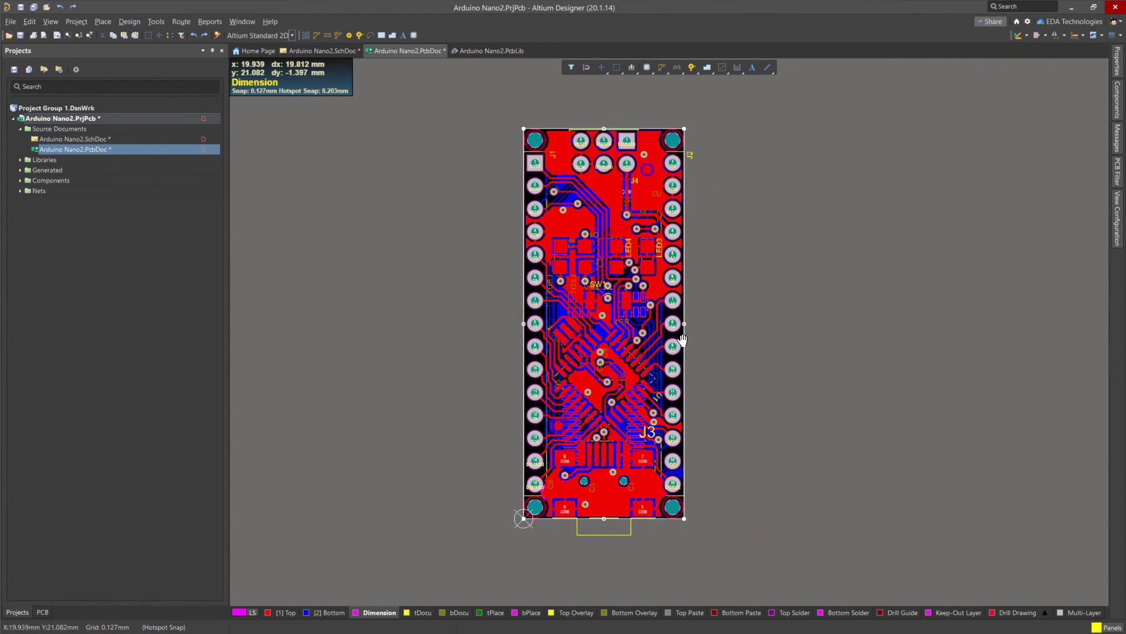
pyautogui.click(1117, 64)
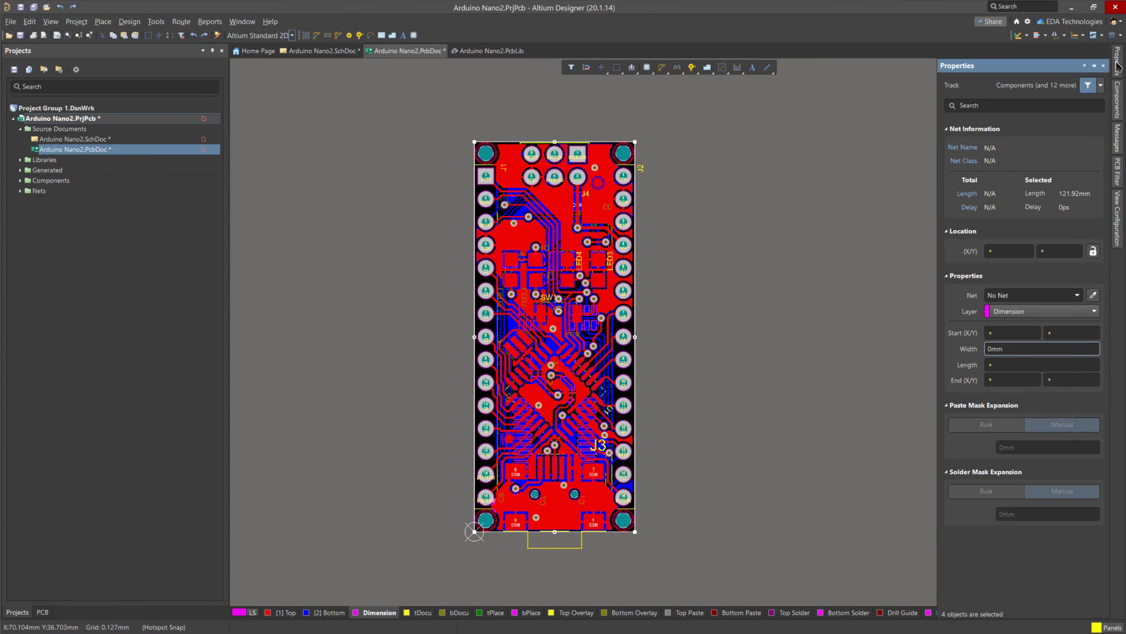
pyautogui.doubleClick(1052, 346)
pyautogui.write('0.1')
pyautogui.press('Return')
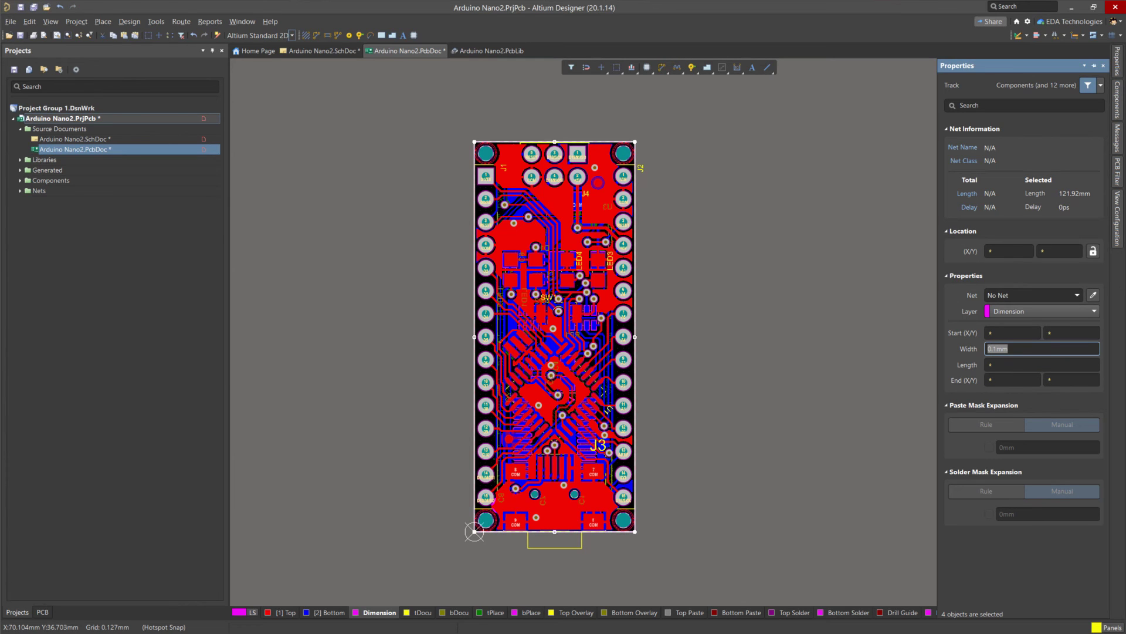
pyautogui.click(858, 362)
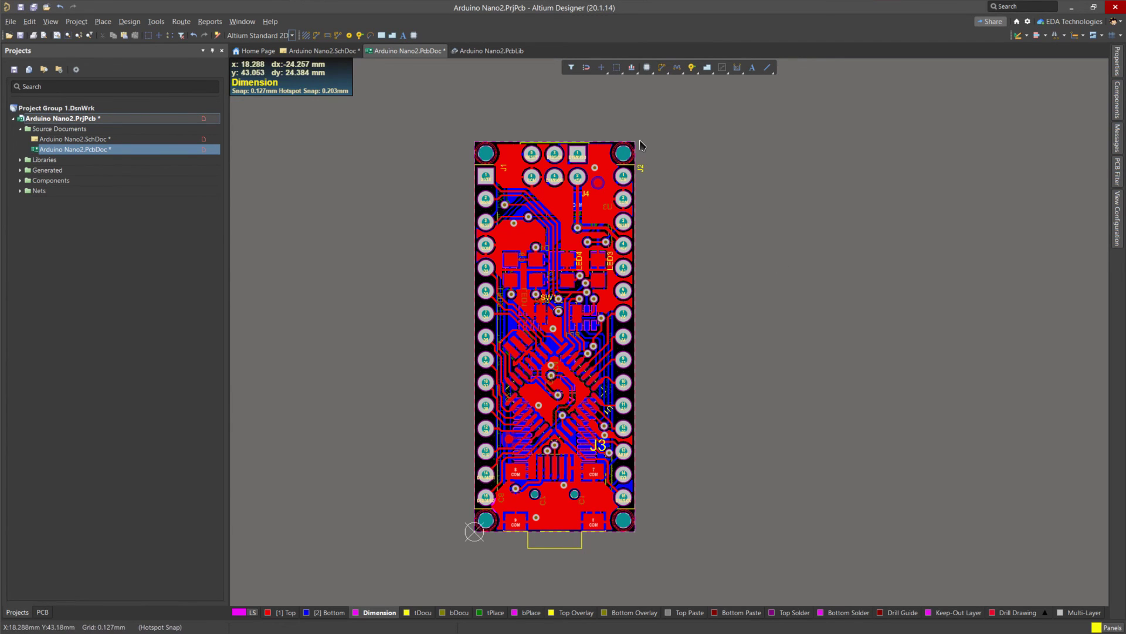
# Step: Shift the right outline edge 10mm right using Move Selection by X,Y
pyautogui.keyDown('ctrl'); pyautogui.scroll(4, 628, 167); pyautogui.keyUp('ctrl')
pyautogui.click(628, 167)
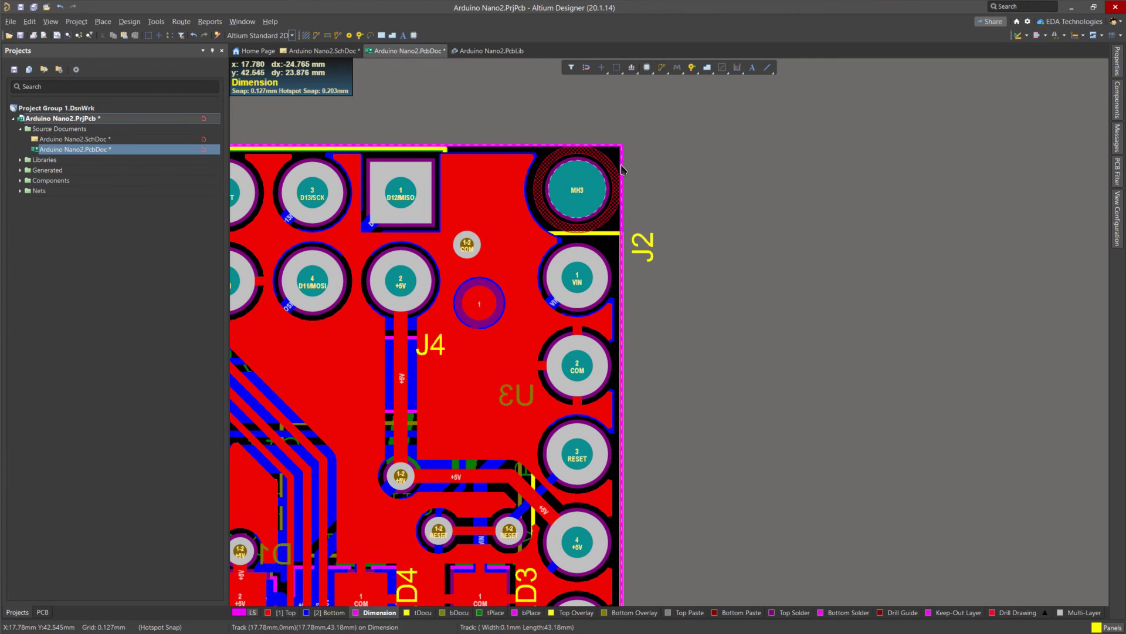
pyautogui.rightClick(766, 264)
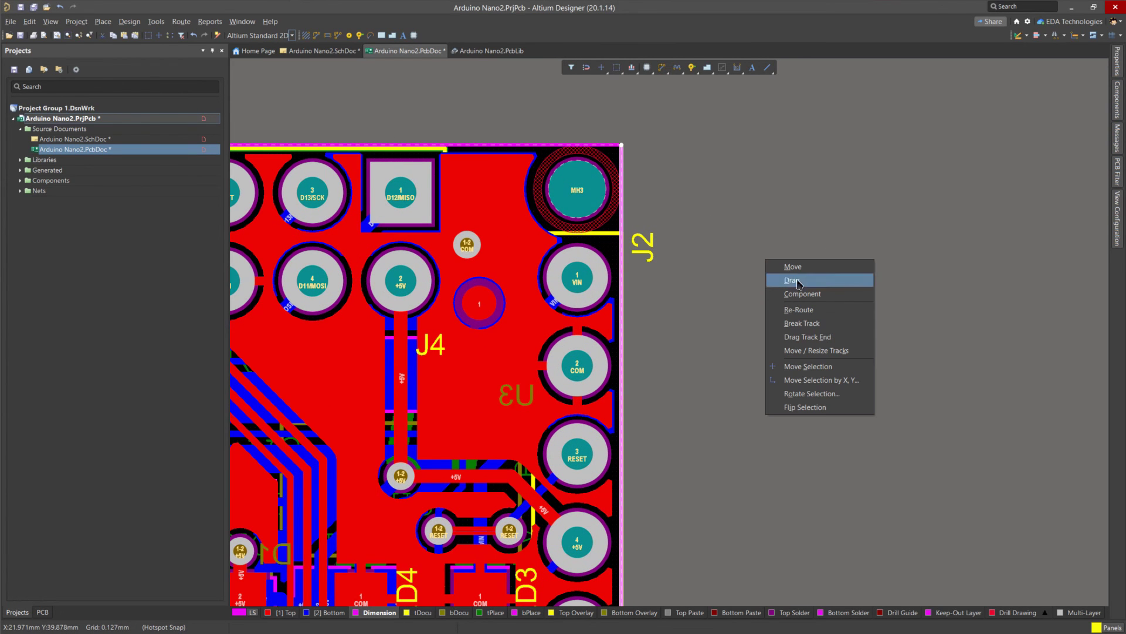
pyautogui.click(818, 380)
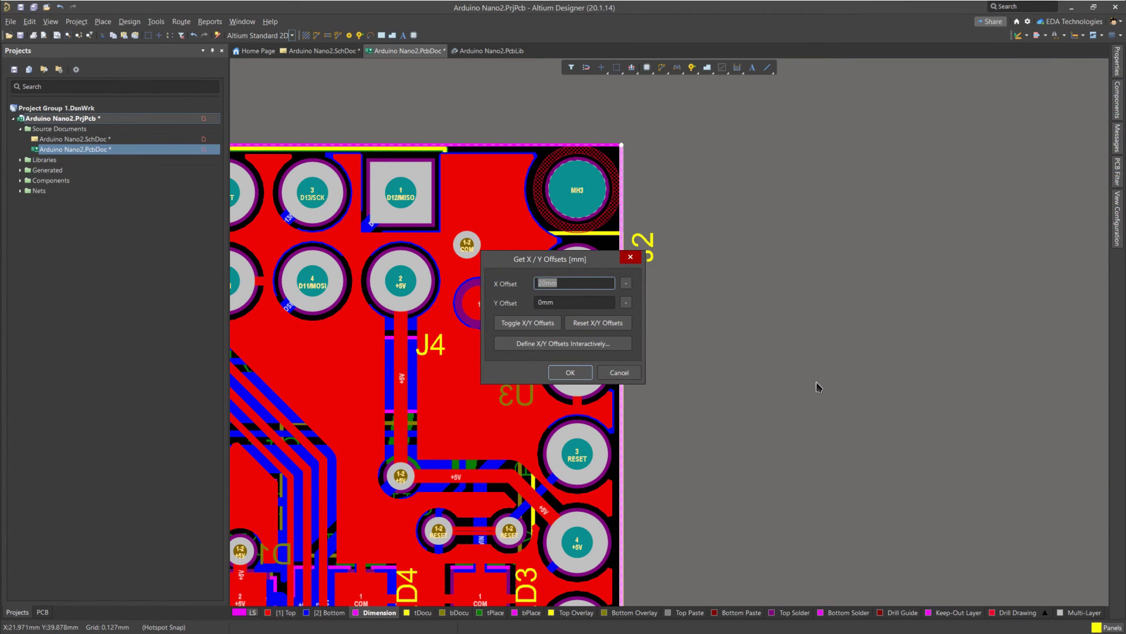
pyautogui.write('10')
pyautogui.click(564, 371)
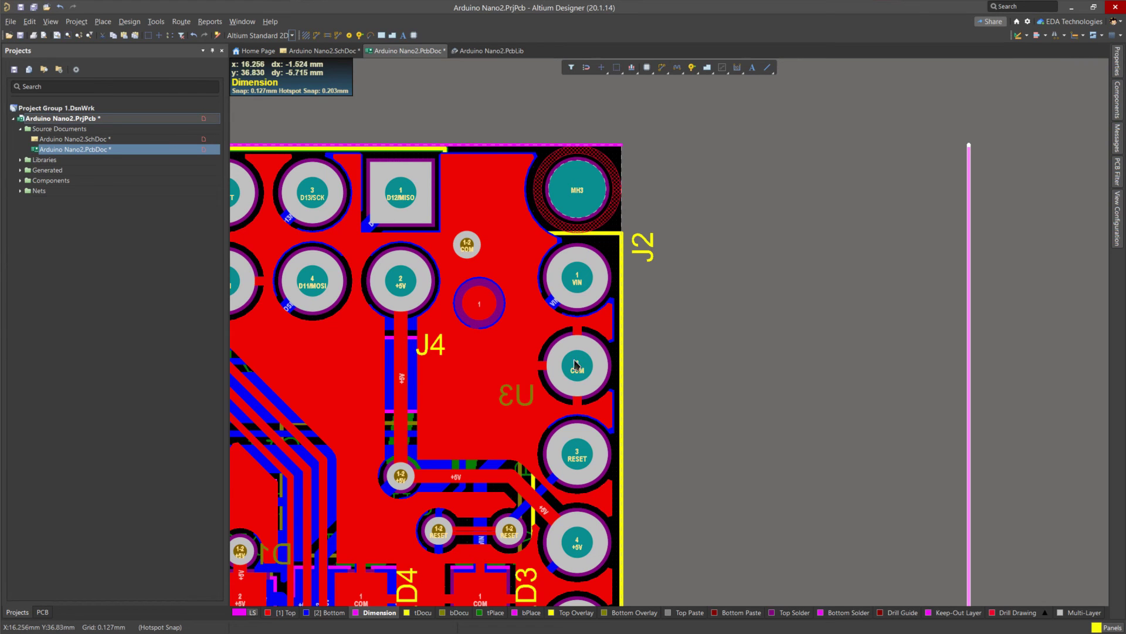
# Step: Stretch the board's top outline edge 10 mm right to meet the moved right edge
pyautogui.click(613, 146)
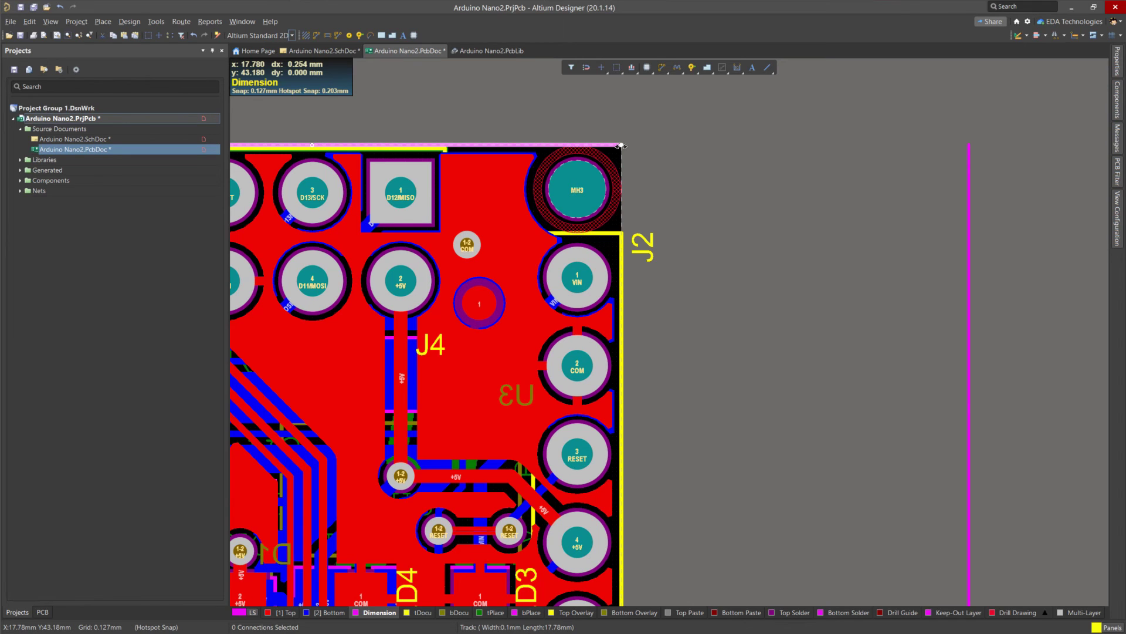
pyautogui.moveTo(621, 146); pyautogui.dragTo(969, 145)
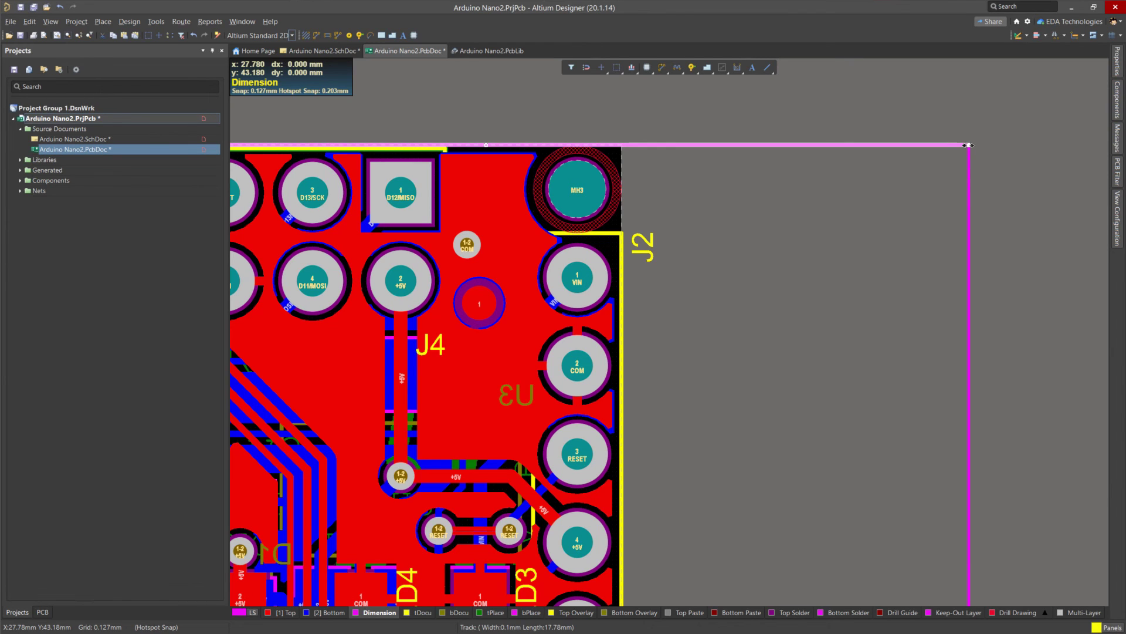
pyautogui.click(869, 290)
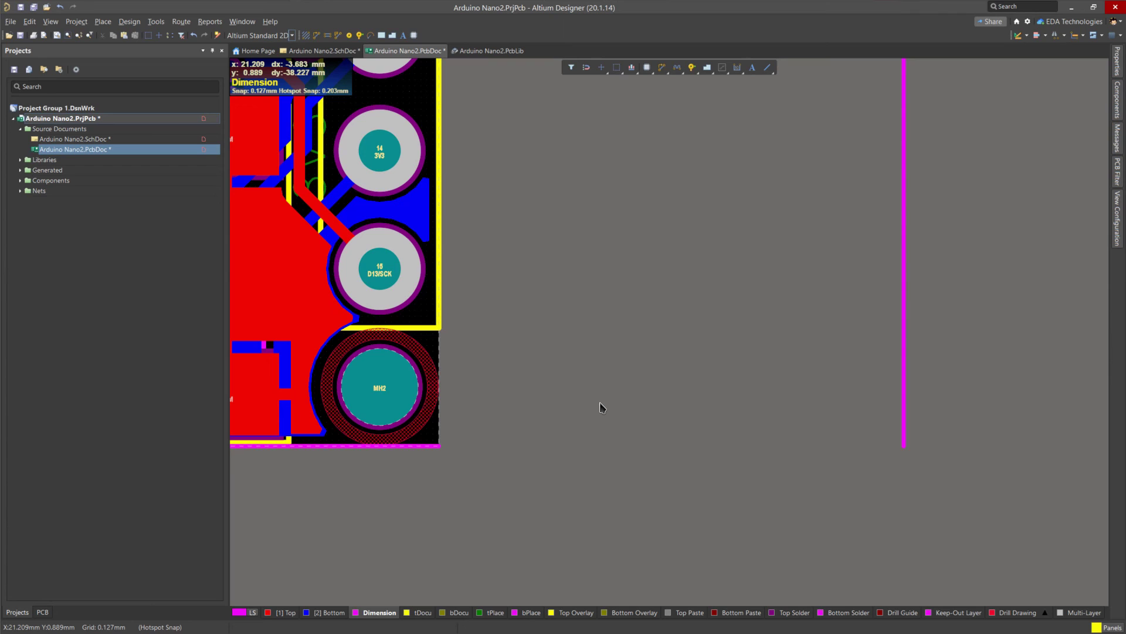
# Step: Place an upward-curving arc from the board's bottom corner to the outline's right side
pyautogui.click(103, 22)
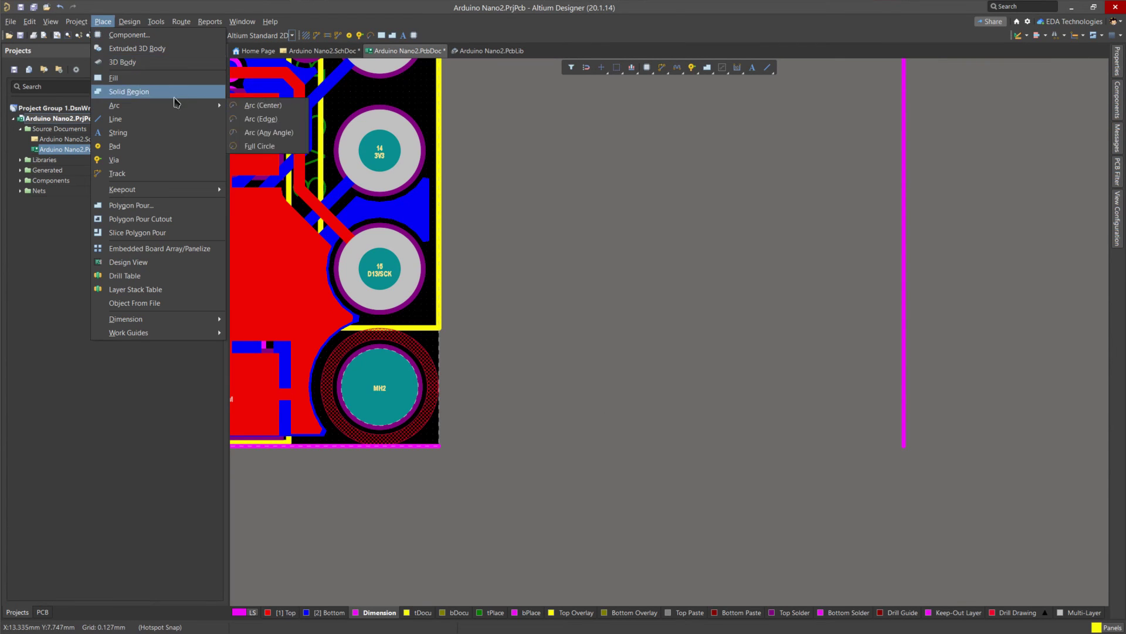
pyautogui.moveTo(212, 106)
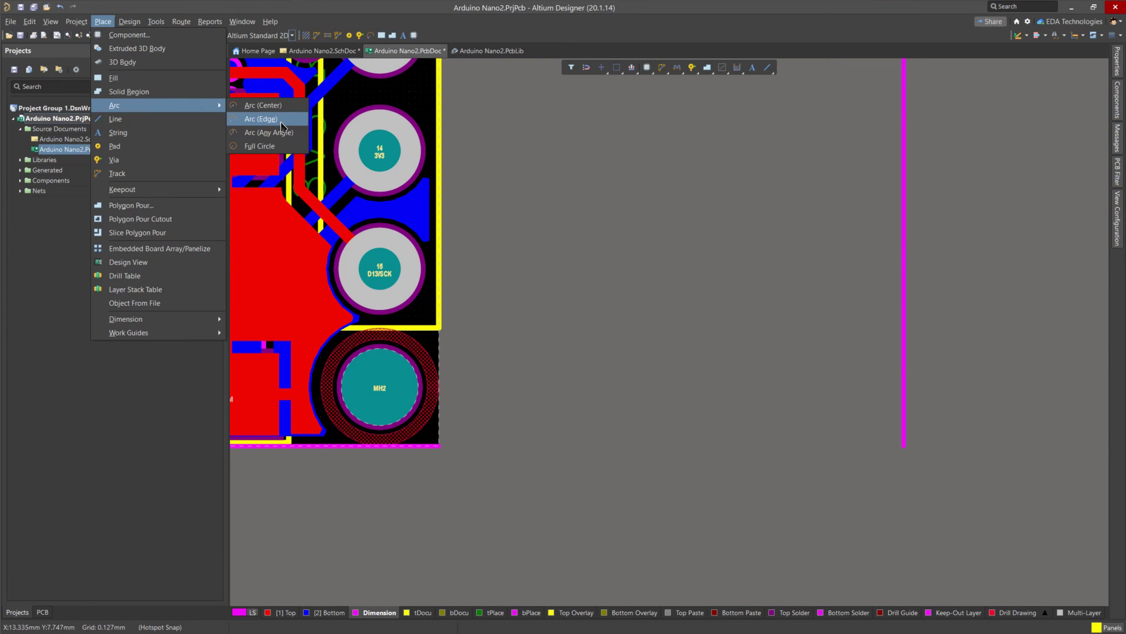
pyautogui.click(283, 119)
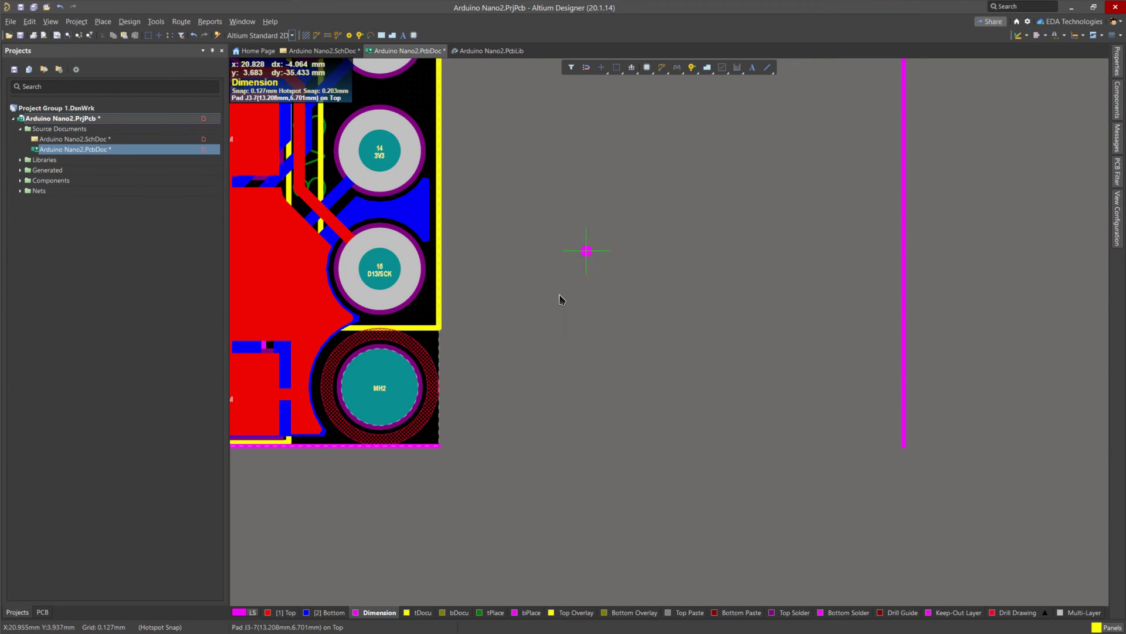
pyautogui.click(440, 446)
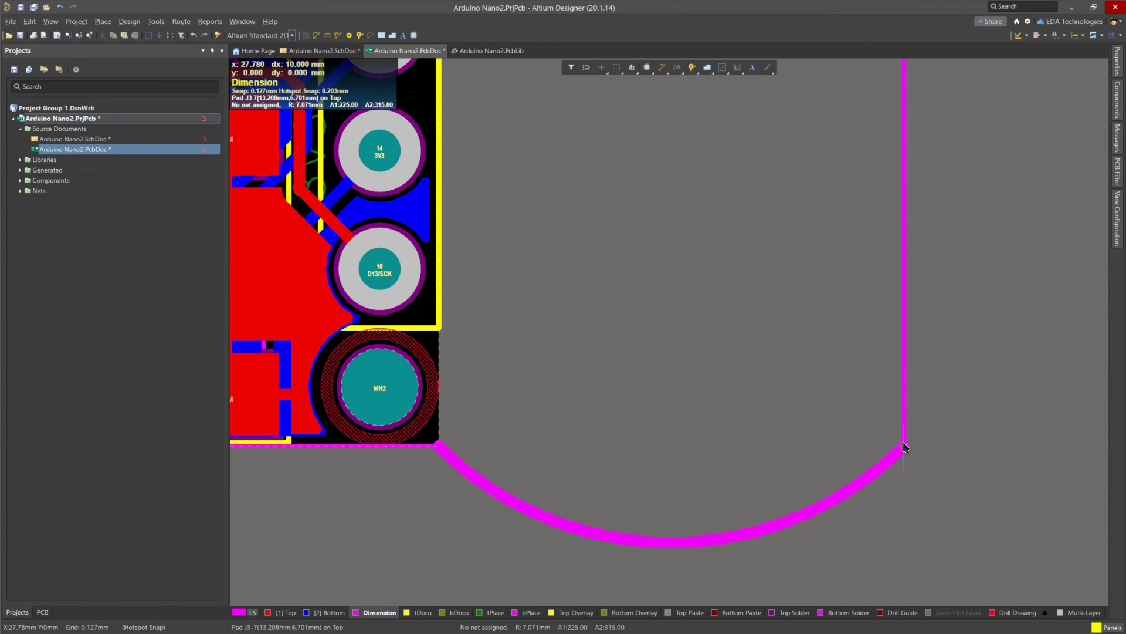
pyautogui.press('space')
pyautogui.click(904, 445)
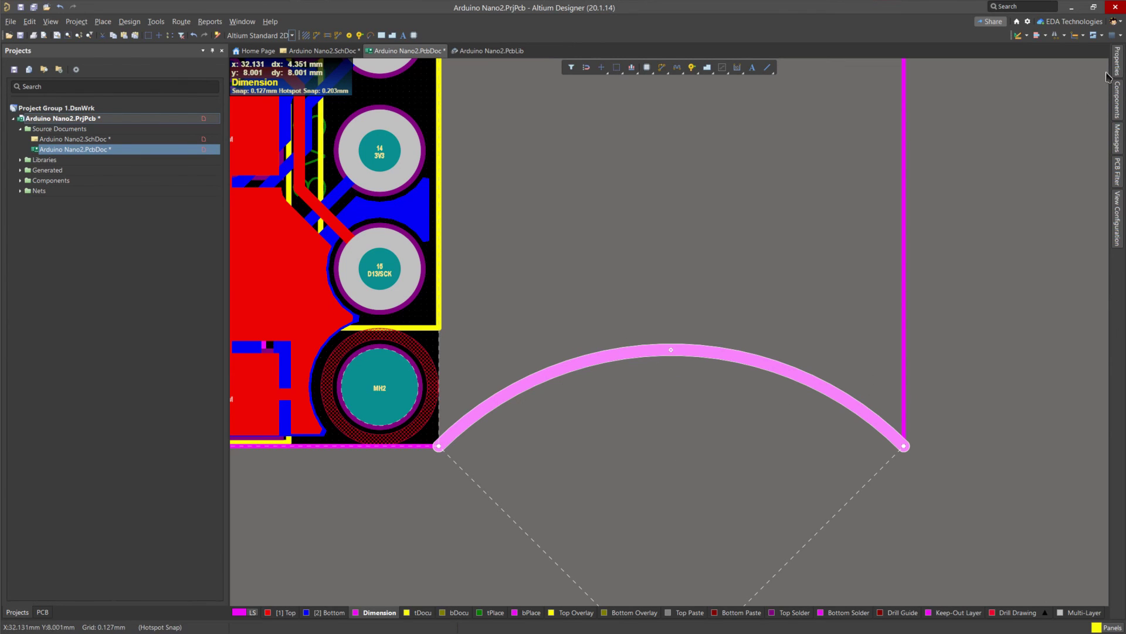
# Step: Set the arc's width to 0.1mm in Properties
pyautogui.moveTo(1117, 70)
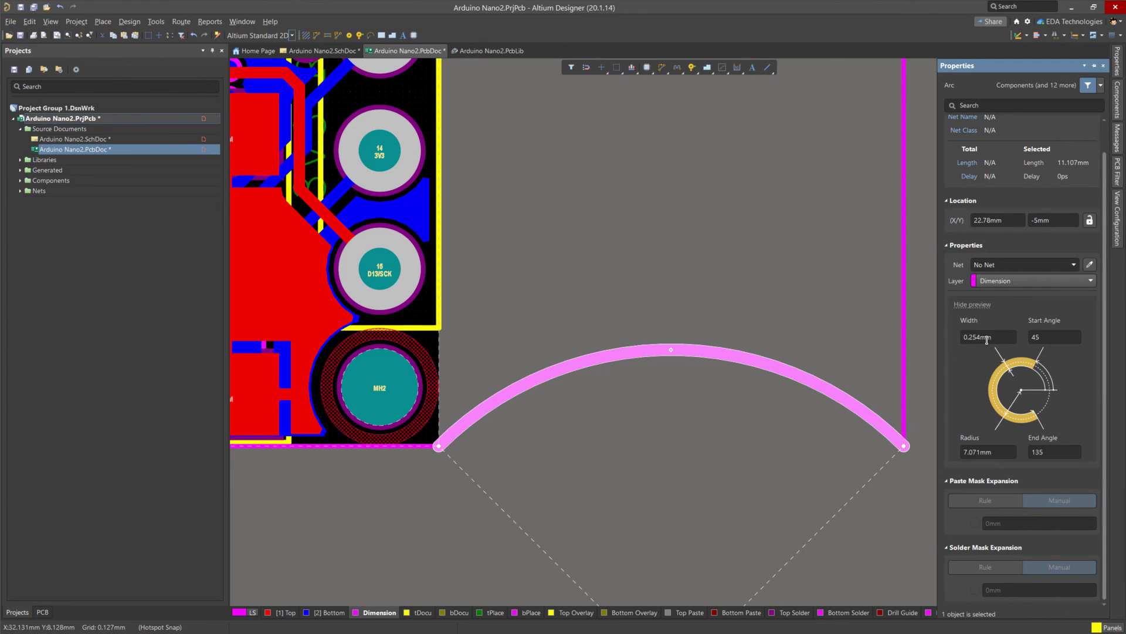
pyautogui.click(1000, 335)
pyautogui.write('0.1')
pyautogui.press('Return')
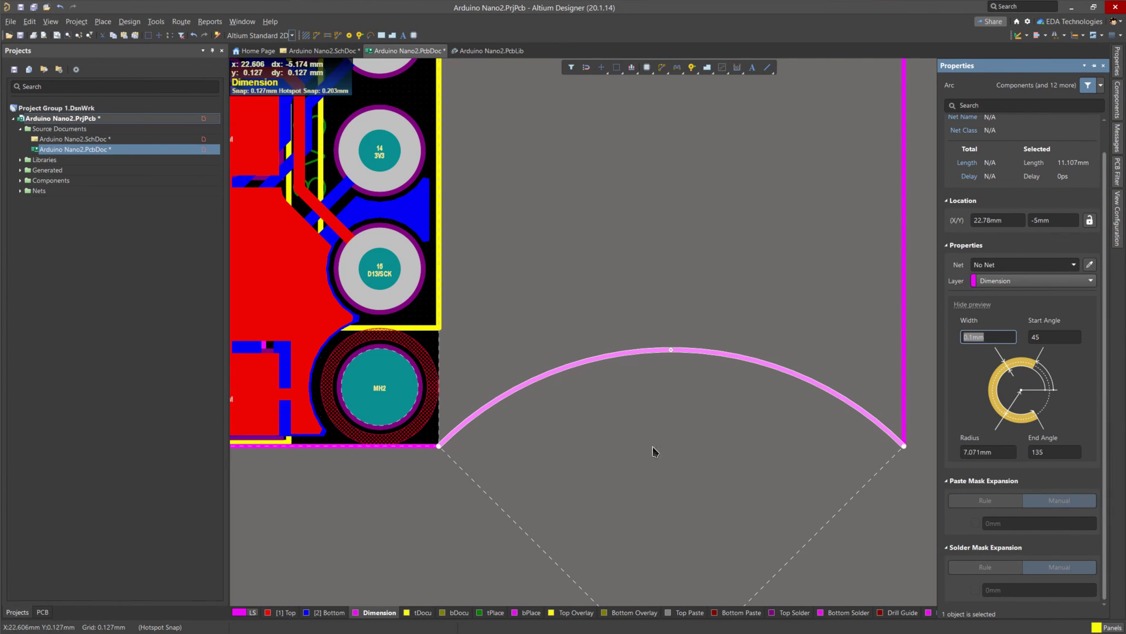
pyautogui.click(628, 477)
pyautogui.keyDown('ctrl'); pyautogui.scroll(-2, 670, 298); pyautogui.keyUp('ctrl')
pyautogui.keyDown('ctrl'); pyautogui.scroll(-4, 670, 299); pyautogui.keyUp('ctrl')
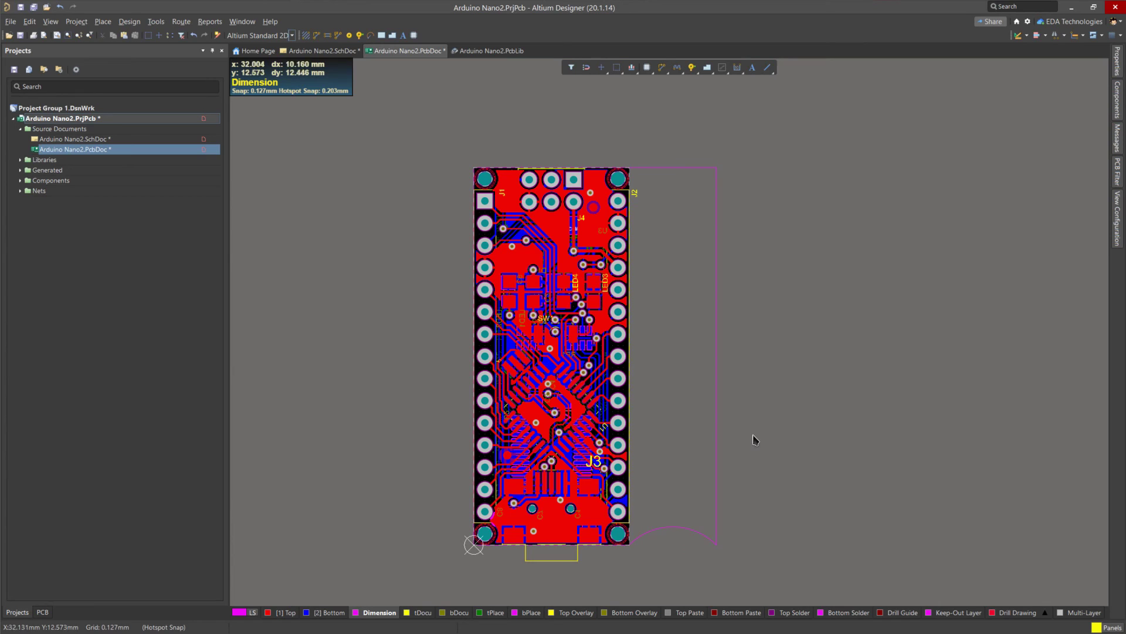
# Step: Redefine the board shape from the whole connected outline selection
pyautogui.click(716, 434)
pyautogui.press('Tab')
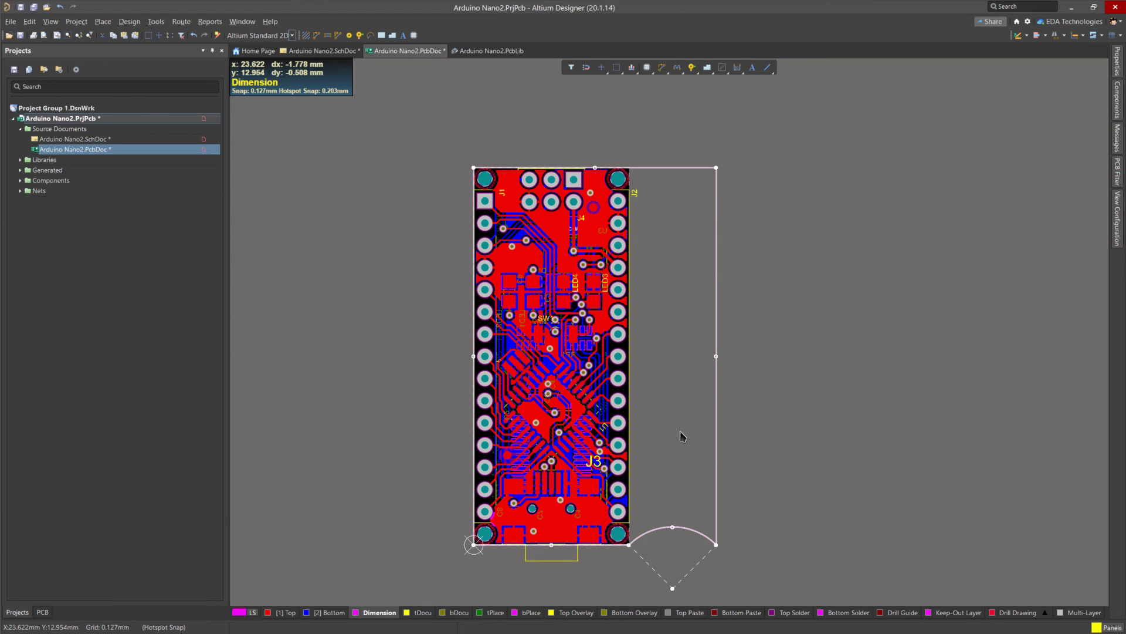
pyautogui.click(130, 22)
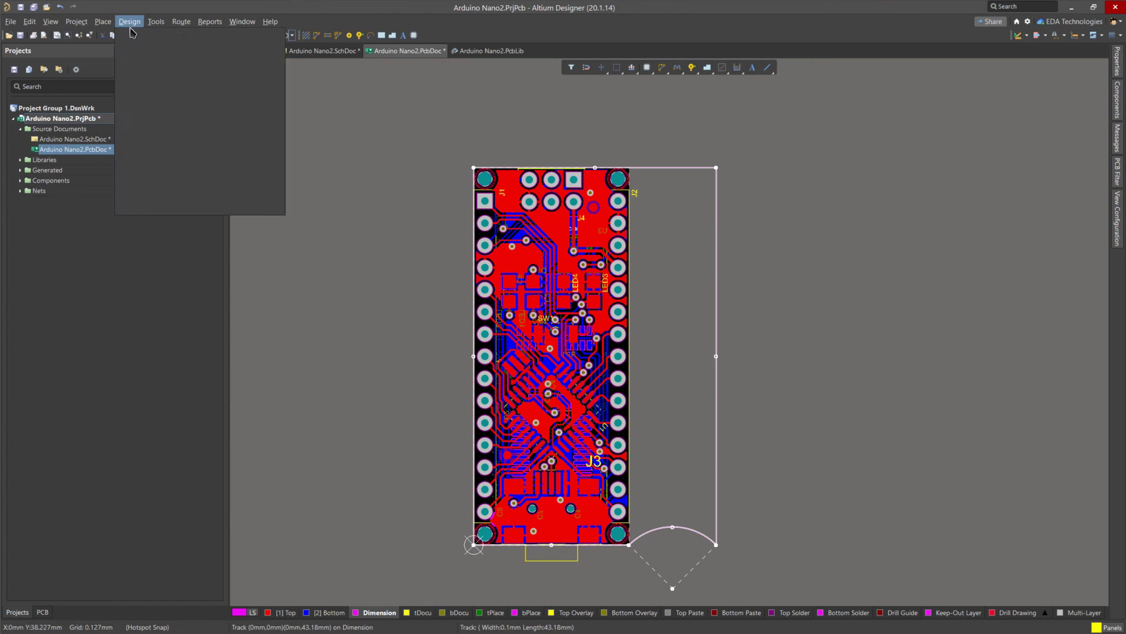
pyautogui.moveTo(147, 96)
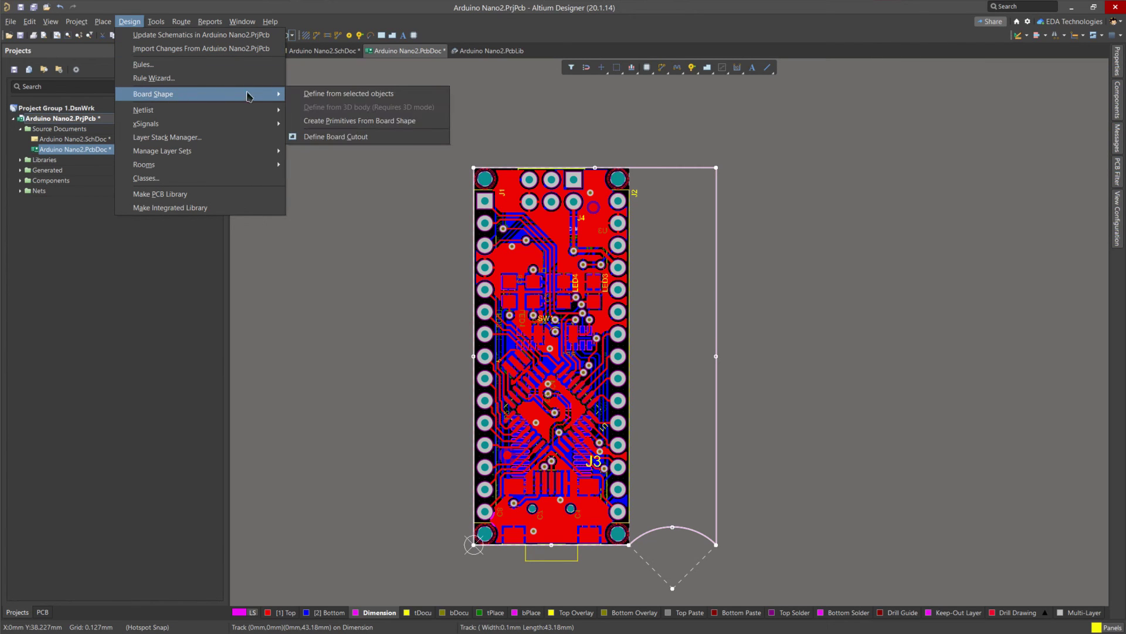
pyautogui.click(332, 95)
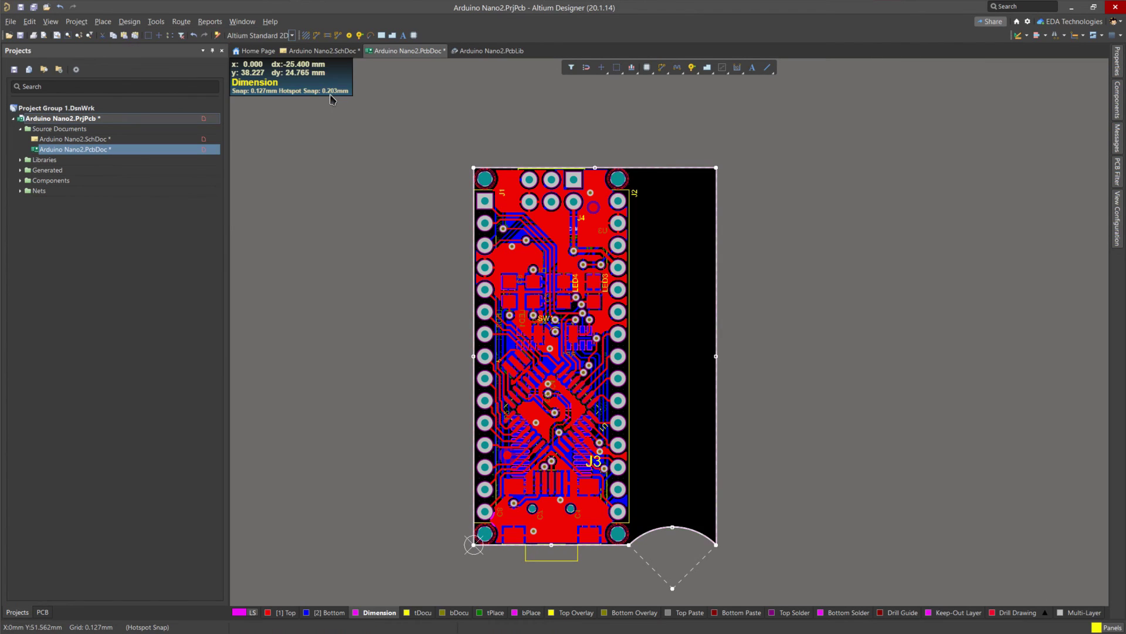
pyautogui.click(327, 228)
# Step: Inspect the new board shape in 3D view, then return to 2D
pyautogui.keyDown('ctrl'); pyautogui.scroll(3, 670, 424); pyautogui.keyUp('ctrl')
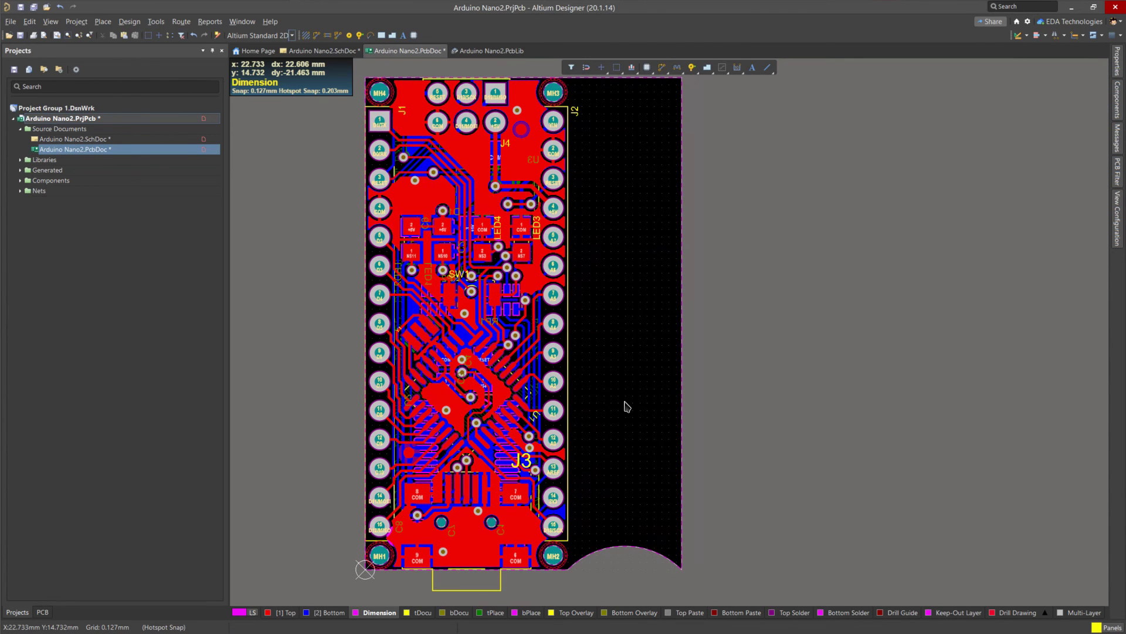
pyautogui.press('3')
pyautogui.keyDown('shift'); pyautogui.moveTo(616, 448); pyautogui.dragTo(573, 331, button='right'); pyautogui.keyUp('shift')
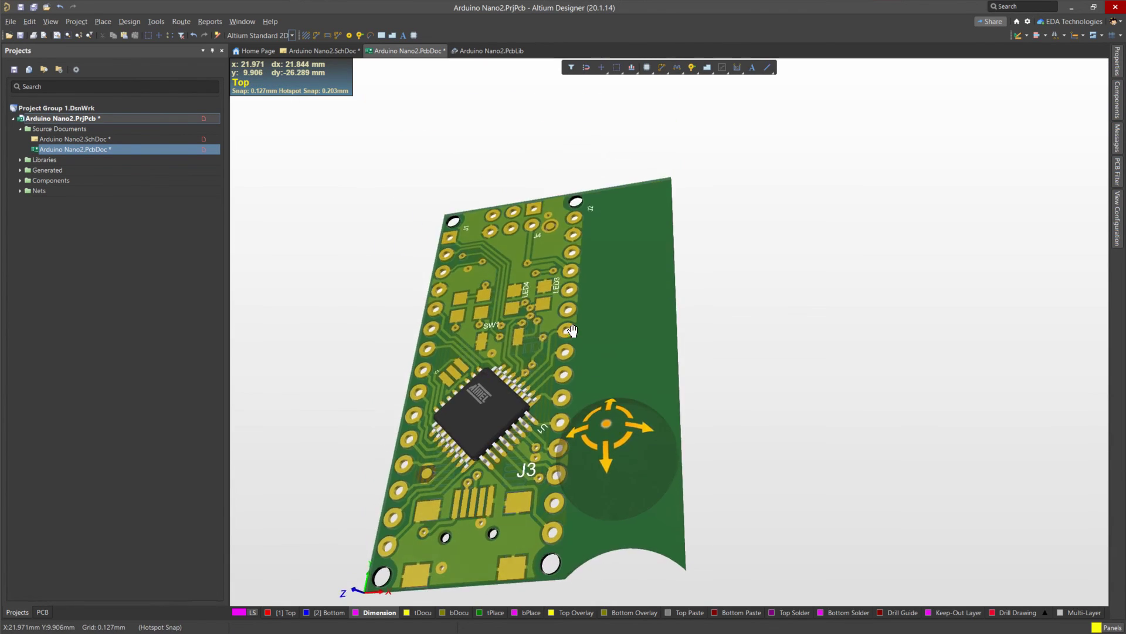
pyautogui.press('2')
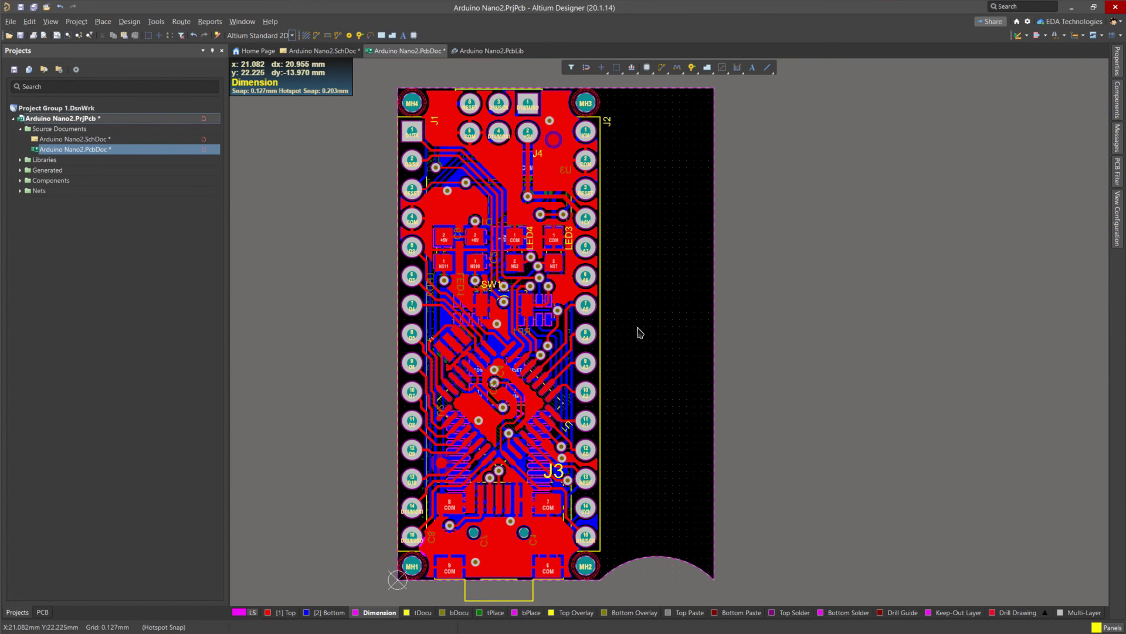
# Step: Save all documents and add a new Output Job File, Job1.OutJob, to the Arduino Nano2 project
pyautogui.click(11, 21)
pyautogui.click(32, 148)
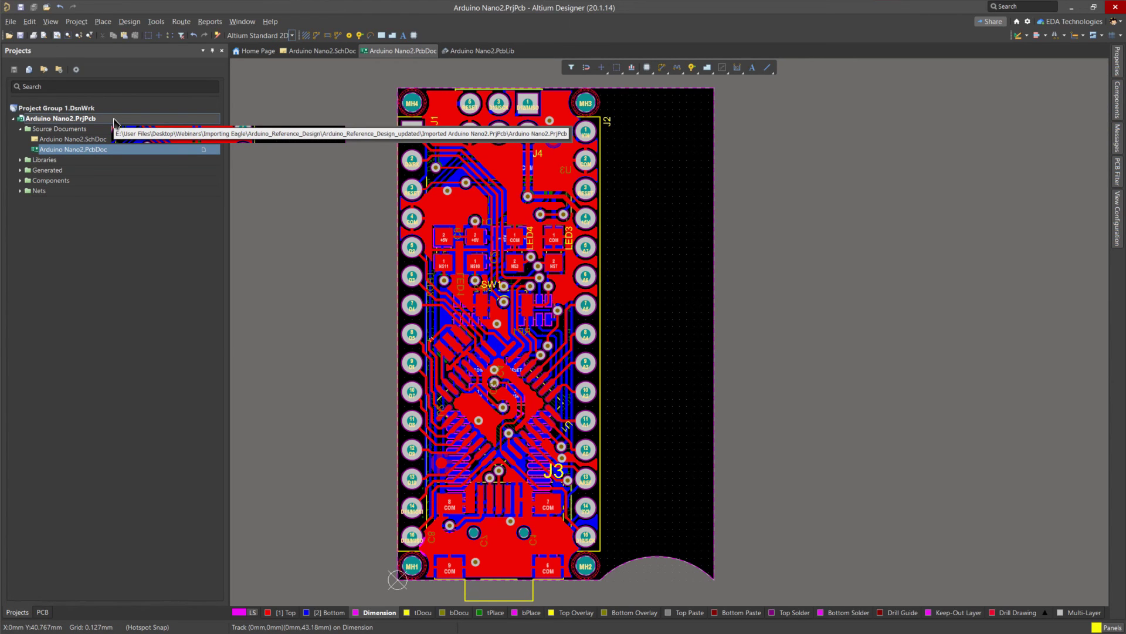
pyautogui.rightClick(64, 122)
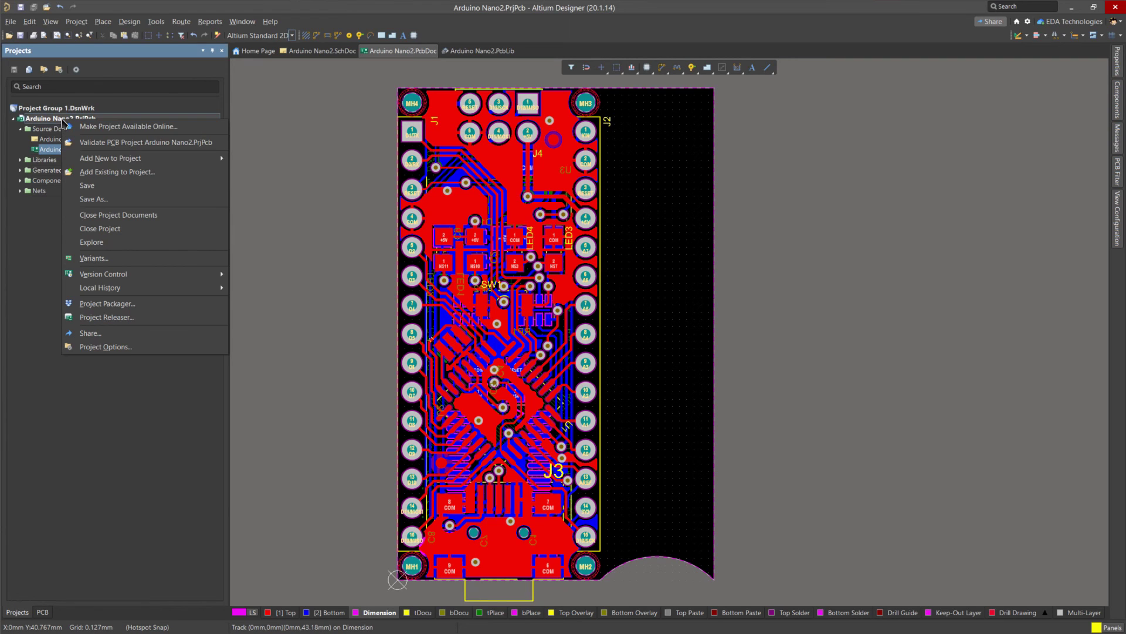
pyautogui.moveTo(120, 160)
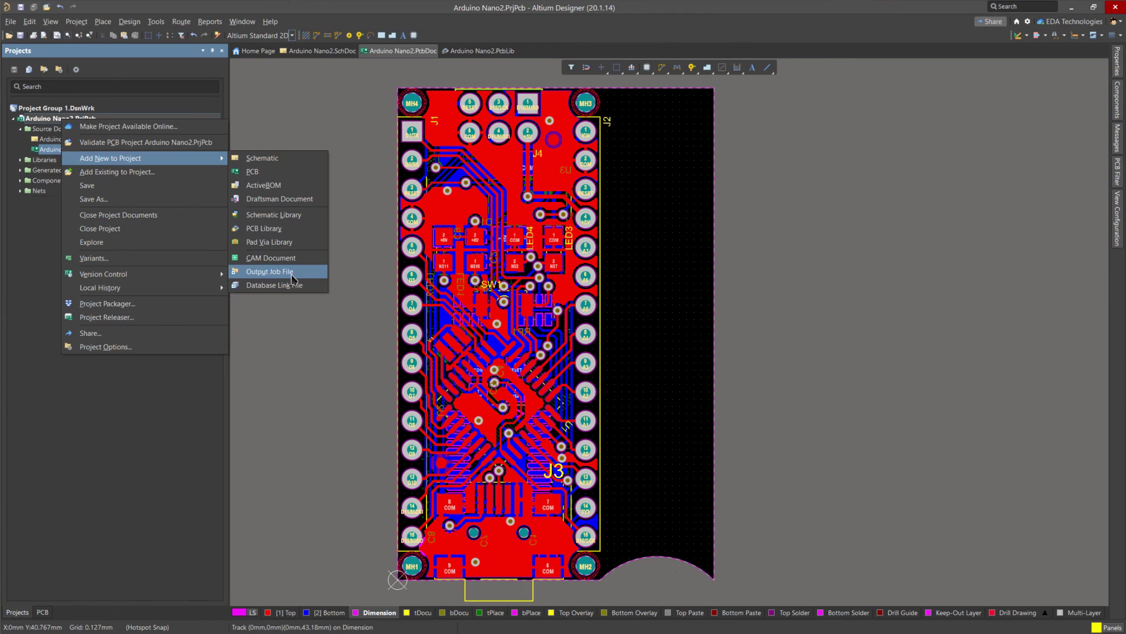
pyautogui.click(291, 275)
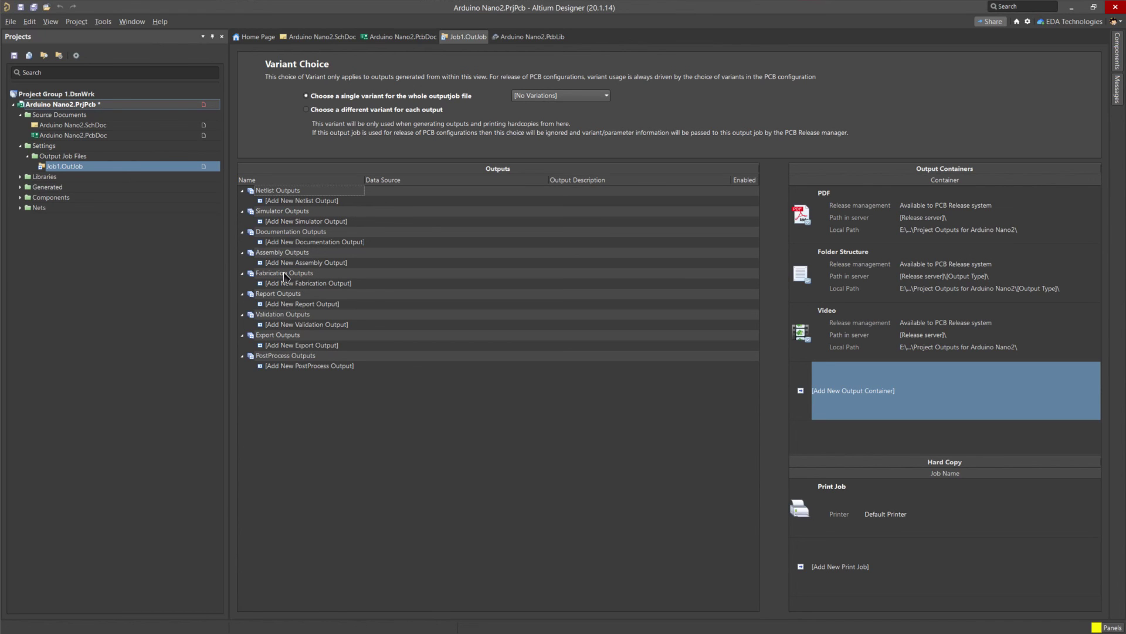
# Step: Add NC Drill Files and Gerber Files fabrication outputs for the PCB document
pyautogui.click(295, 283)
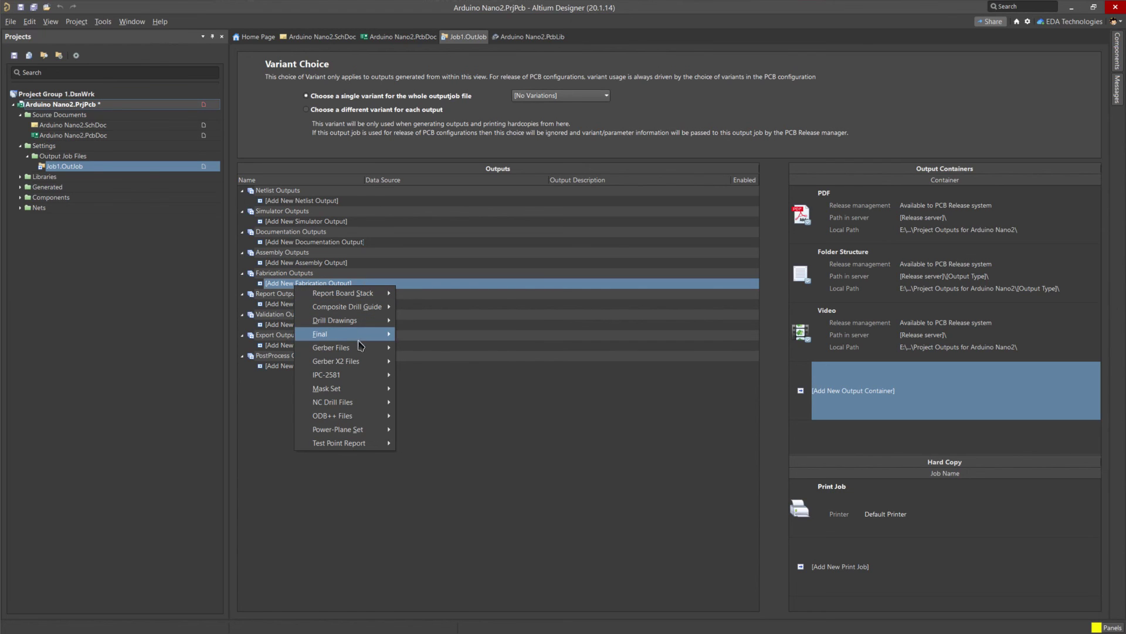
pyautogui.moveTo(360, 352)
pyautogui.moveTo(360, 404)
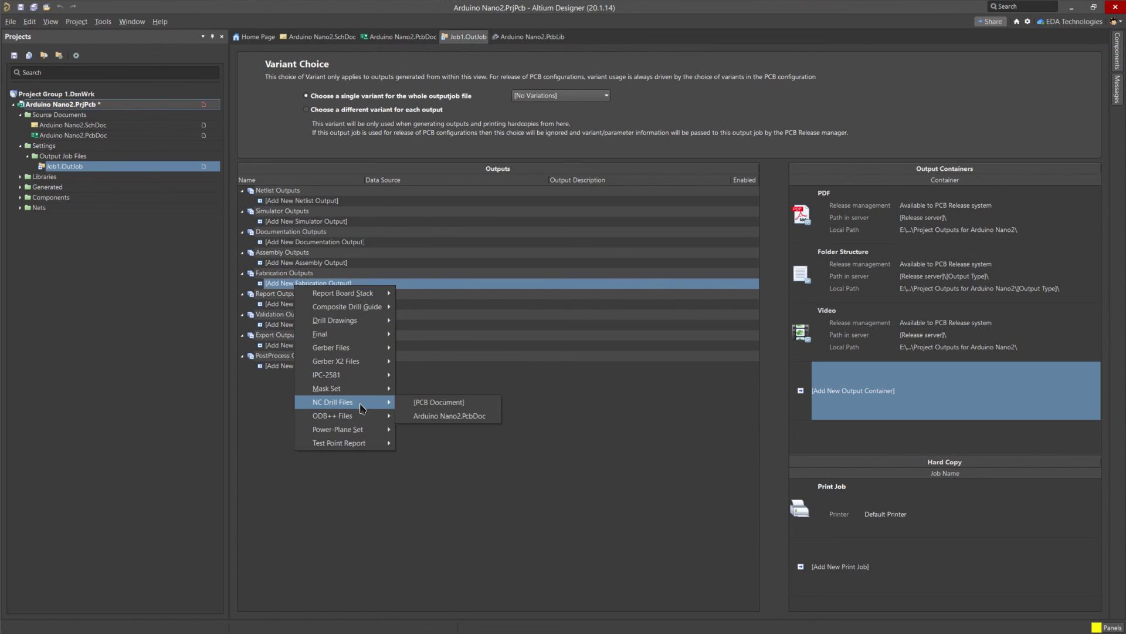
pyautogui.click(423, 404)
pyautogui.click(277, 294)
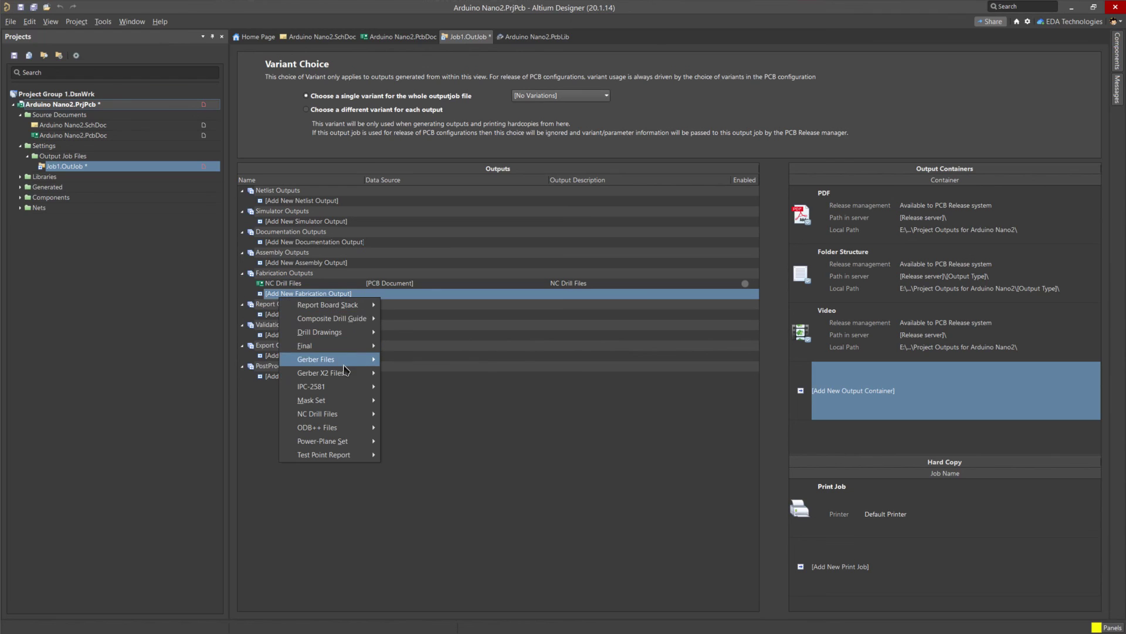
pyautogui.moveTo(346, 360)
pyautogui.click(417, 360)
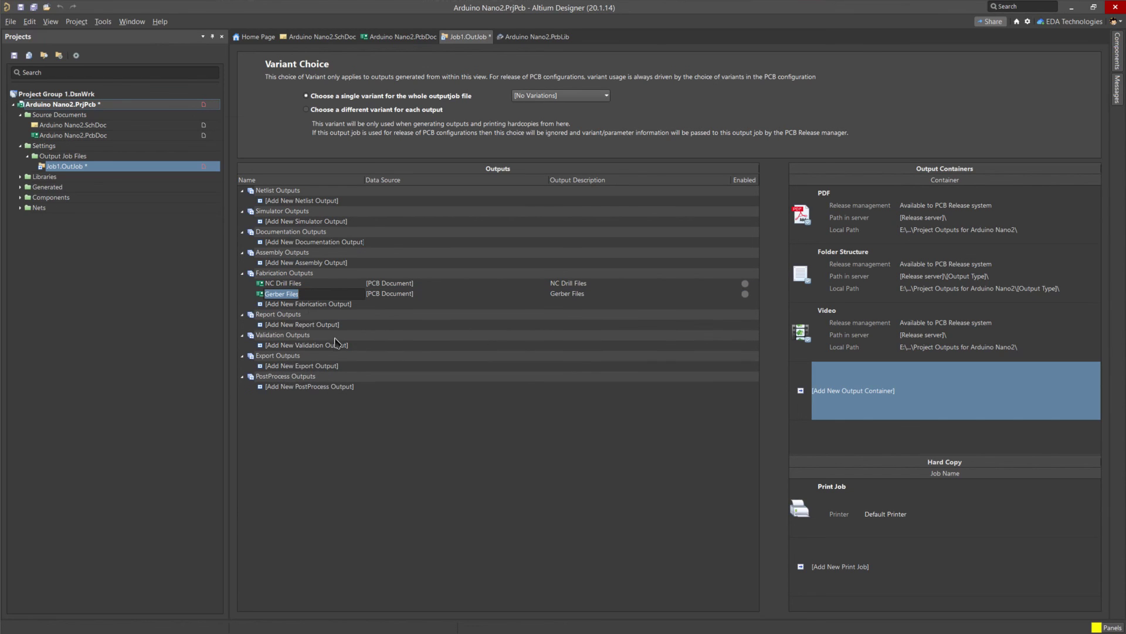
# Step: Add Bill of Materials, Assembly Drawings and Pick and Place outputs
pyautogui.click(298, 325)
pyautogui.moveTo(347, 334)
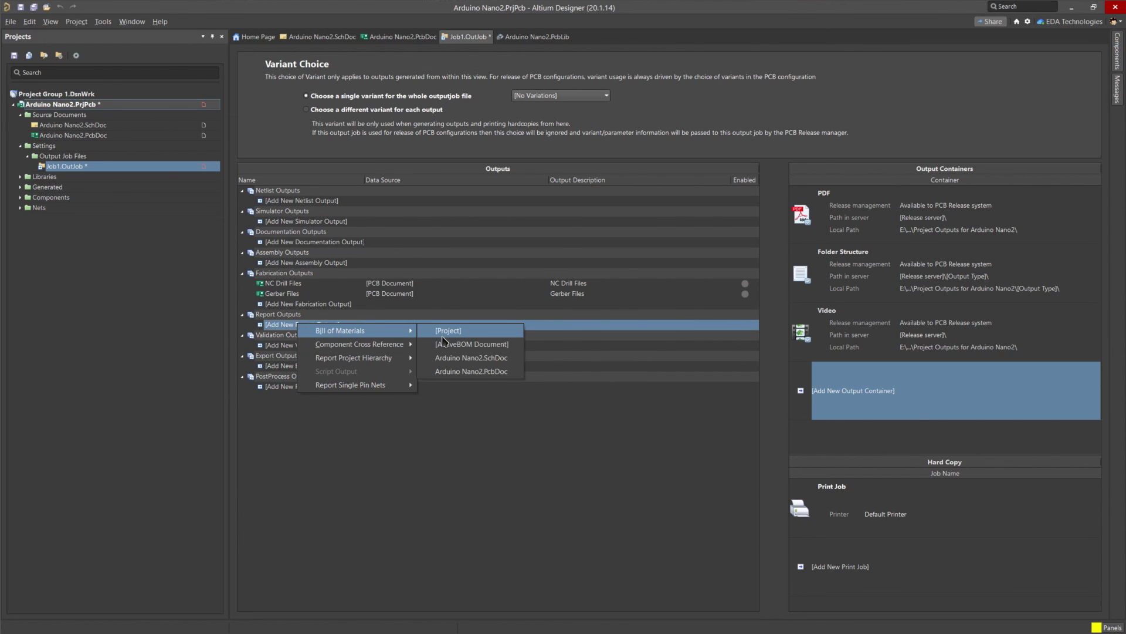
pyautogui.click(440, 332)
pyautogui.click(306, 262)
pyautogui.moveTo(358, 272)
pyautogui.click(463, 272)
pyautogui.click(324, 274)
pyautogui.moveTo(417, 297)
pyautogui.click(470, 295)
# Step: Add PCB 3D Print and PCB Prints documentation outputs for the PCB document
pyautogui.click(314, 242)
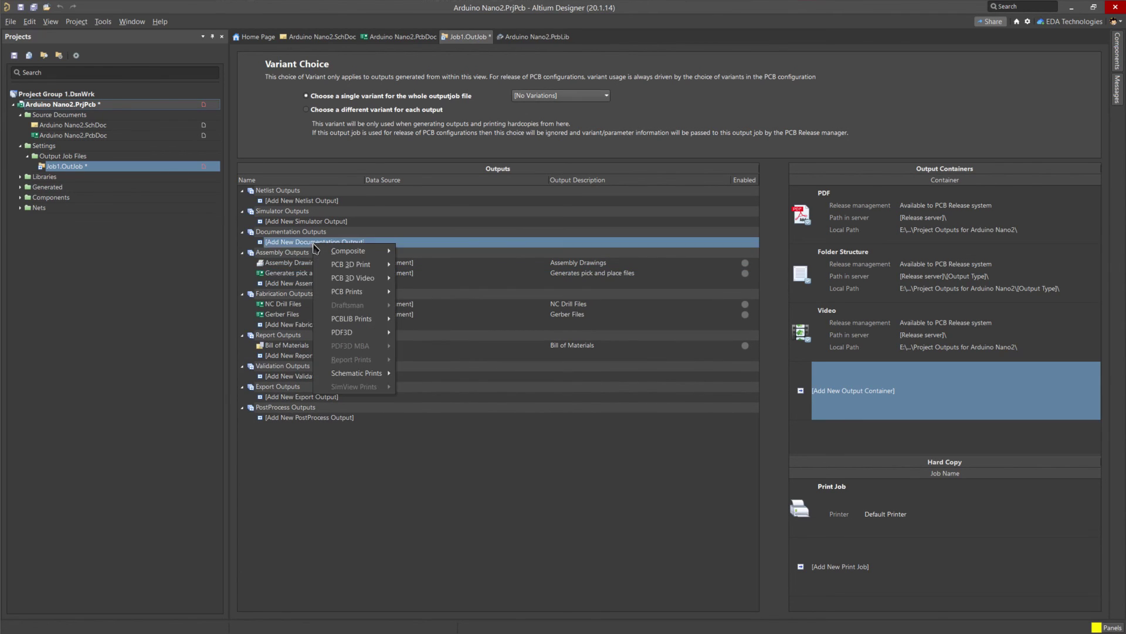
pyautogui.moveTo(354, 268)
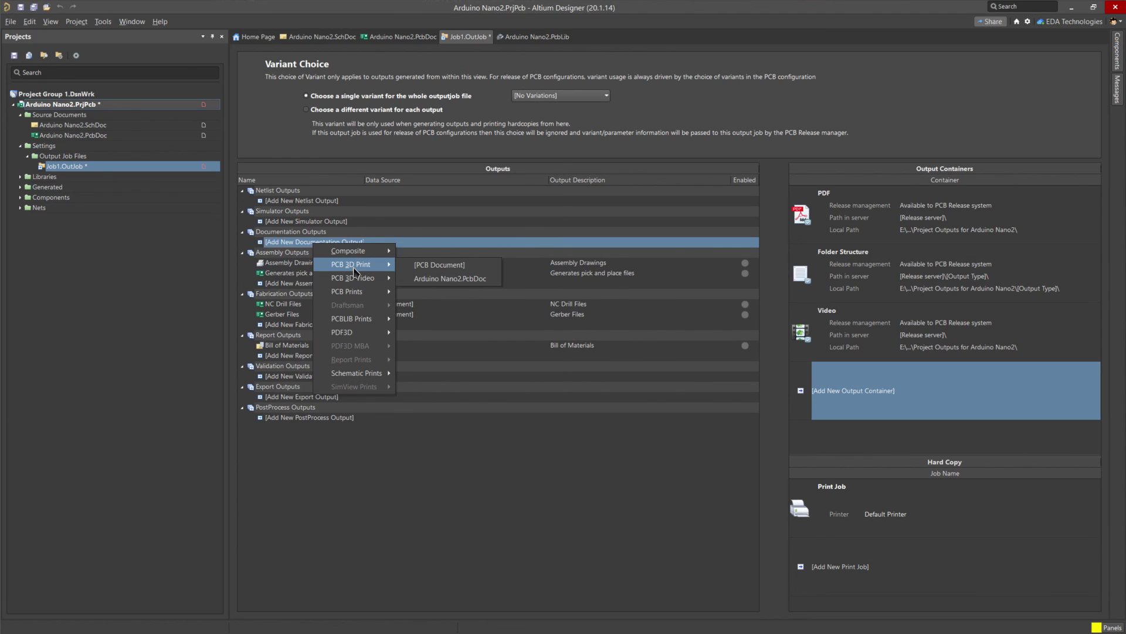
pyautogui.click(437, 265)
pyautogui.click(307, 254)
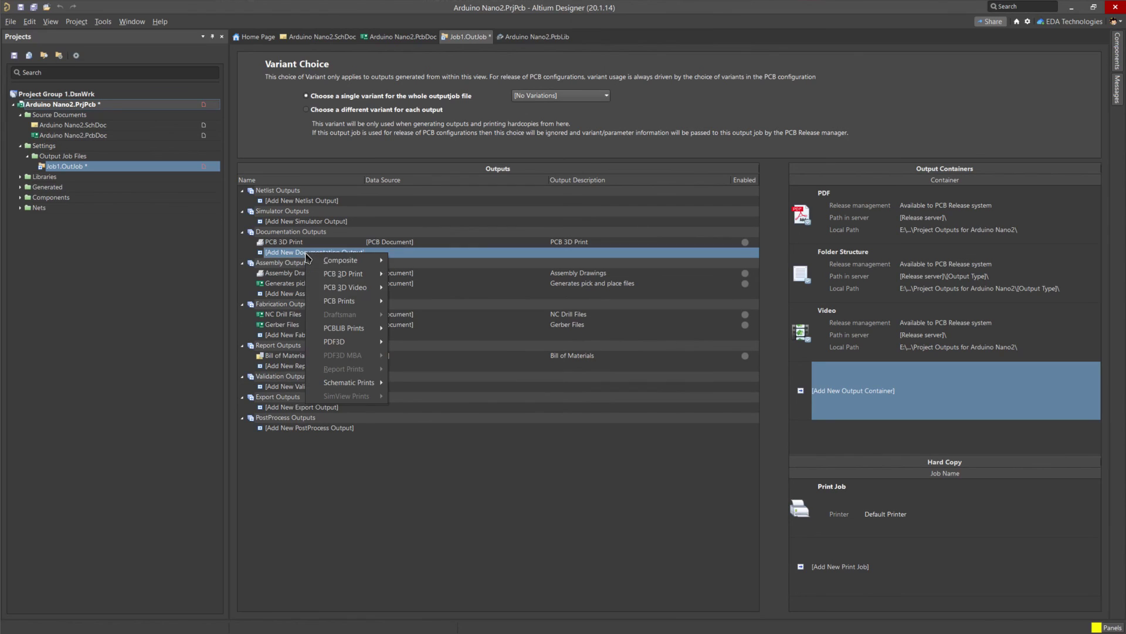
pyautogui.moveTo(352, 302)
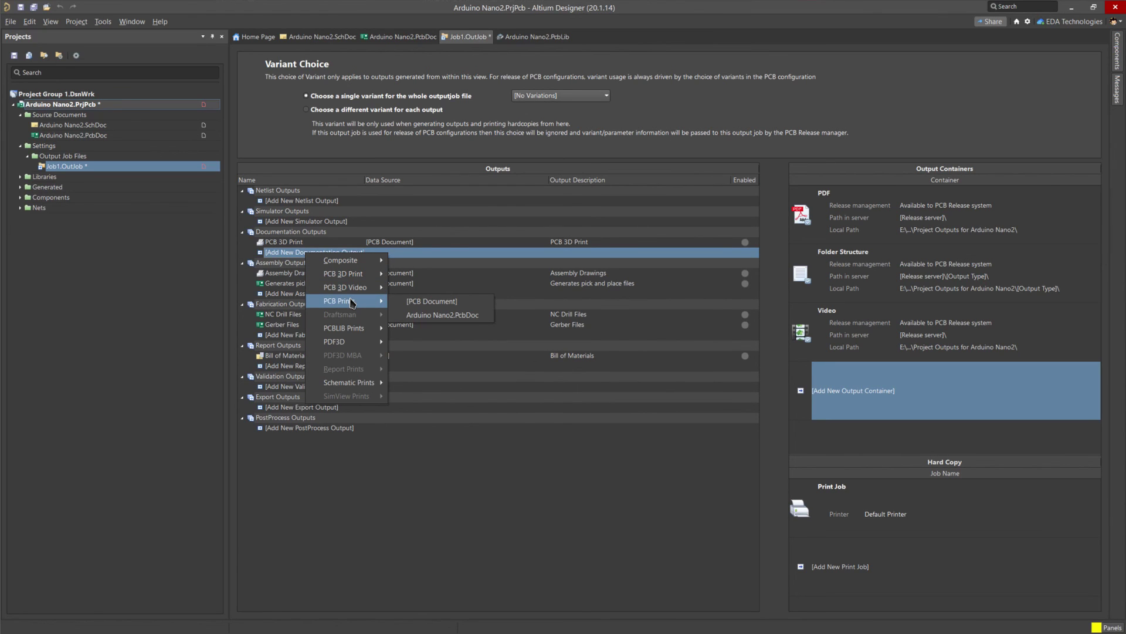
pyautogui.click(411, 302)
pyautogui.click(301, 264)
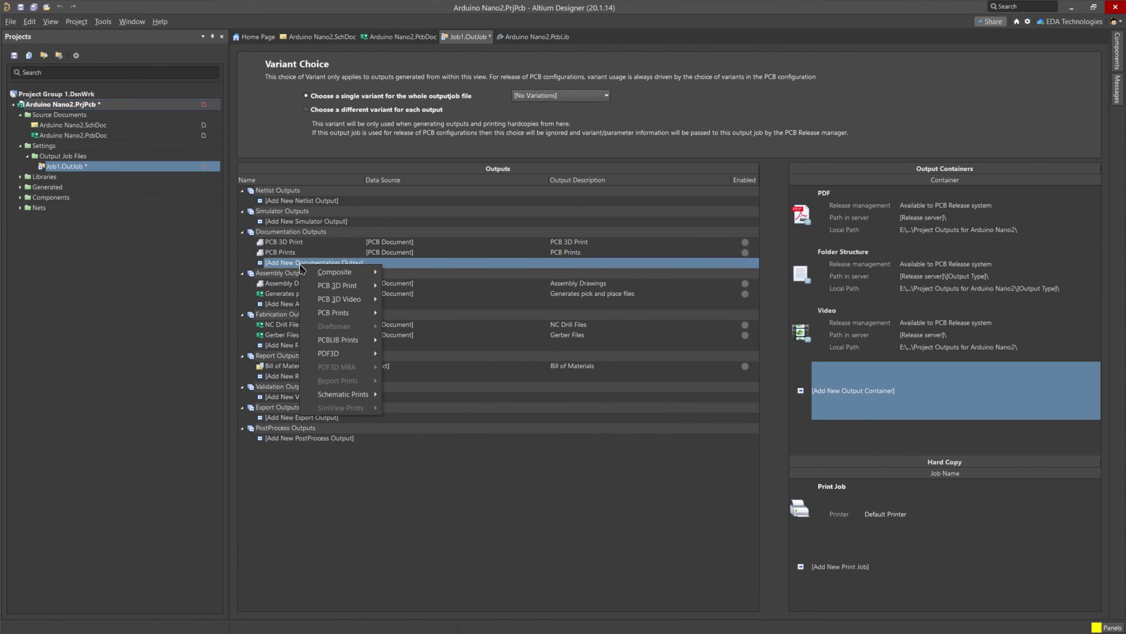
pyautogui.moveTo(358, 355)
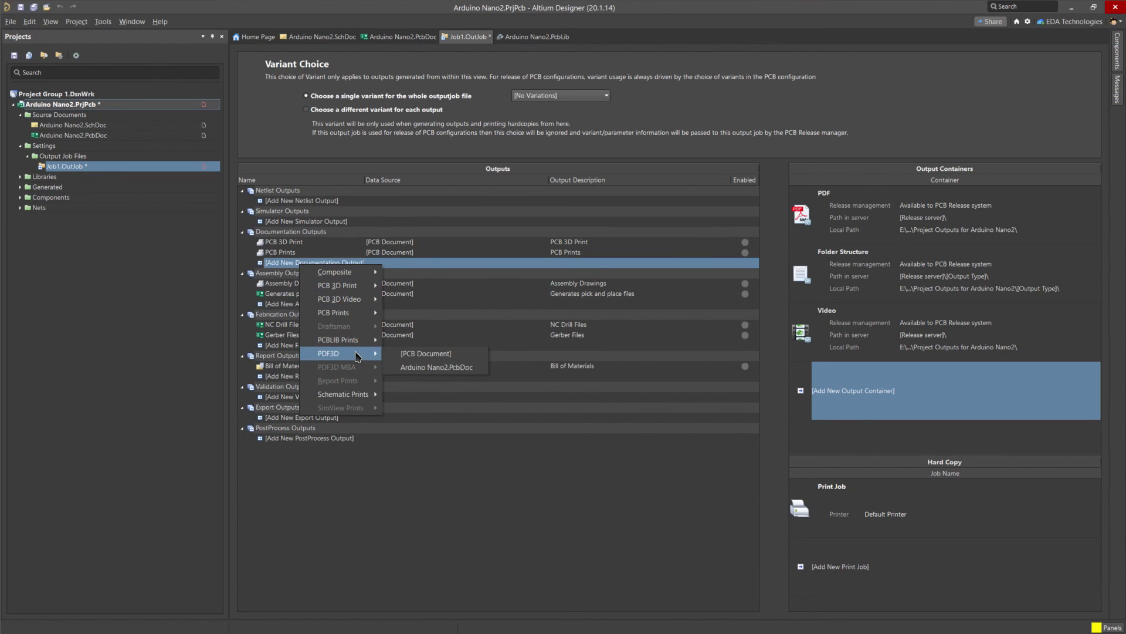